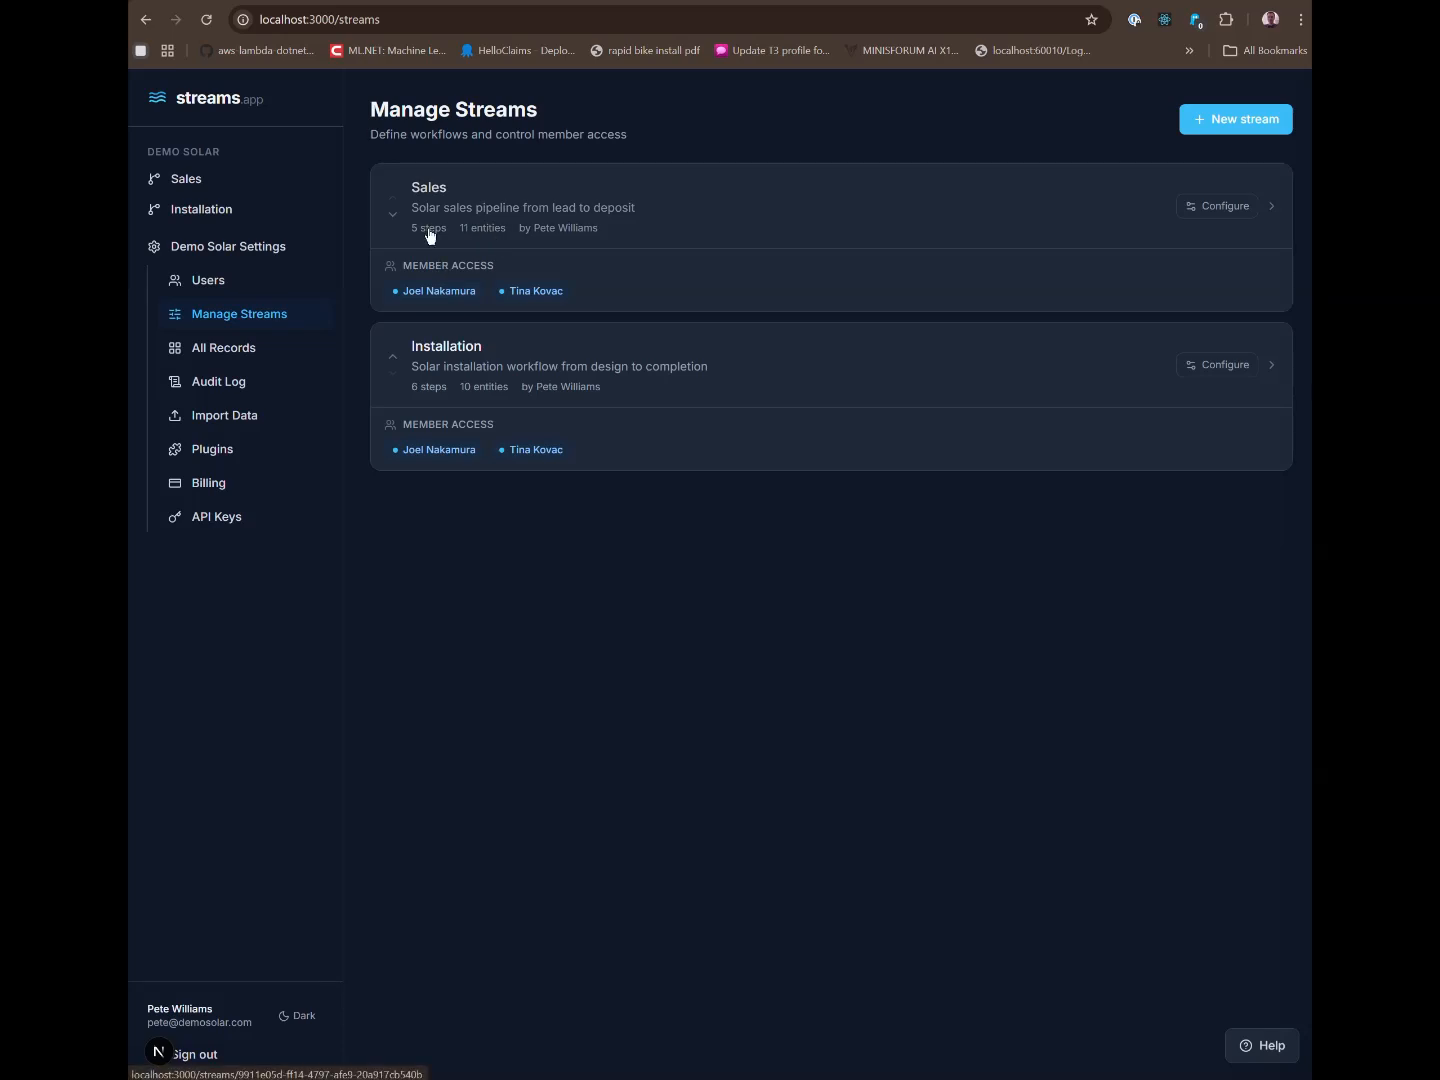
Revoke the second listed member's access to the Sales stream and grant it again
{"action": "left_click", "coordinate": [531, 292]}
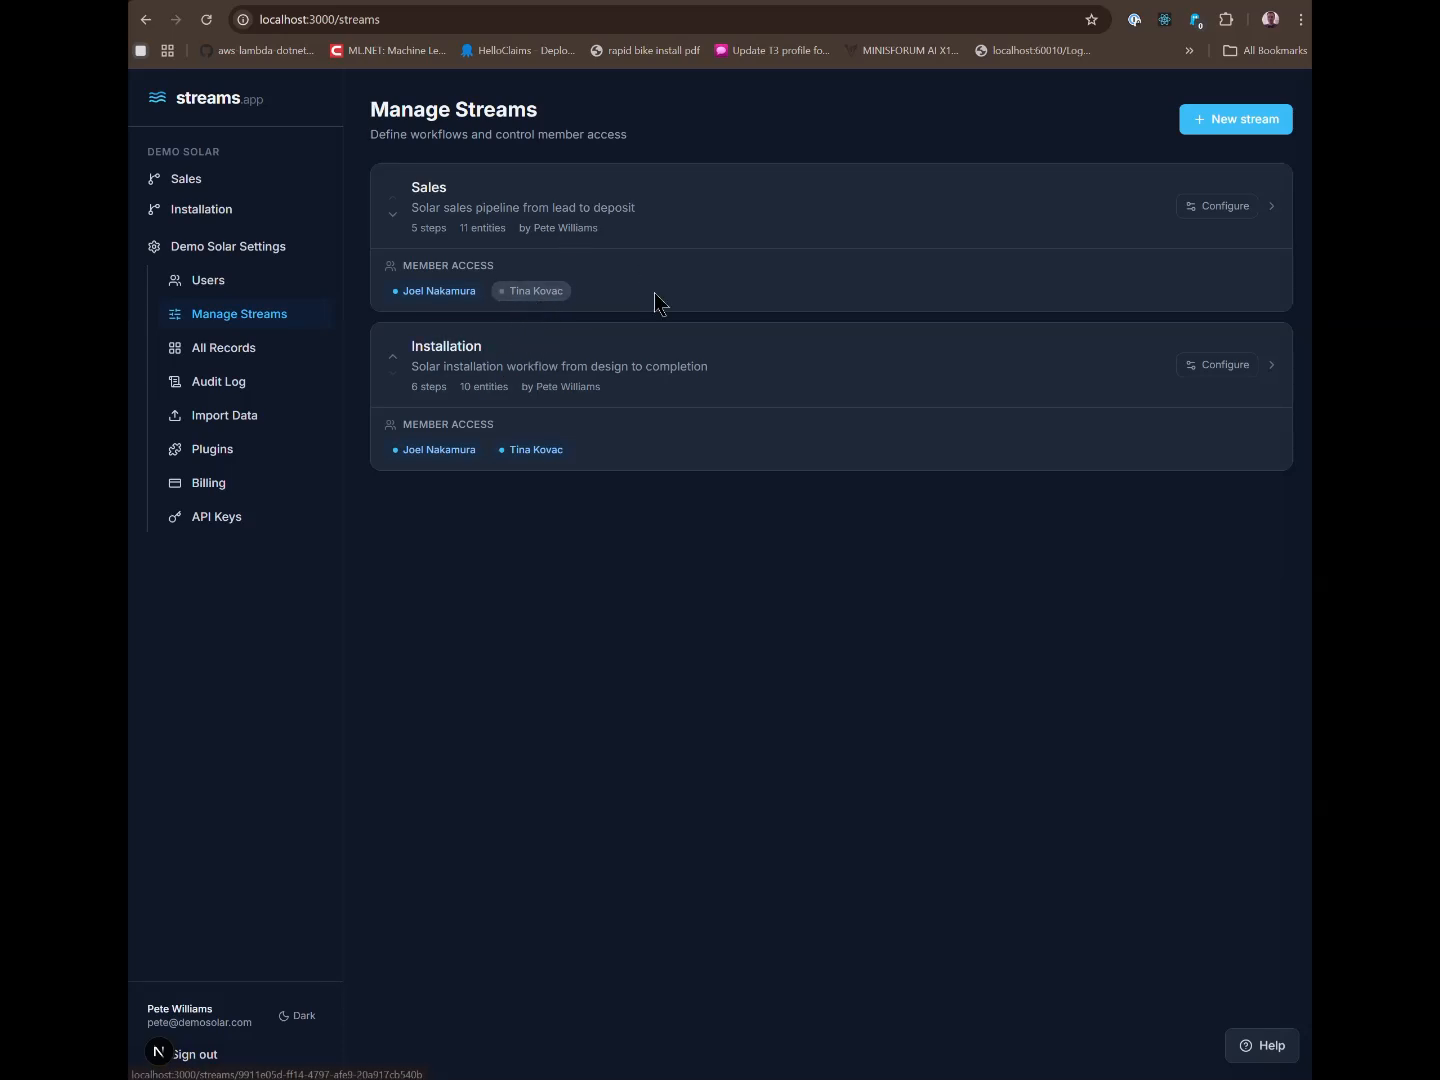
{"action": "left_click", "coordinate": [548, 293]}
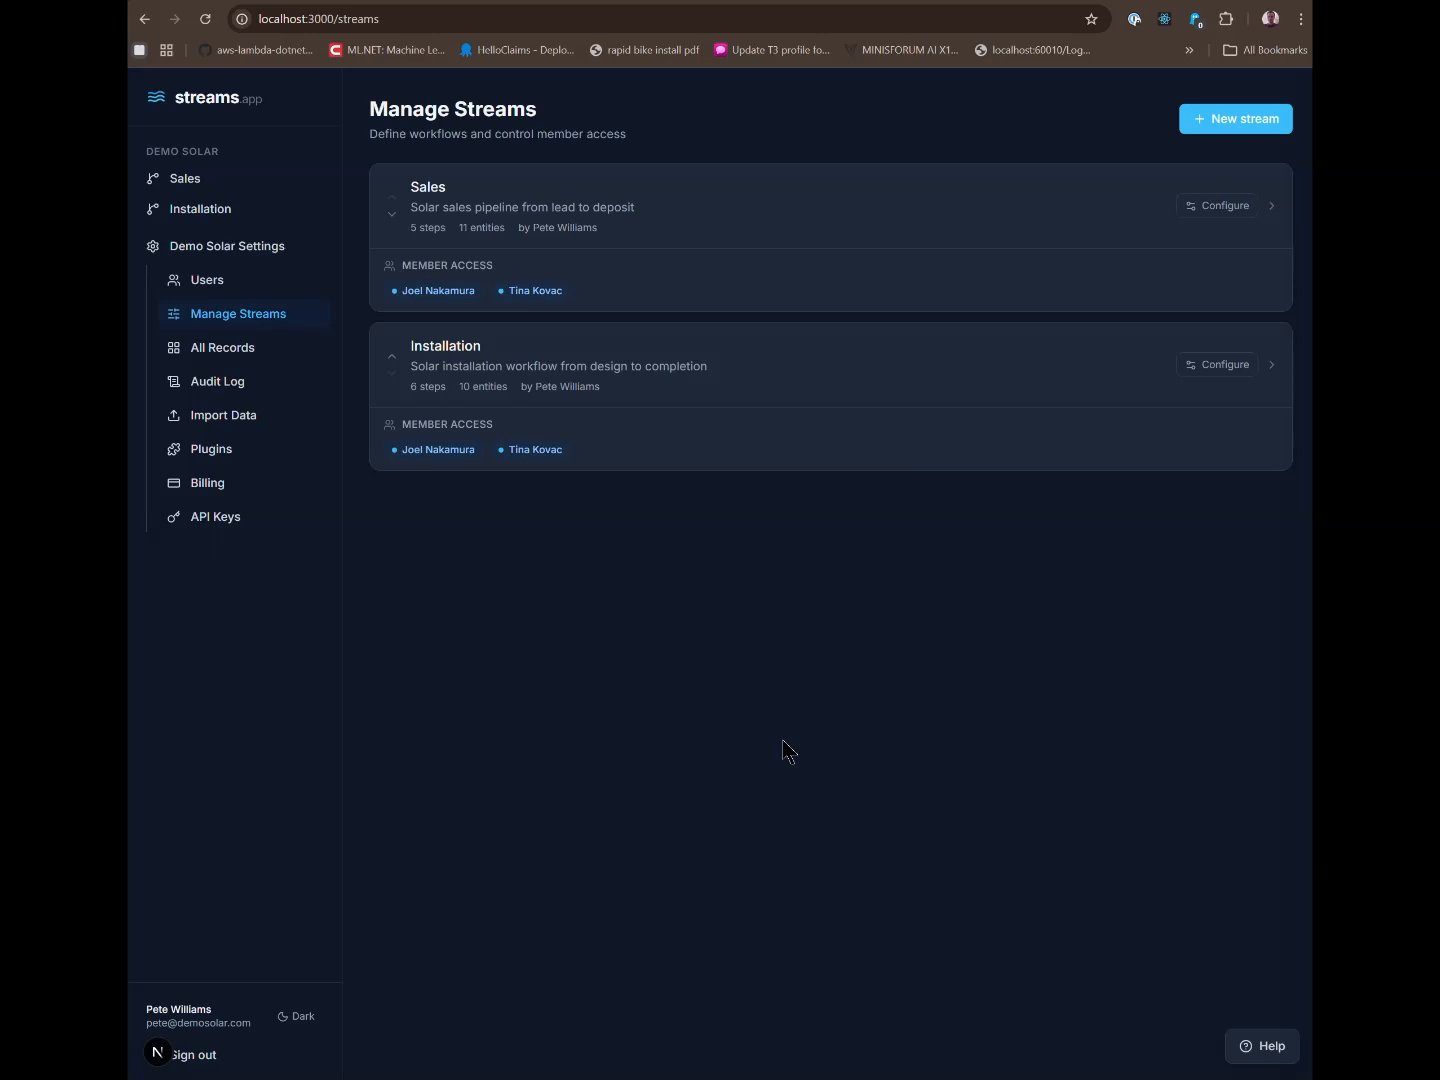
Ask the help assistant the suggested question "How do I create a new stream?", read the answer and close the help
{"action": "left_click", "coordinate": [1265, 1052]}
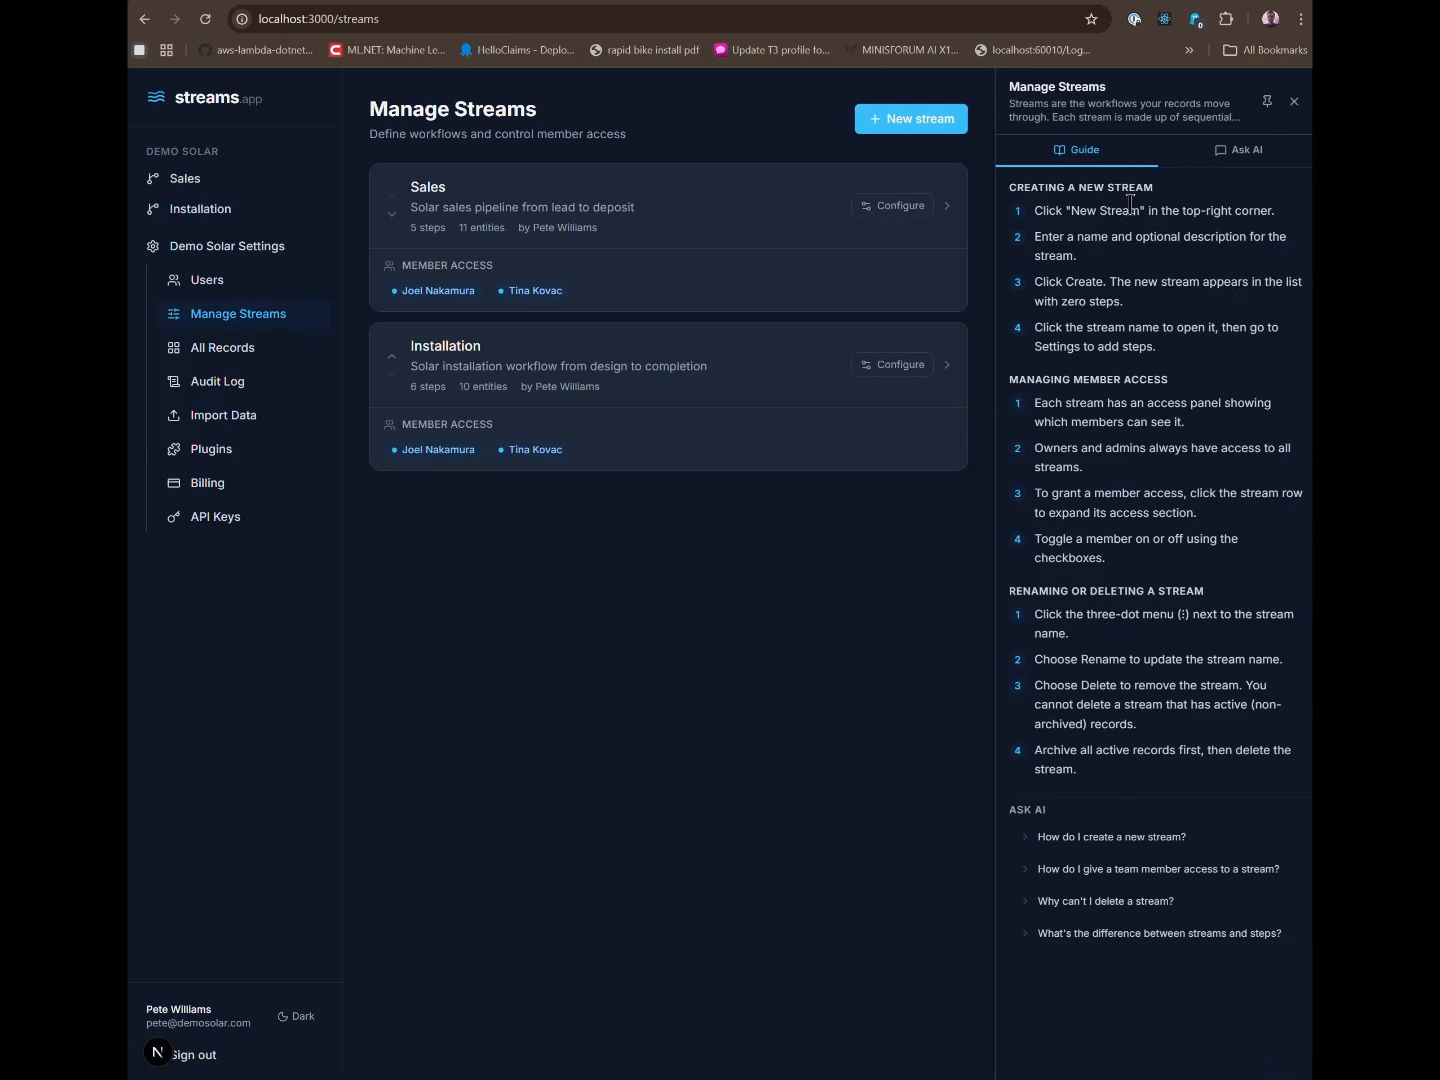
{"action": "left_click", "coordinate": [1247, 148]}
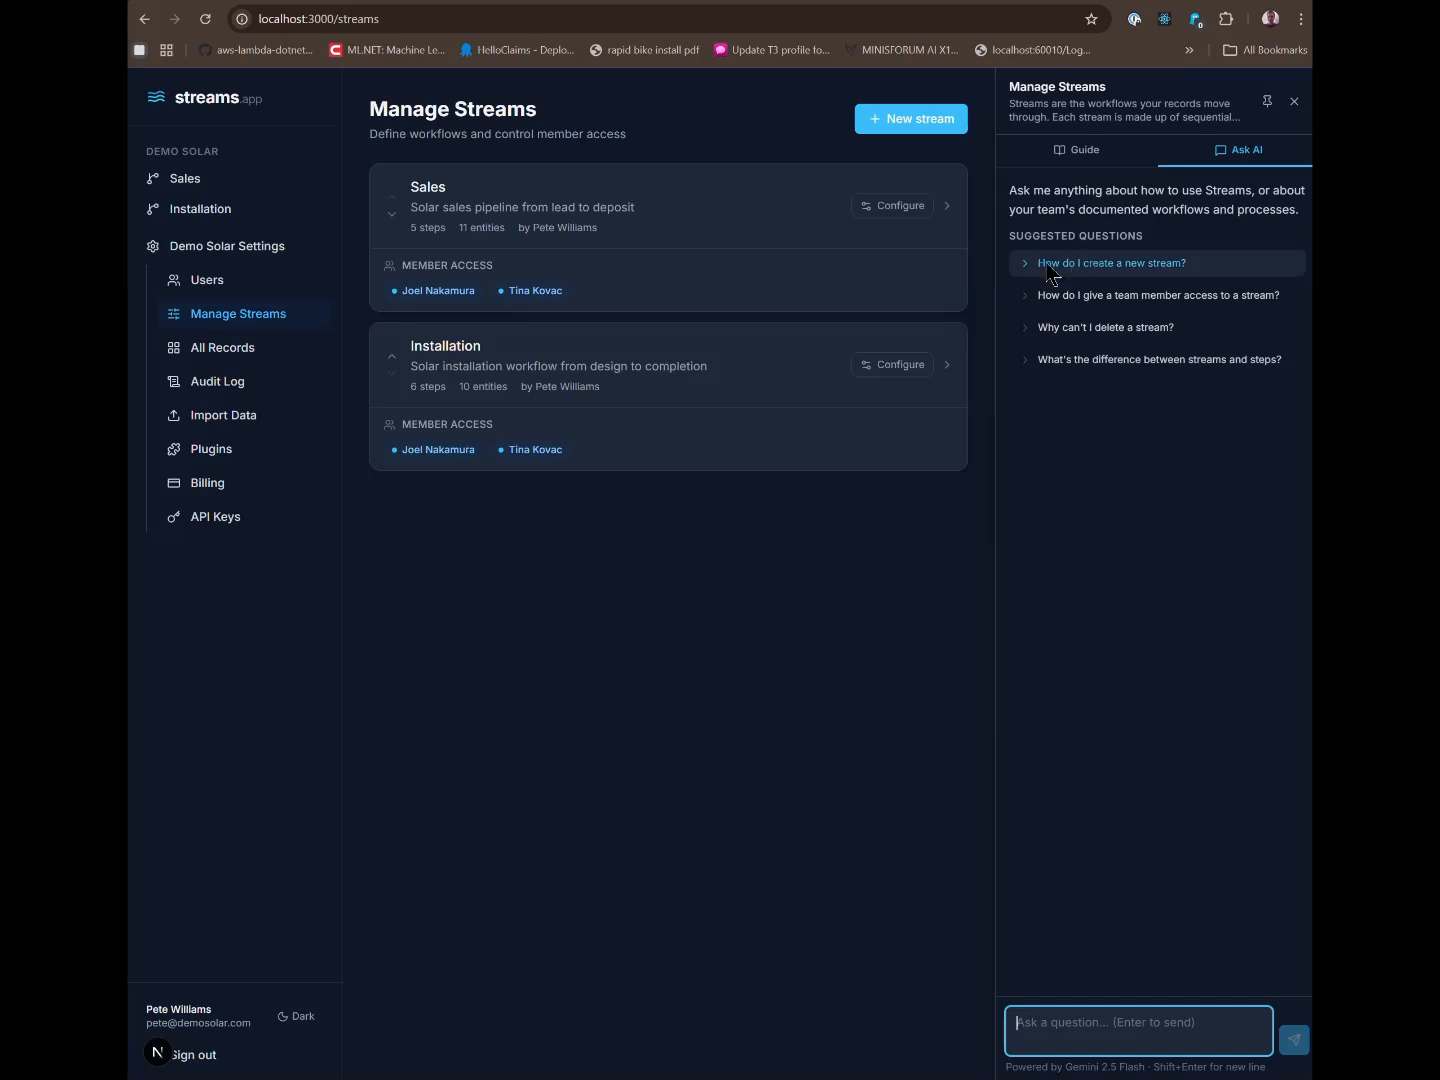
{"action": "left_click", "coordinate": [1086, 264]}
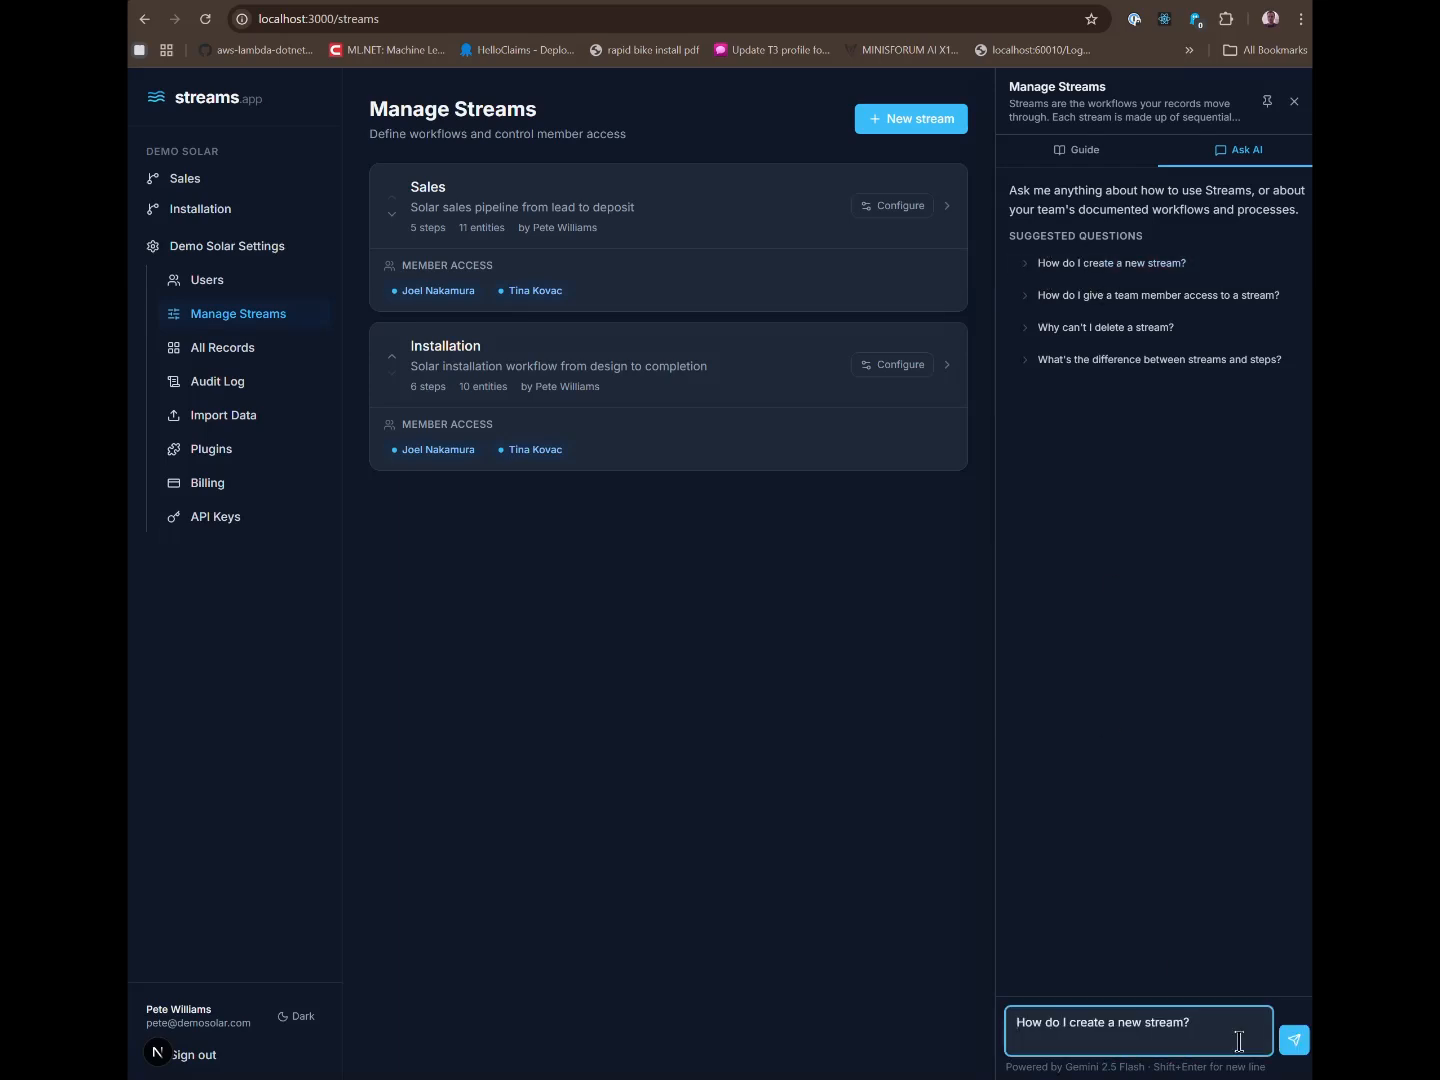
{"action": "left_click", "coordinate": [1294, 1041]}
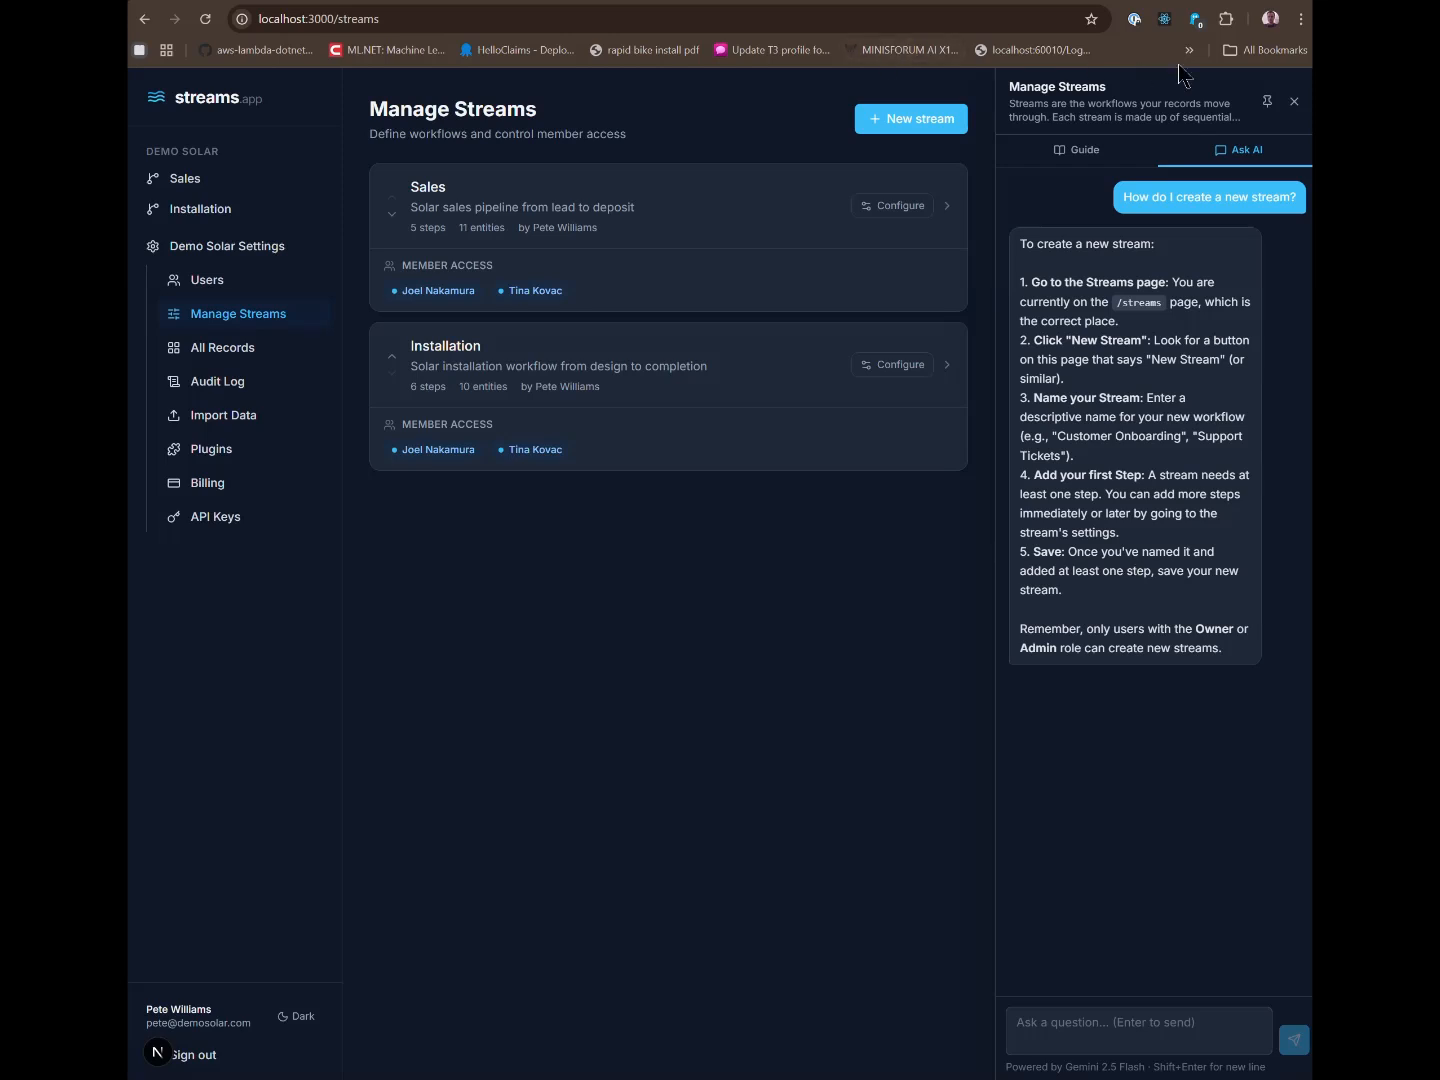
{"action": "left_click", "coordinate": [1294, 104]}
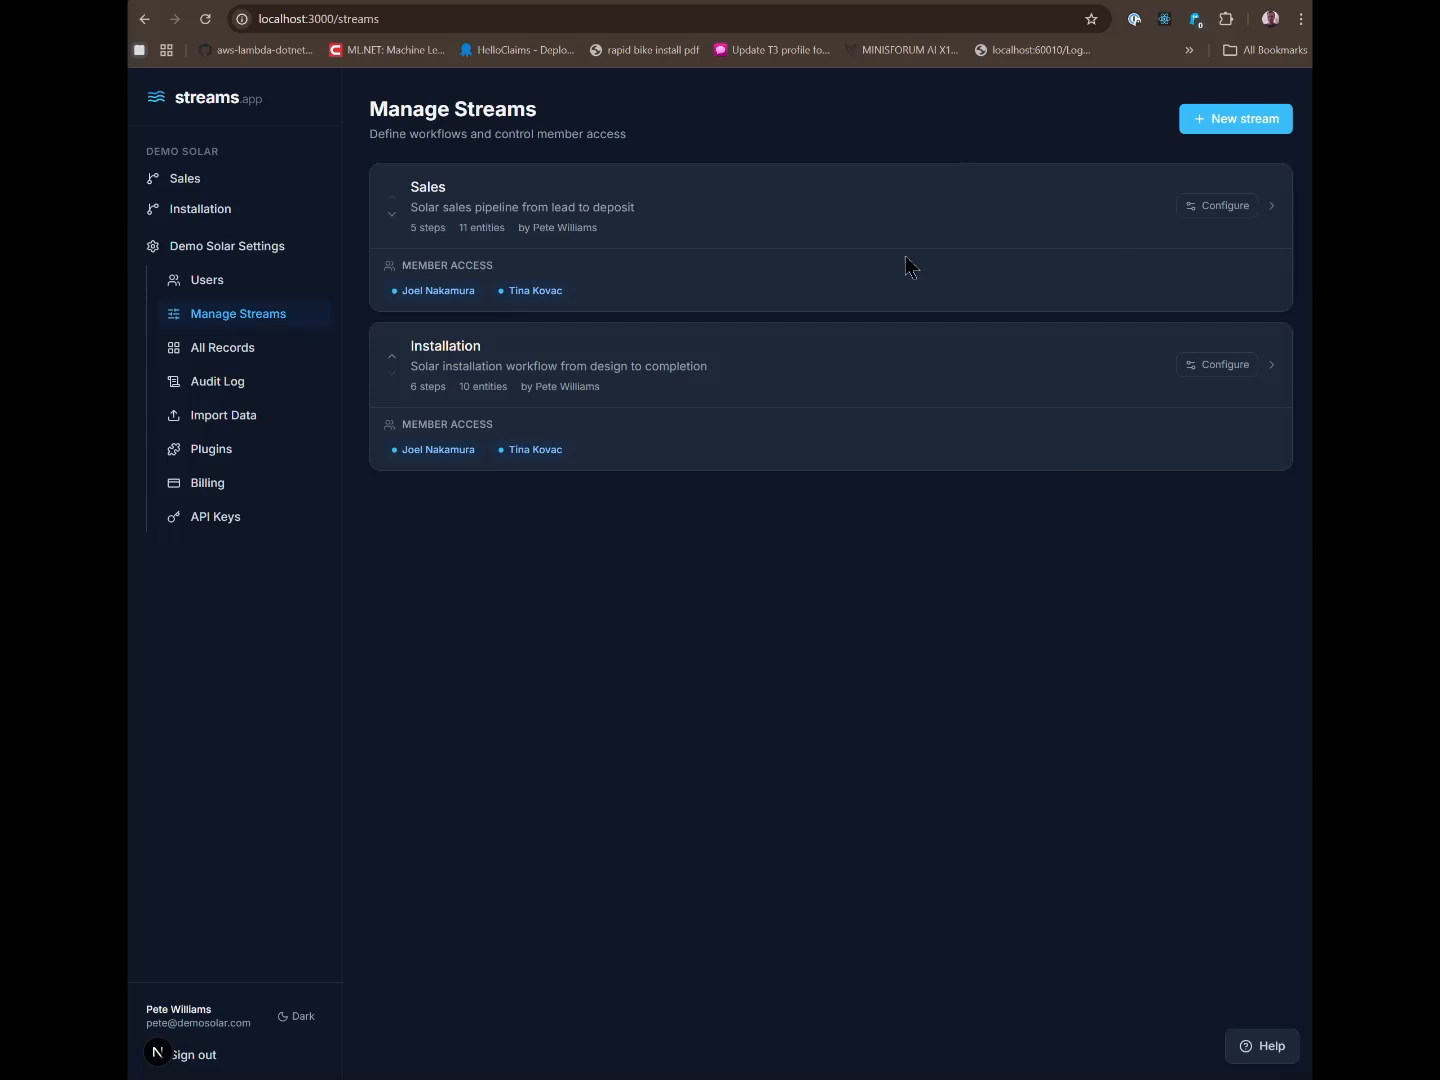
Open the Sales stream's configuration and add "iron" as an option of the Roof Type dropdown field
{"action": "left_click", "coordinate": [1220, 211]}
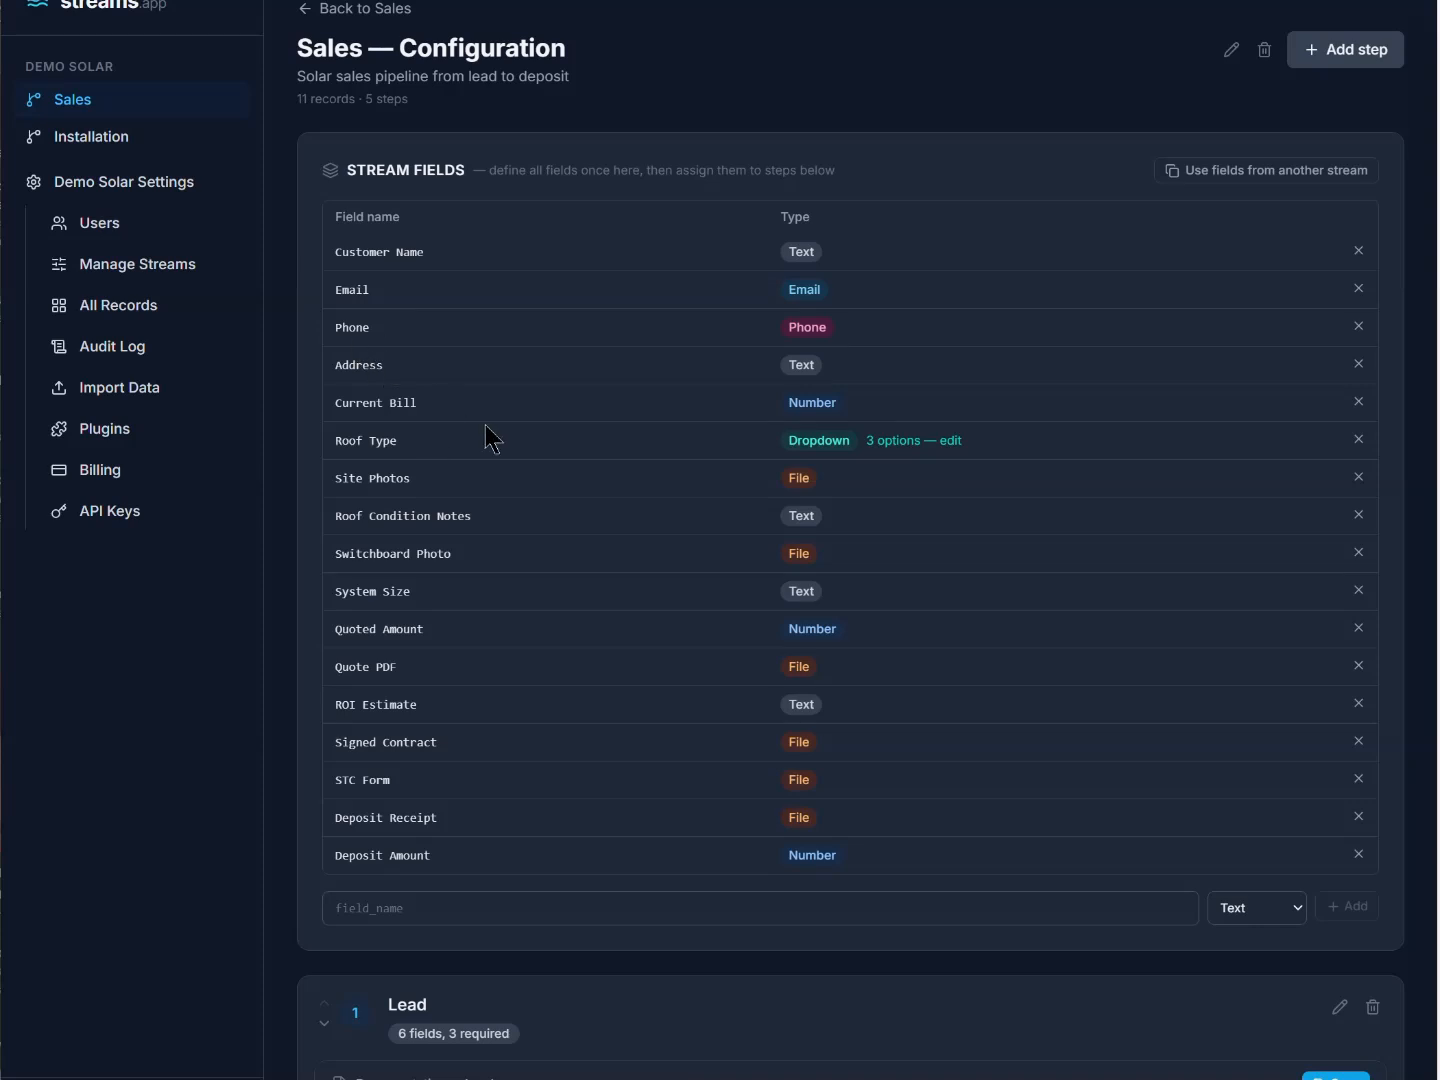
{"action": "left_click", "coordinate": [951, 444]}
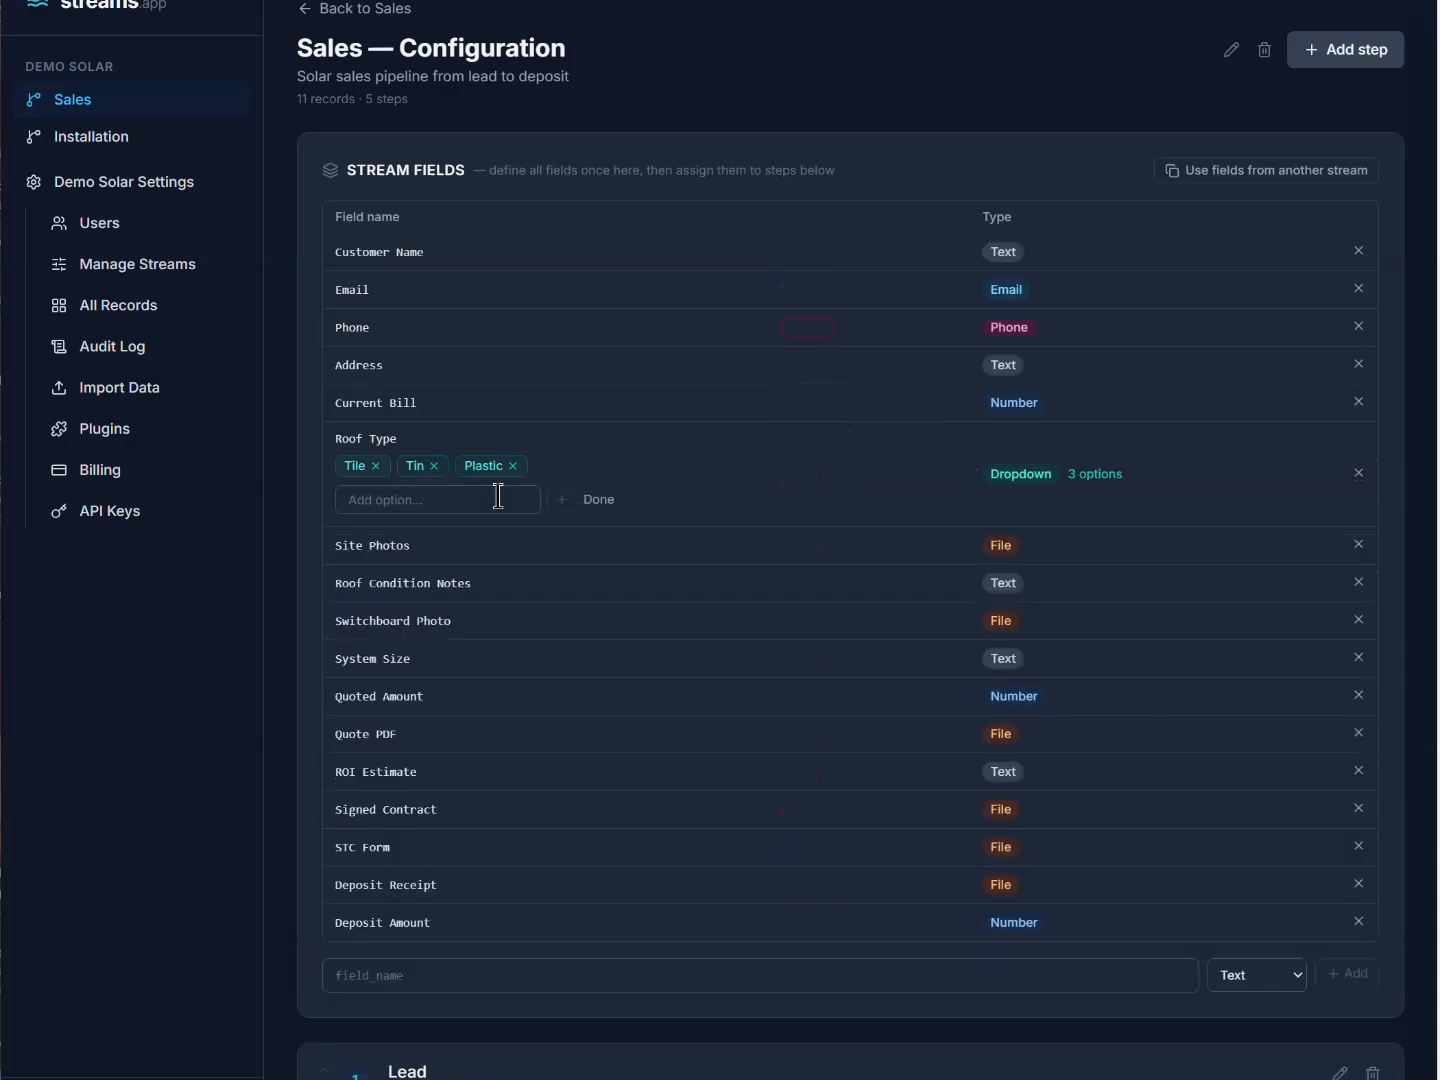
{"action": "left_click", "coordinate": [429, 498]}
{"action": "type", "text": "iron"}
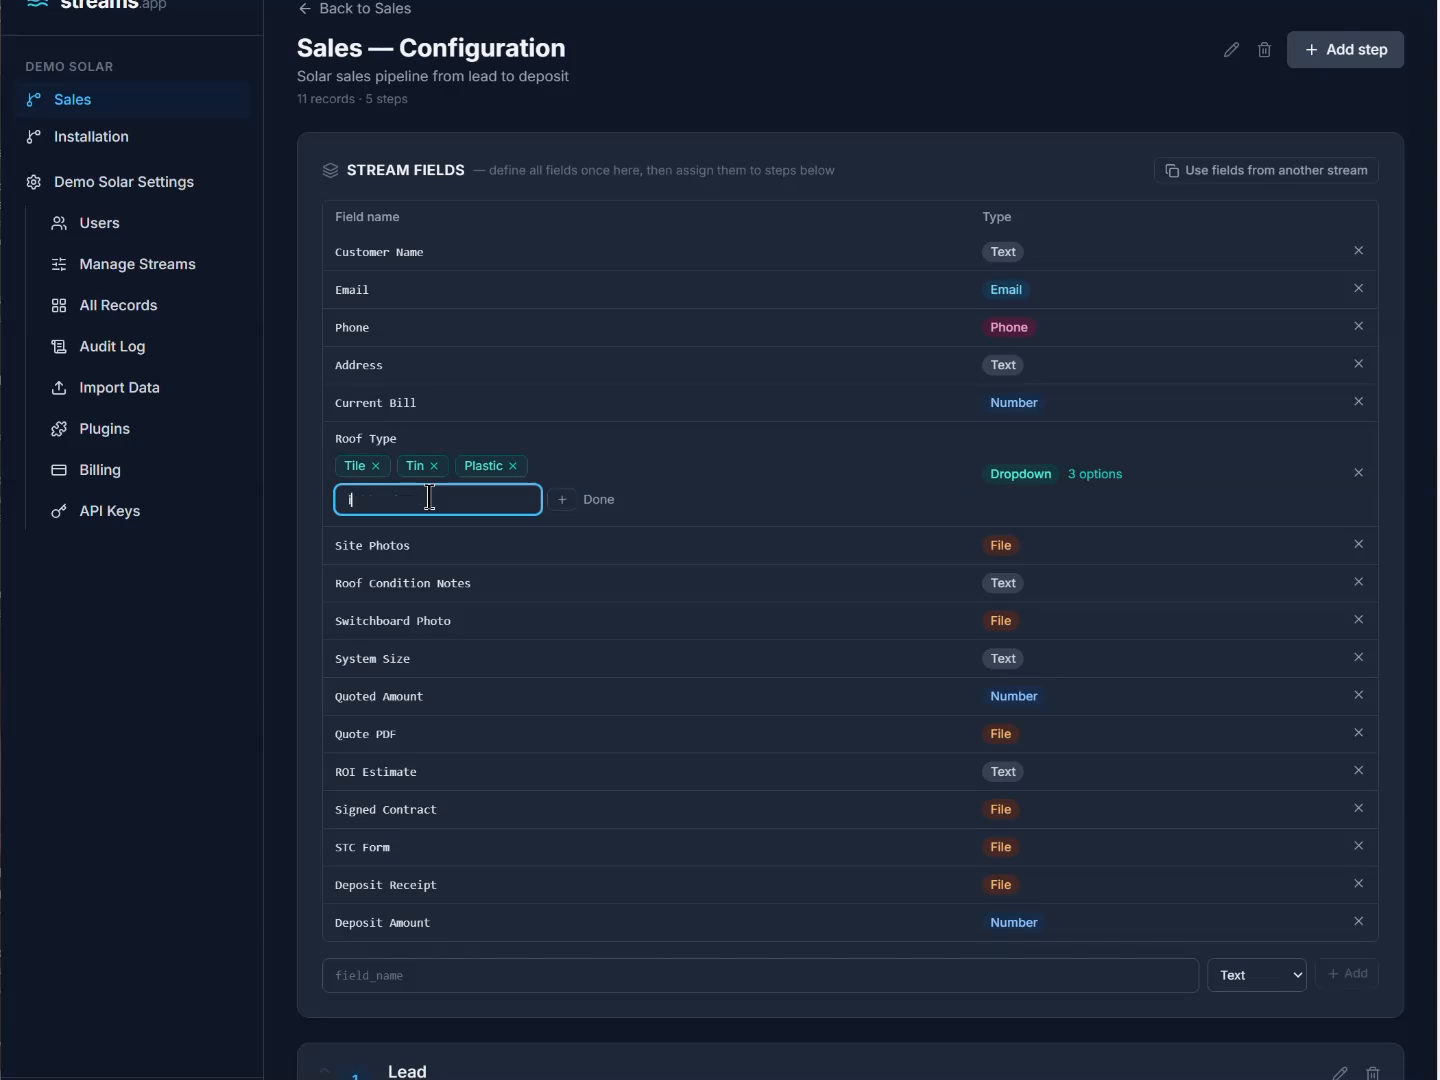
{"action": "left_click", "coordinate": [564, 499]}
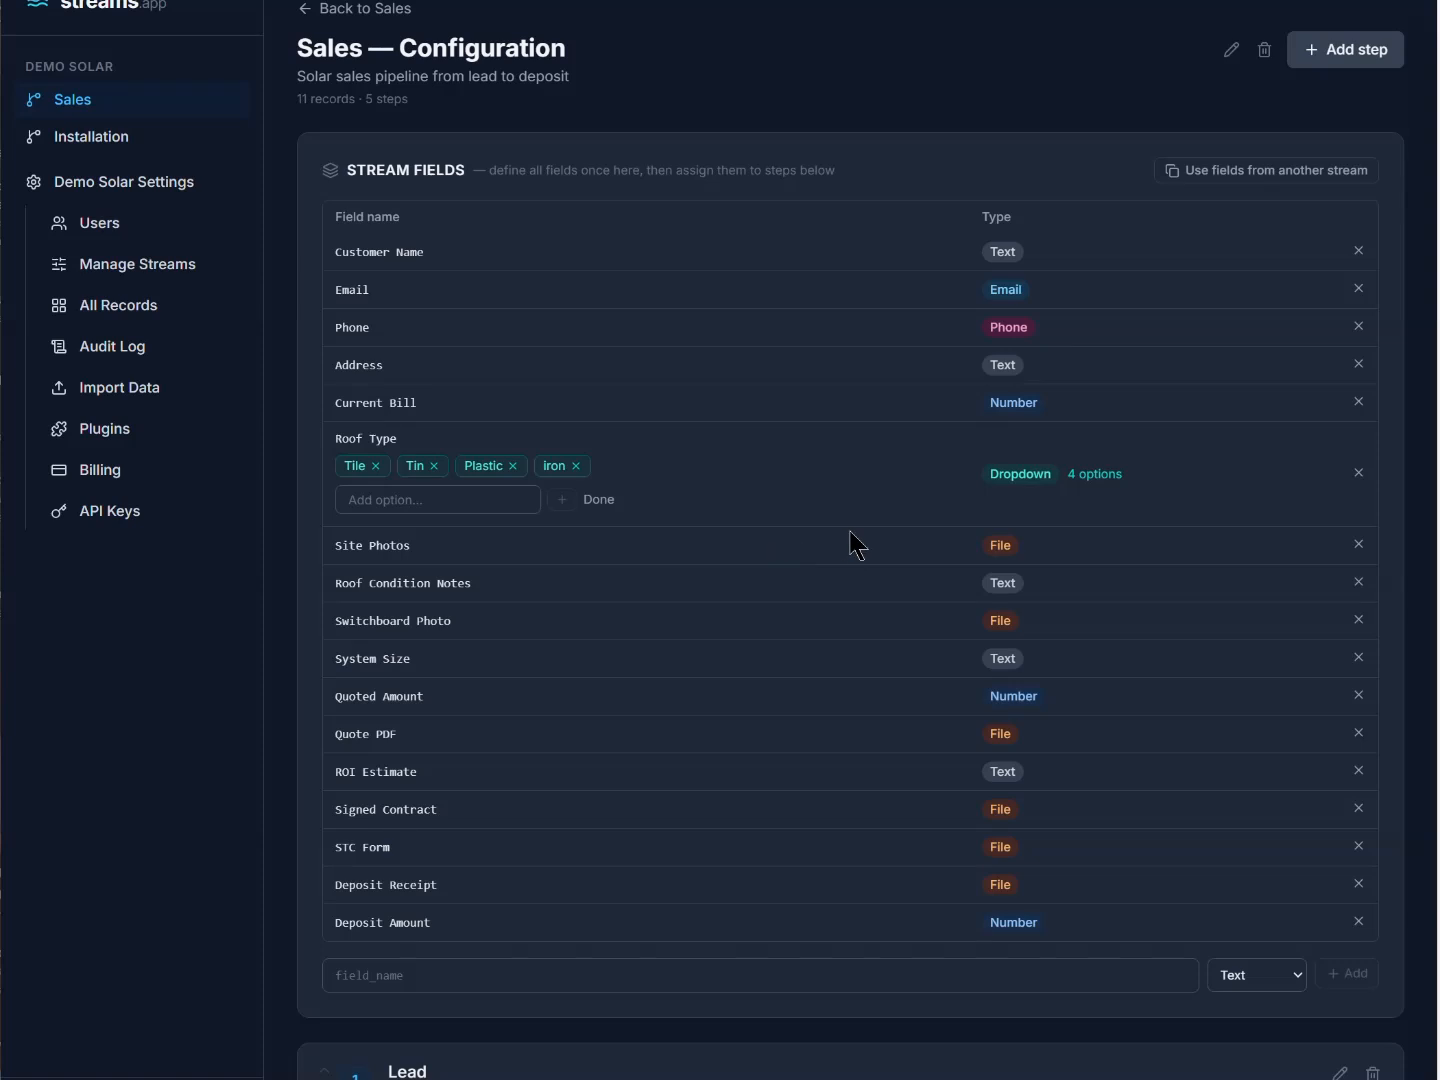
Add a Text field named "test" to the Sales stream fields
{"action": "left_click", "coordinate": [409, 976]}
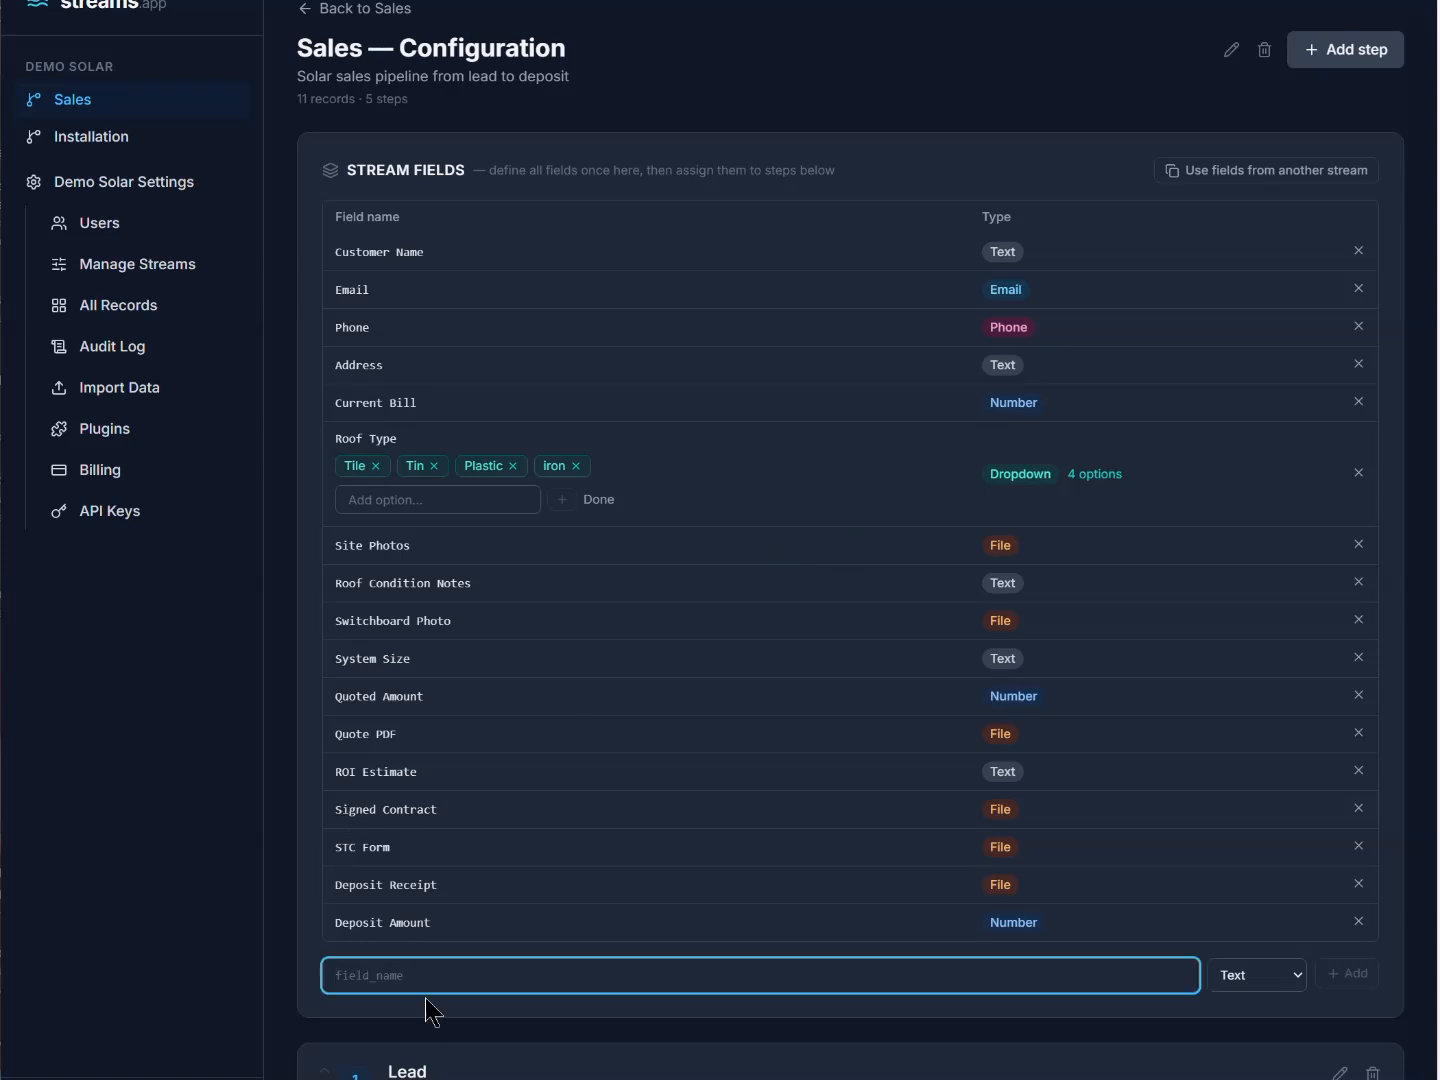
{"action": "type", "text": "test"}
{"action": "left_click", "coordinate": [1333, 977]}
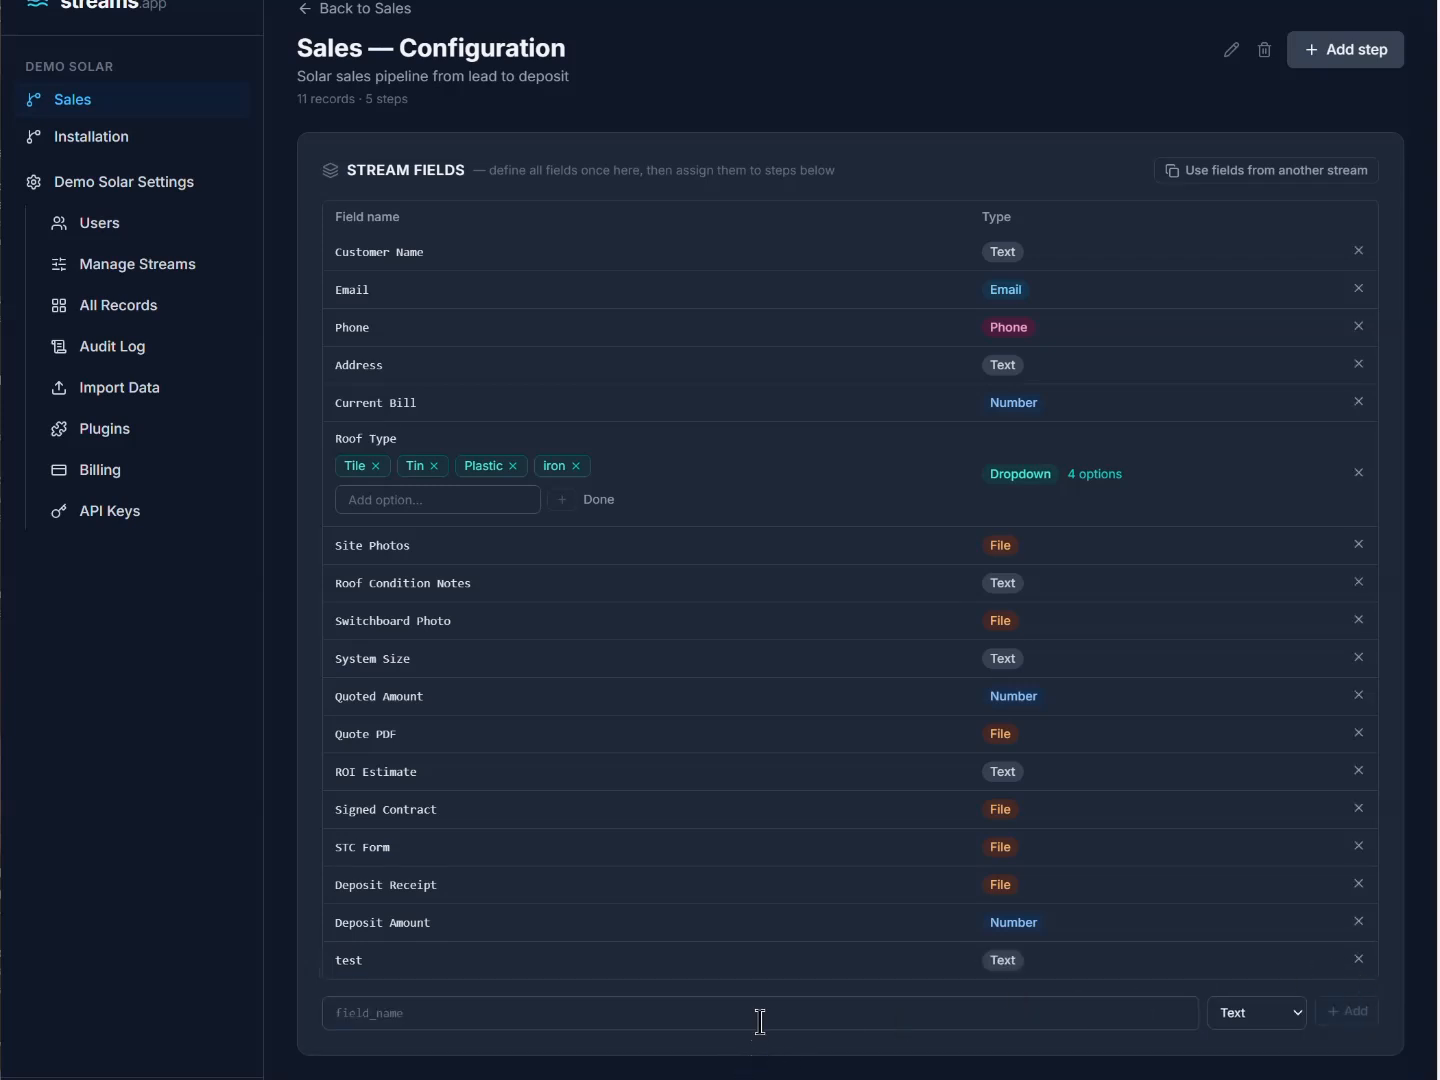
Review the documentation of the Sales steps Lead, Site Visit, Quote, Accepted and Deposit Paid
{"action": "scroll", "coordinate": [755, 1021], "scroll_direction": "down", "scroll_amount": 2}
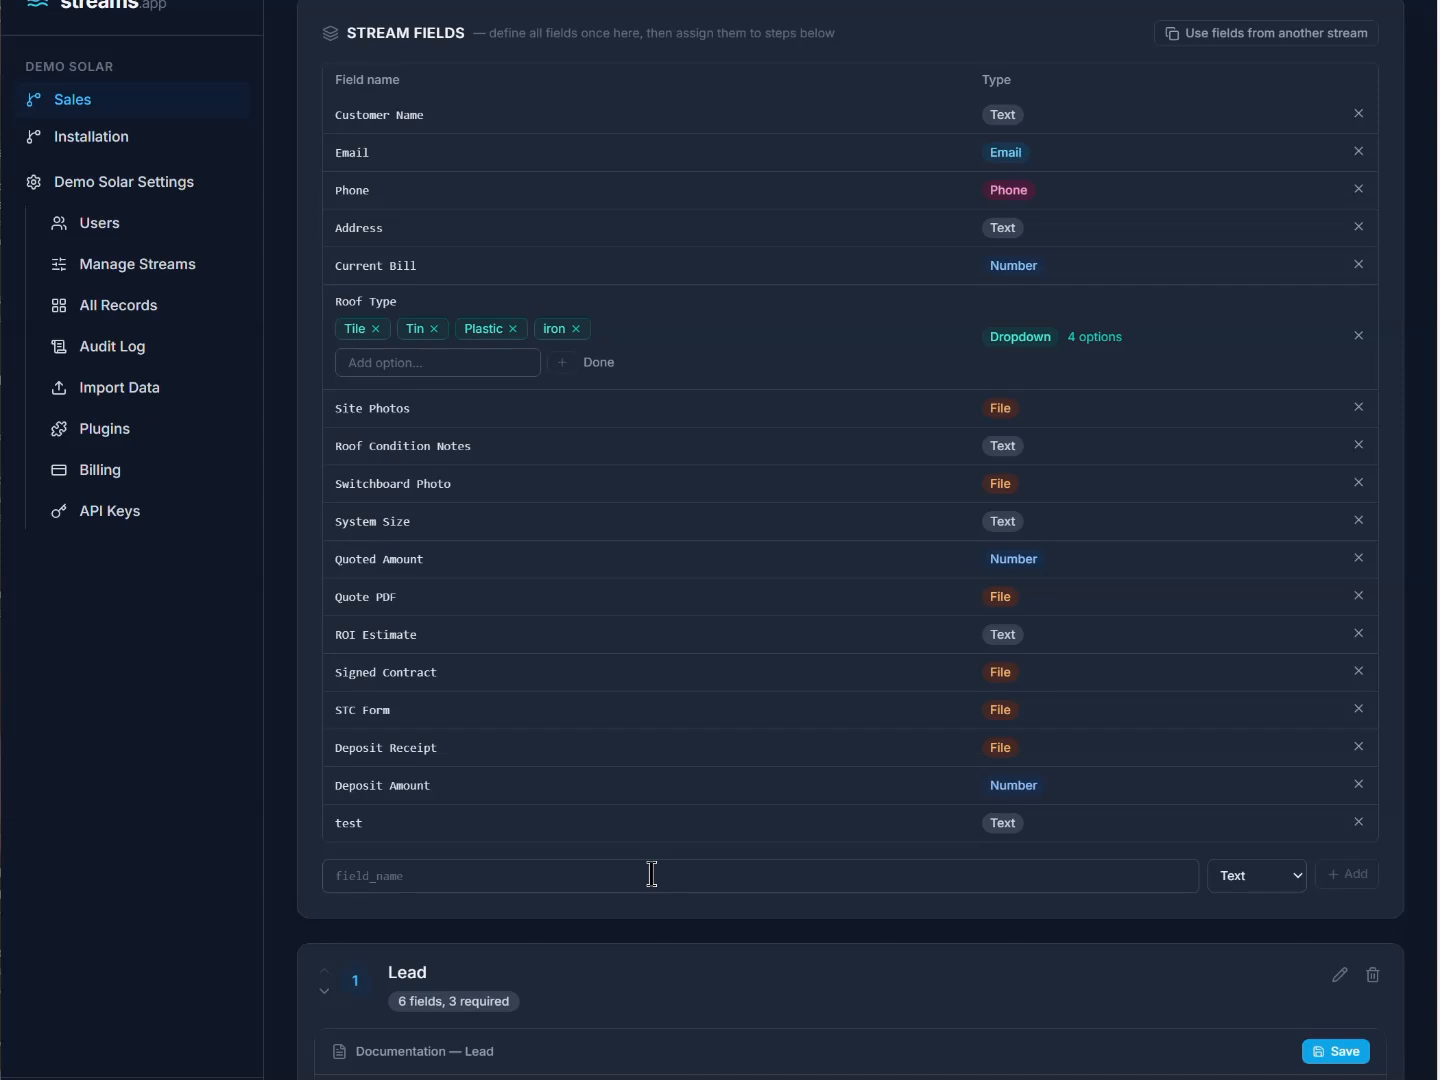
{"action": "scroll", "coordinate": [651, 874], "scroll_direction": "down", "scroll_amount": 7}
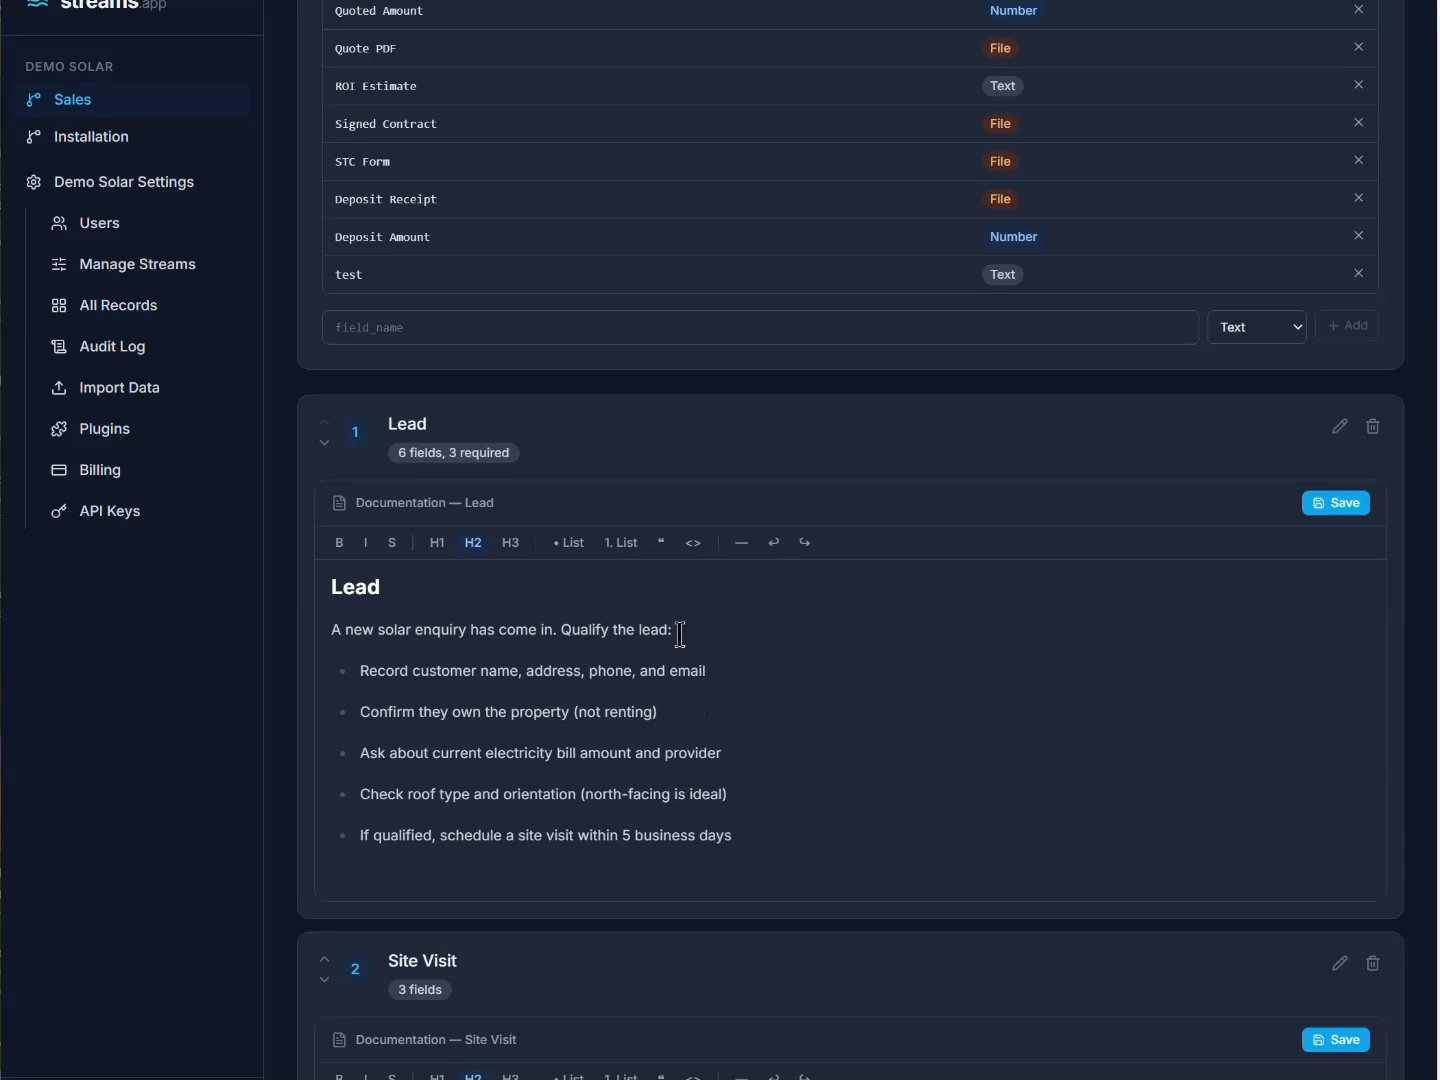
{"action": "scroll", "coordinate": [680, 636], "scroll_direction": "down", "scroll_amount": 4}
{"action": "scroll", "coordinate": [595, 728], "scroll_direction": "down", "scroll_amount": 7}
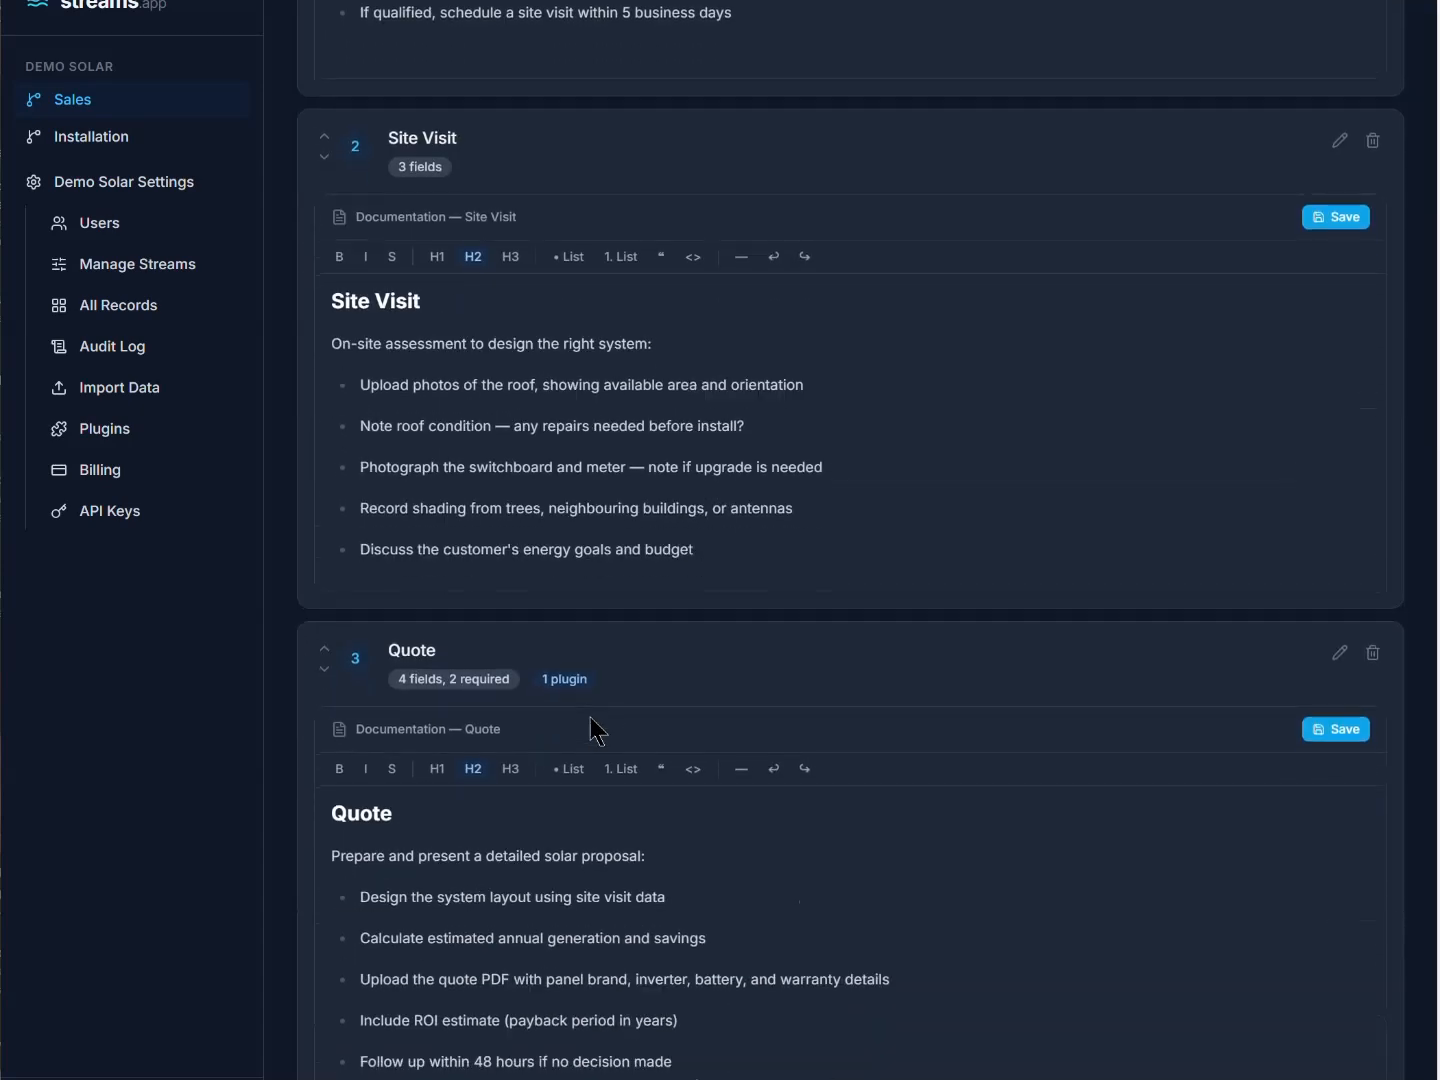
{"action": "scroll", "coordinate": [640, 689], "scroll_direction": "down", "scroll_amount": 6}
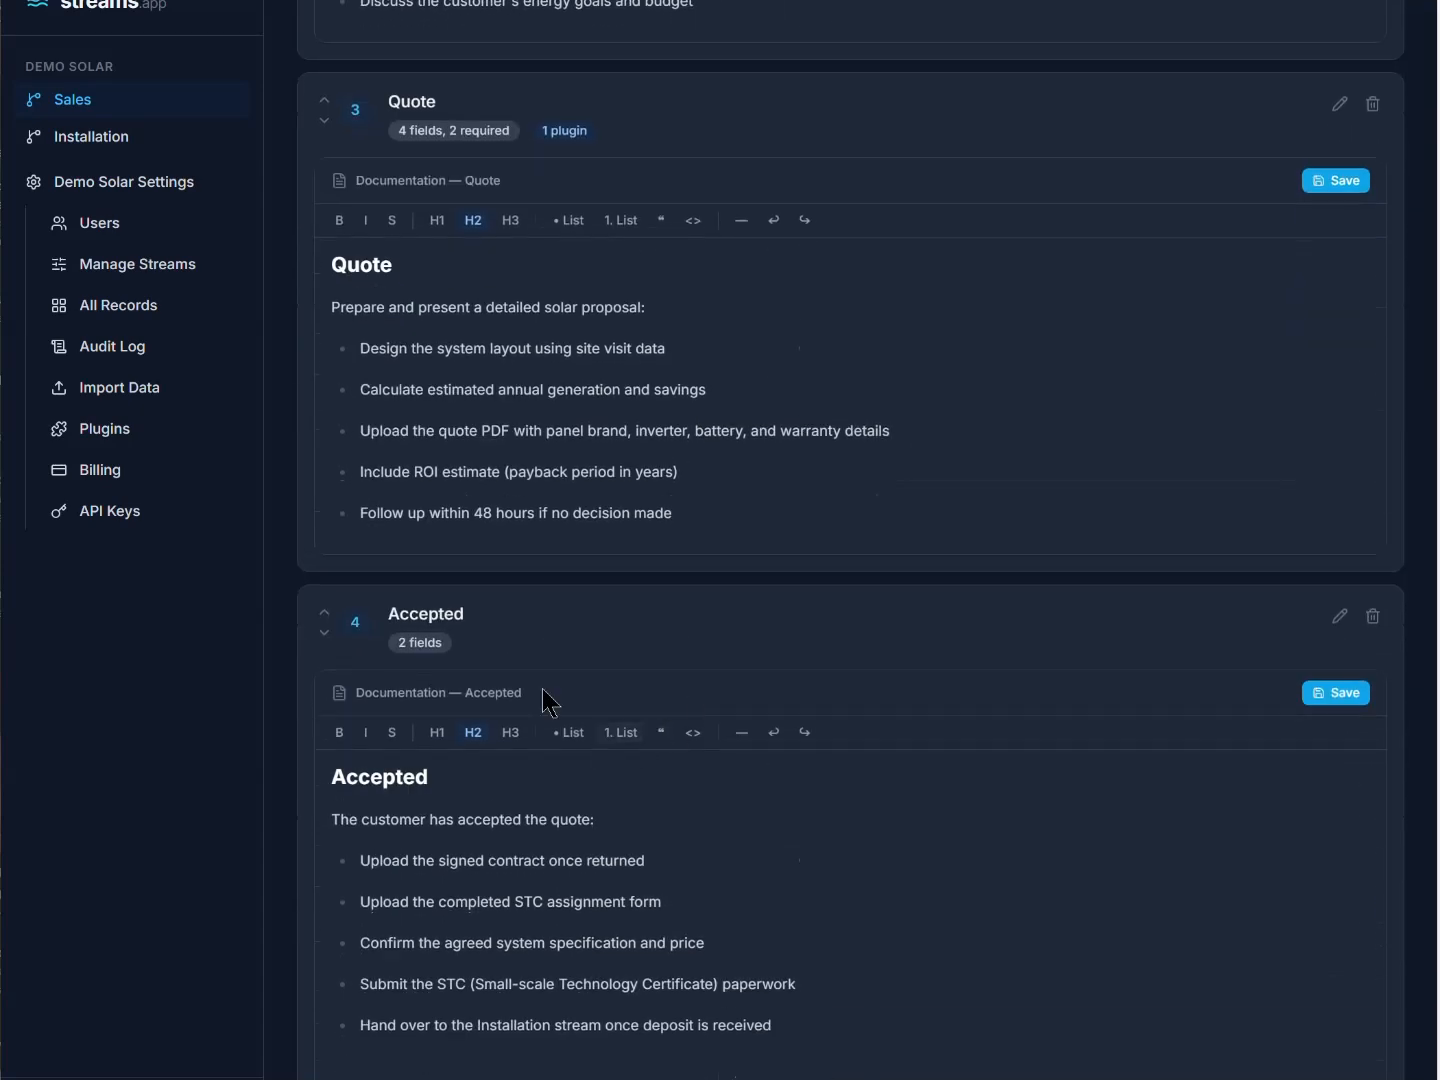
{"action": "scroll", "coordinate": [630, 689], "scroll_direction": "down", "scroll_amount": 5}
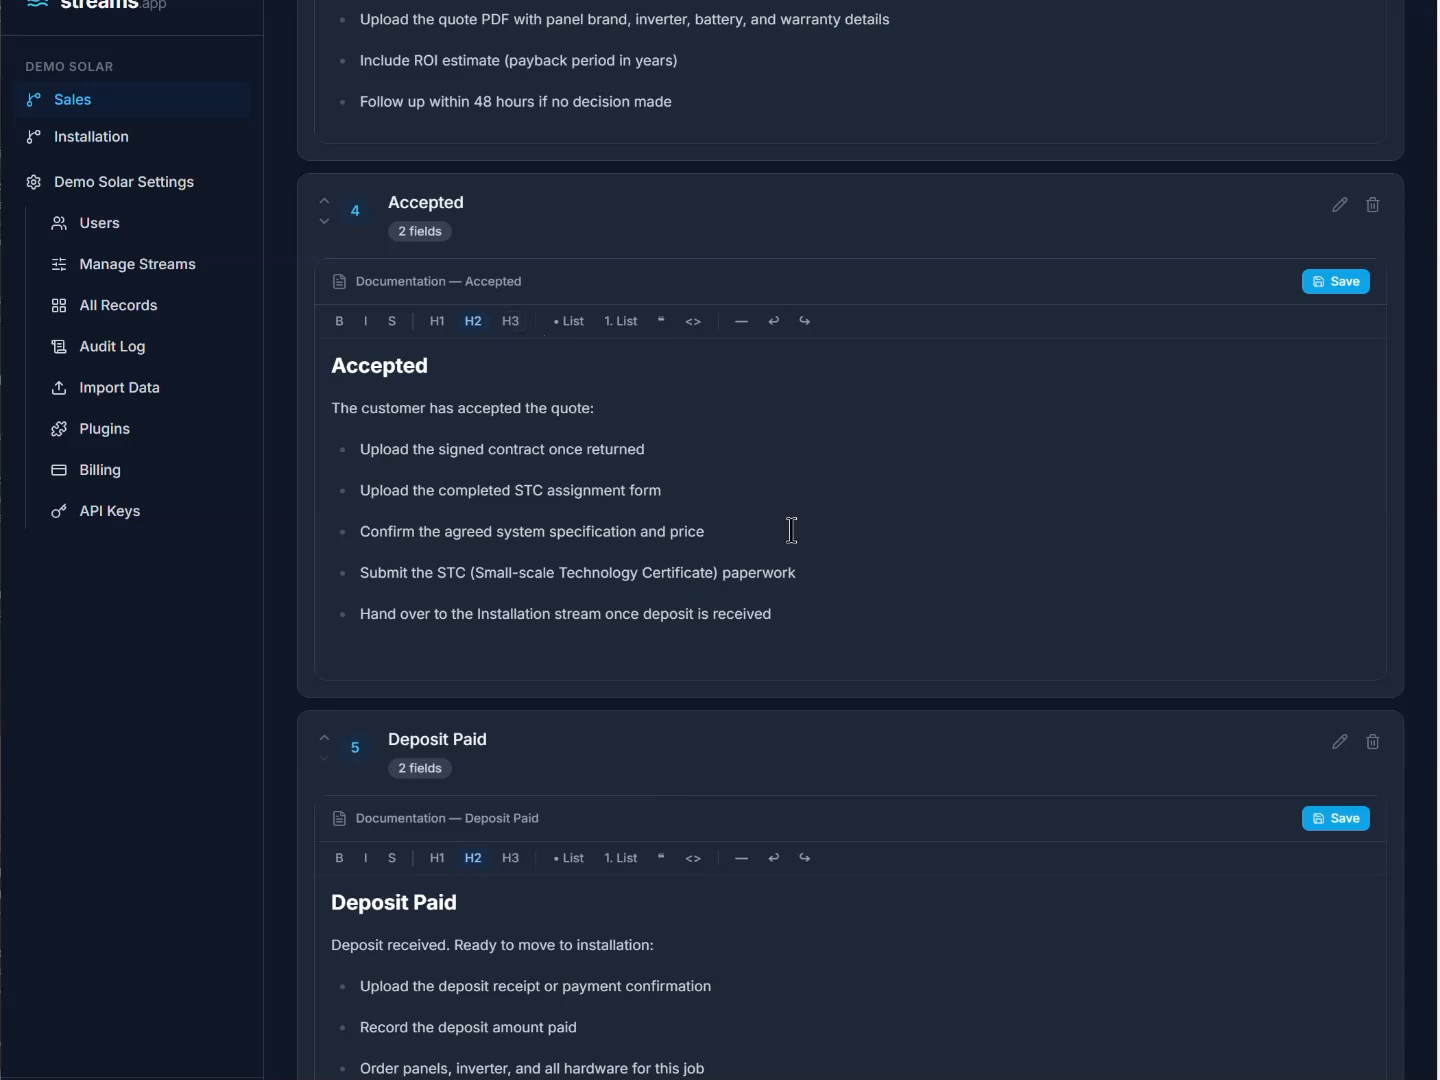
{"action": "scroll", "coordinate": [796, 532], "scroll_direction": "up", "scroll_amount": 5}
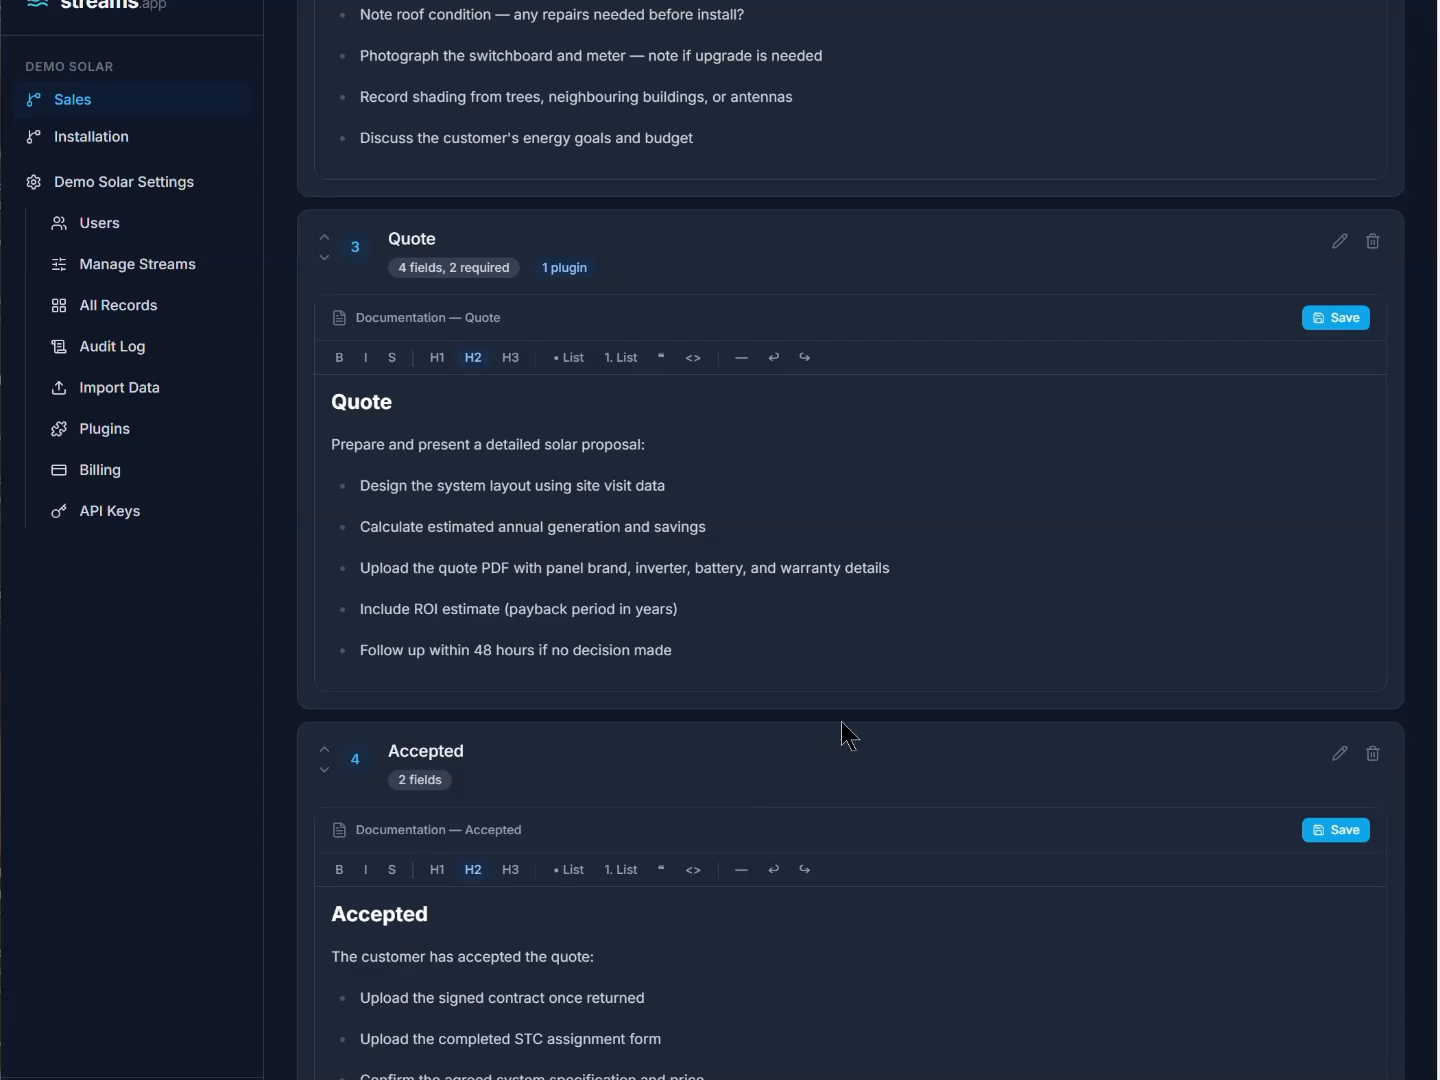
{"action": "scroll", "coordinate": [856, 721], "scroll_direction": "up", "scroll_amount": 4}
{"action": "scroll", "coordinate": [856, 725], "scroll_direction": "up", "scroll_amount": 3}
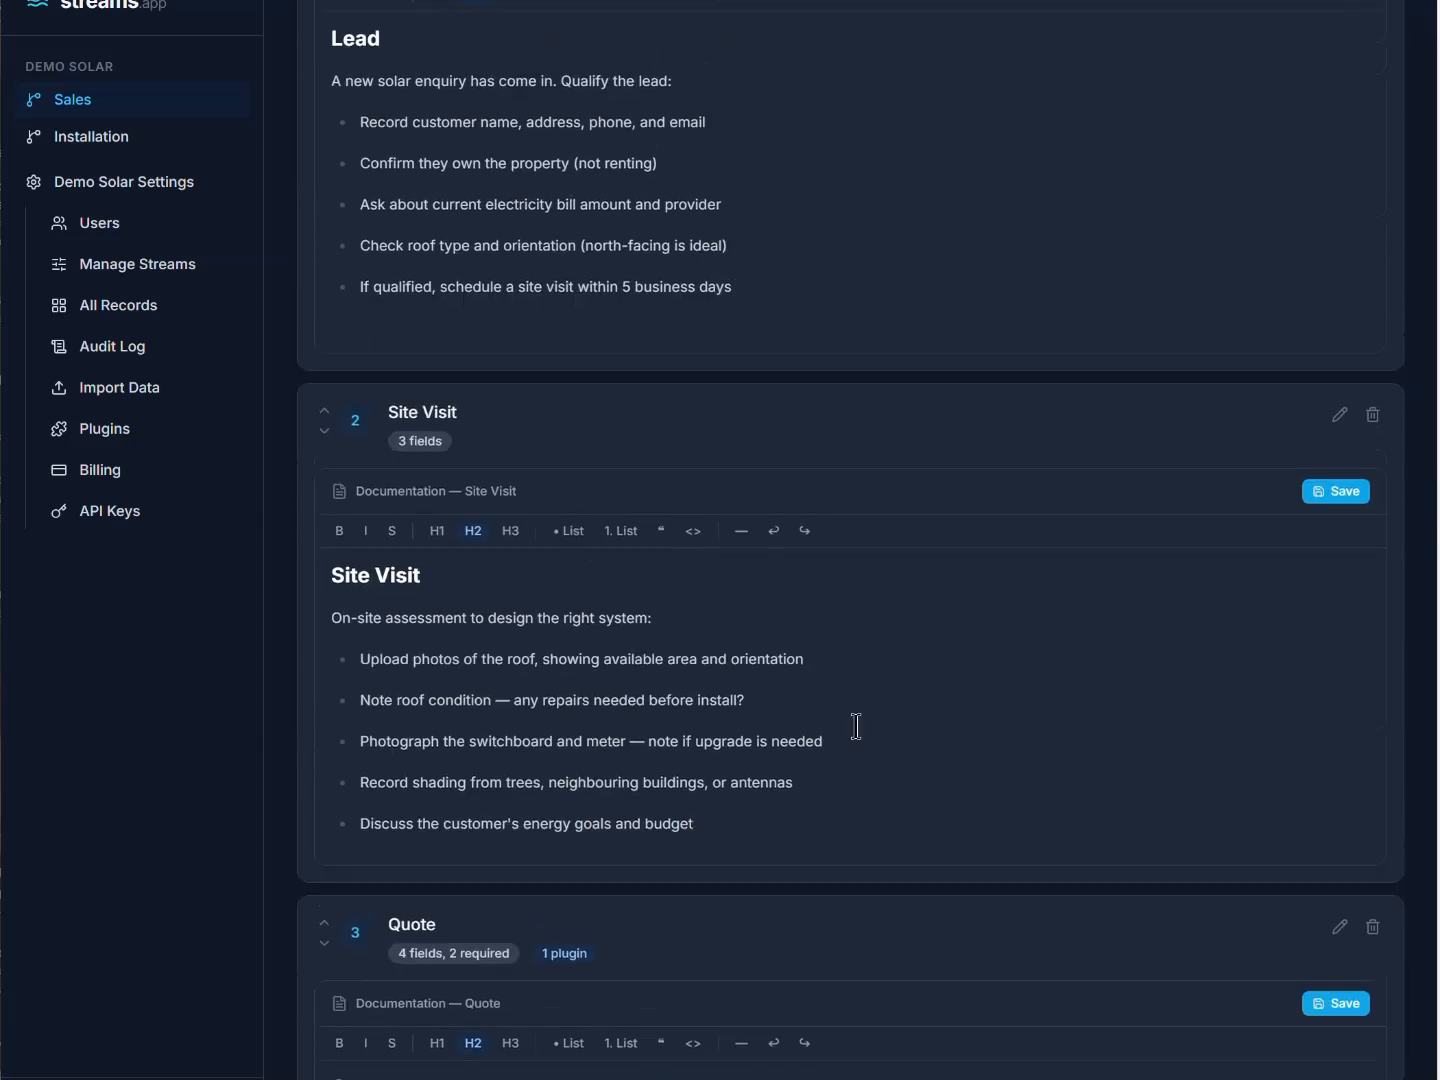
{"action": "scroll", "coordinate": [861, 723], "scroll_direction": "up", "scroll_amount": 7}
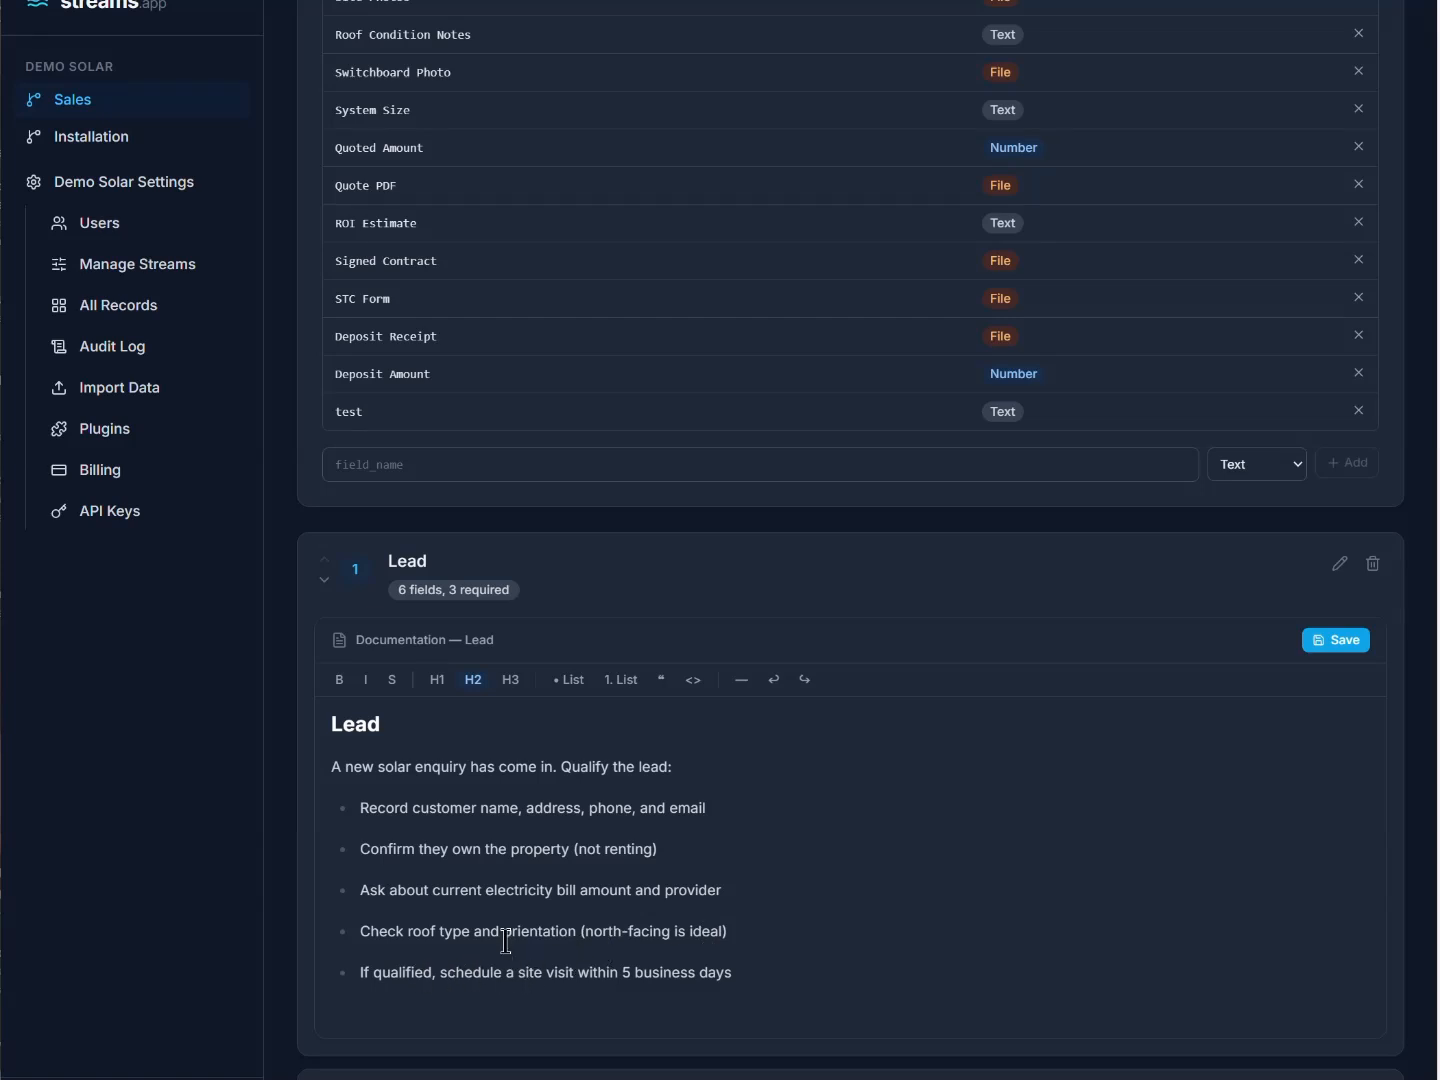
Copy the word "orientation" from the Lead documentation as a new stream field's name, capitalize it as "Orientation" and set its type to Dropdown
{"action": "left_click_drag", "start_coordinate": [504, 932], "coordinate": [583, 932]}
{"action": "key", "text": "ctrl+c"}
{"action": "left_click", "coordinate": [407, 465]}
{"action": "key", "text": "ctrl+v"}
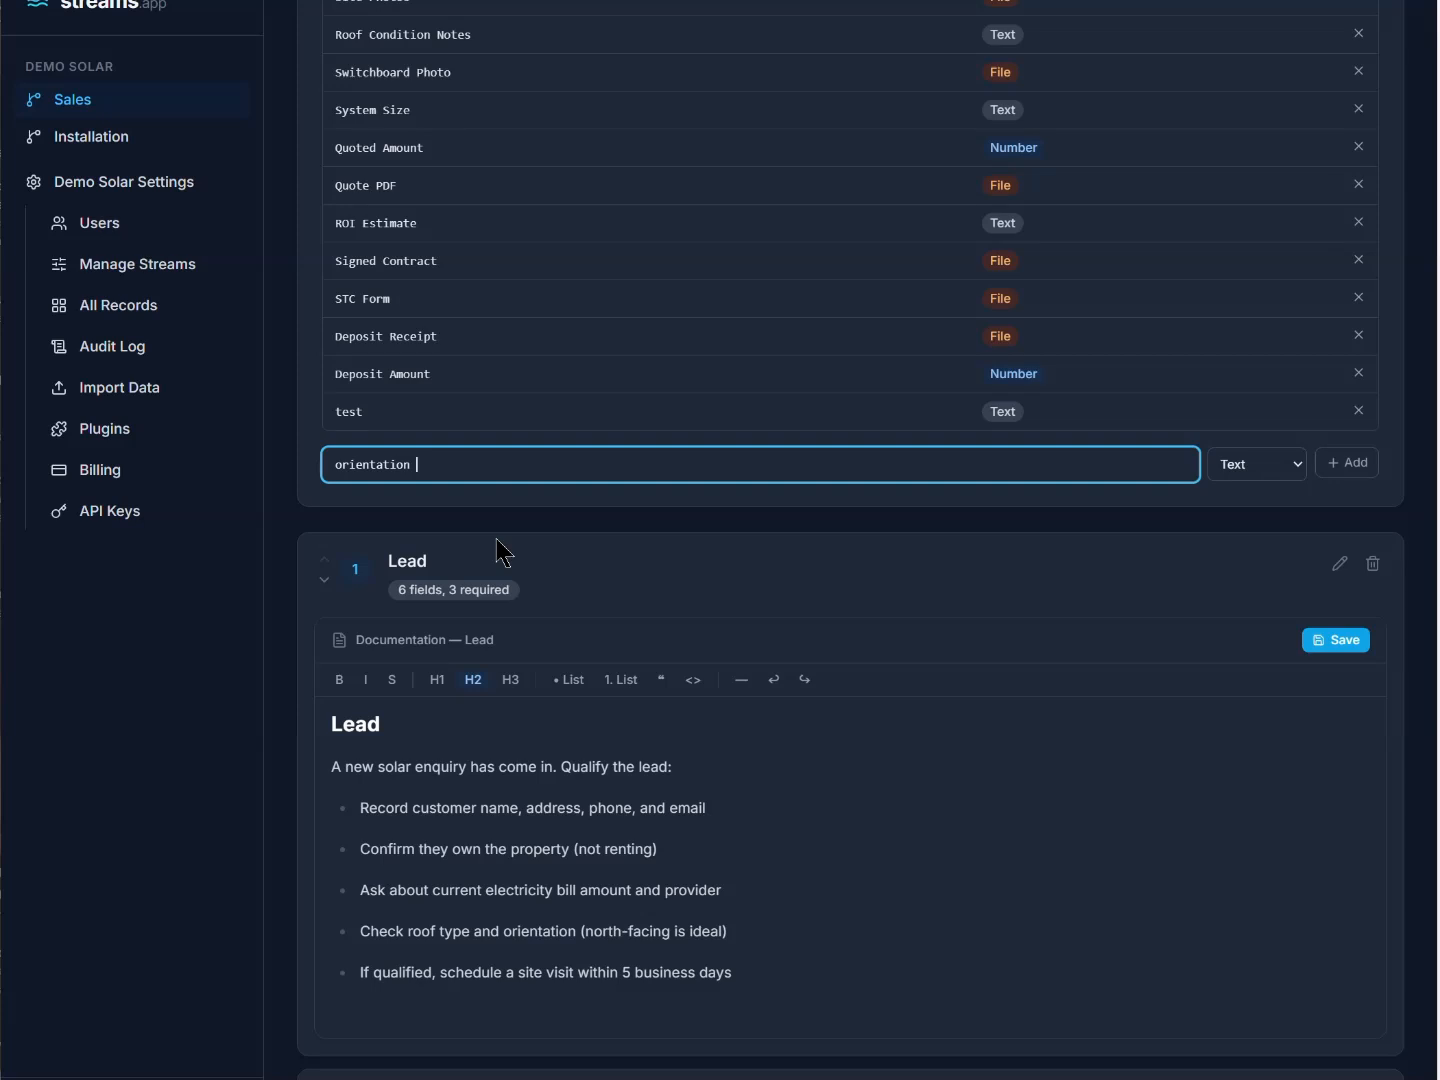
{"action": "key", "text": "Home"}
{"action": "key", "text": "Delete"}
{"action": "type", "text": "O"}
{"action": "left_click", "coordinate": [1237, 465]}
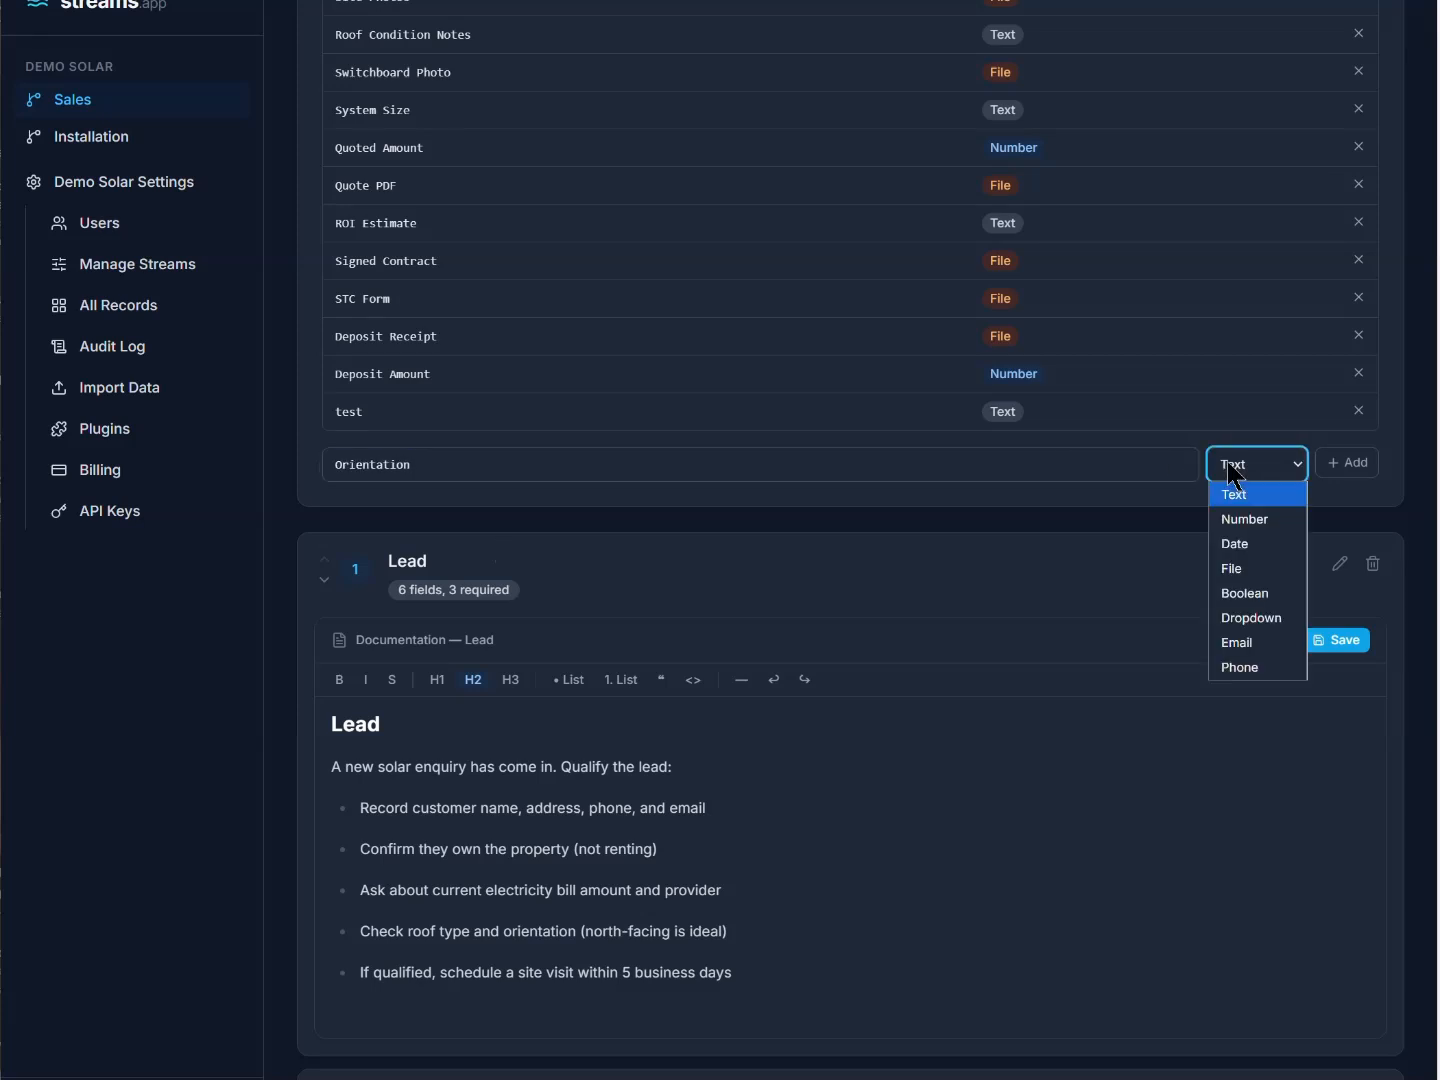
{"action": "left_click", "coordinate": [1285, 617]}
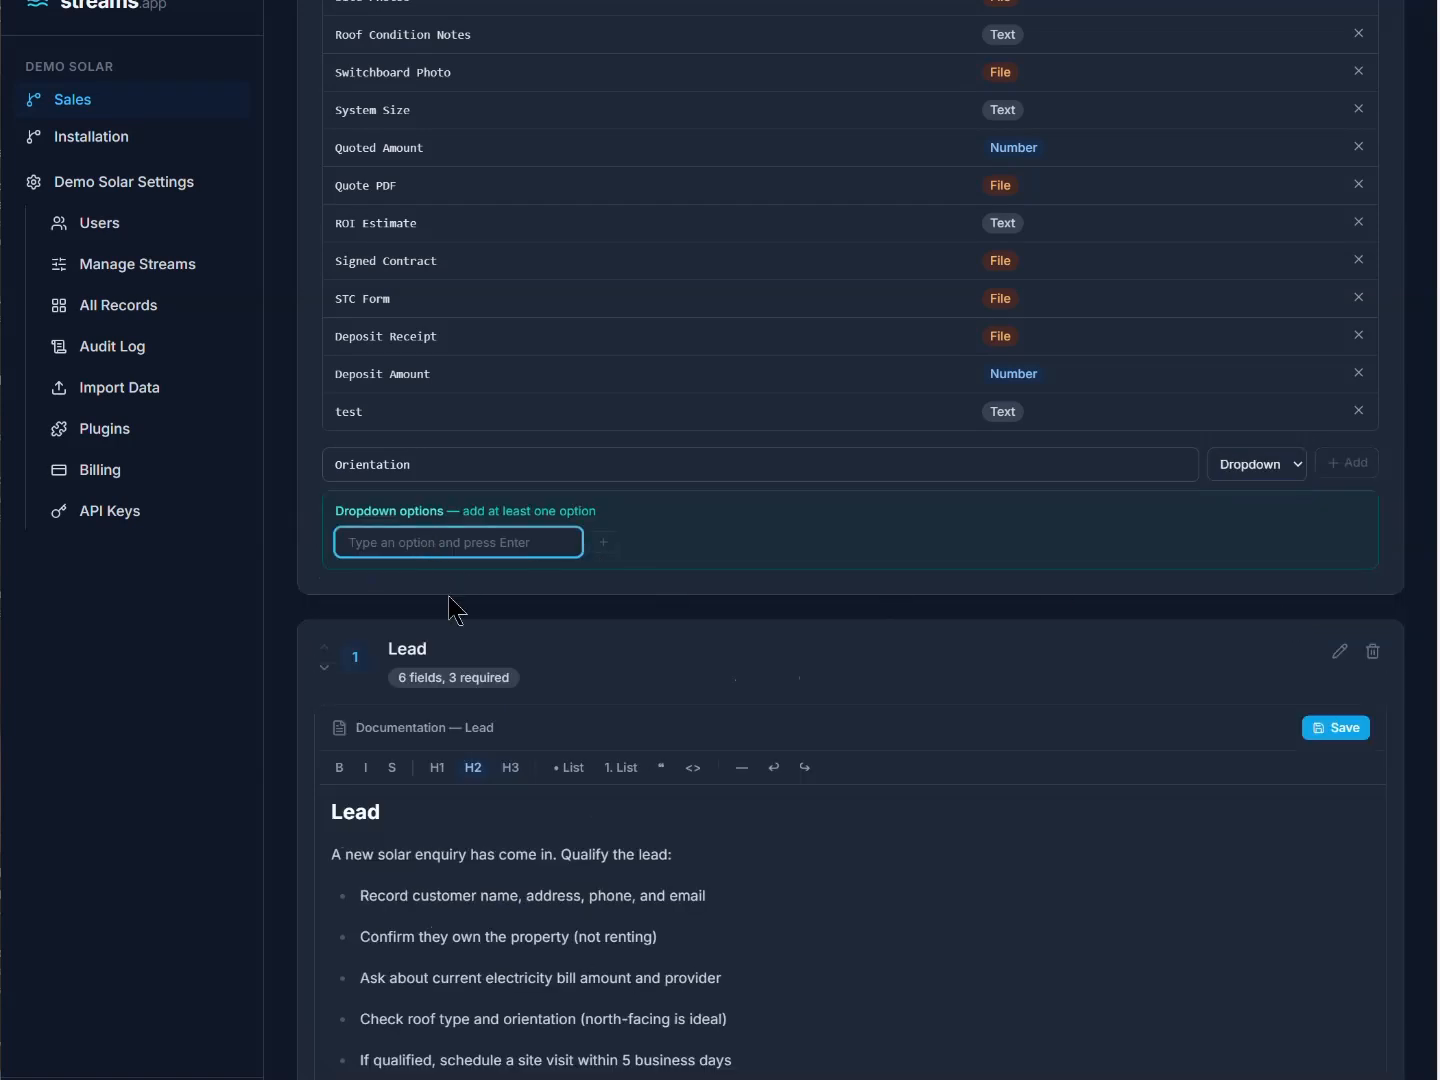
Give the Orientation dropdown the options North, South, East and West and add it to the stream fields
{"action": "type", "text": "North"}
{"action": "left_click", "coordinate": [604, 544]}
{"action": "left_click", "coordinate": [444, 568]}
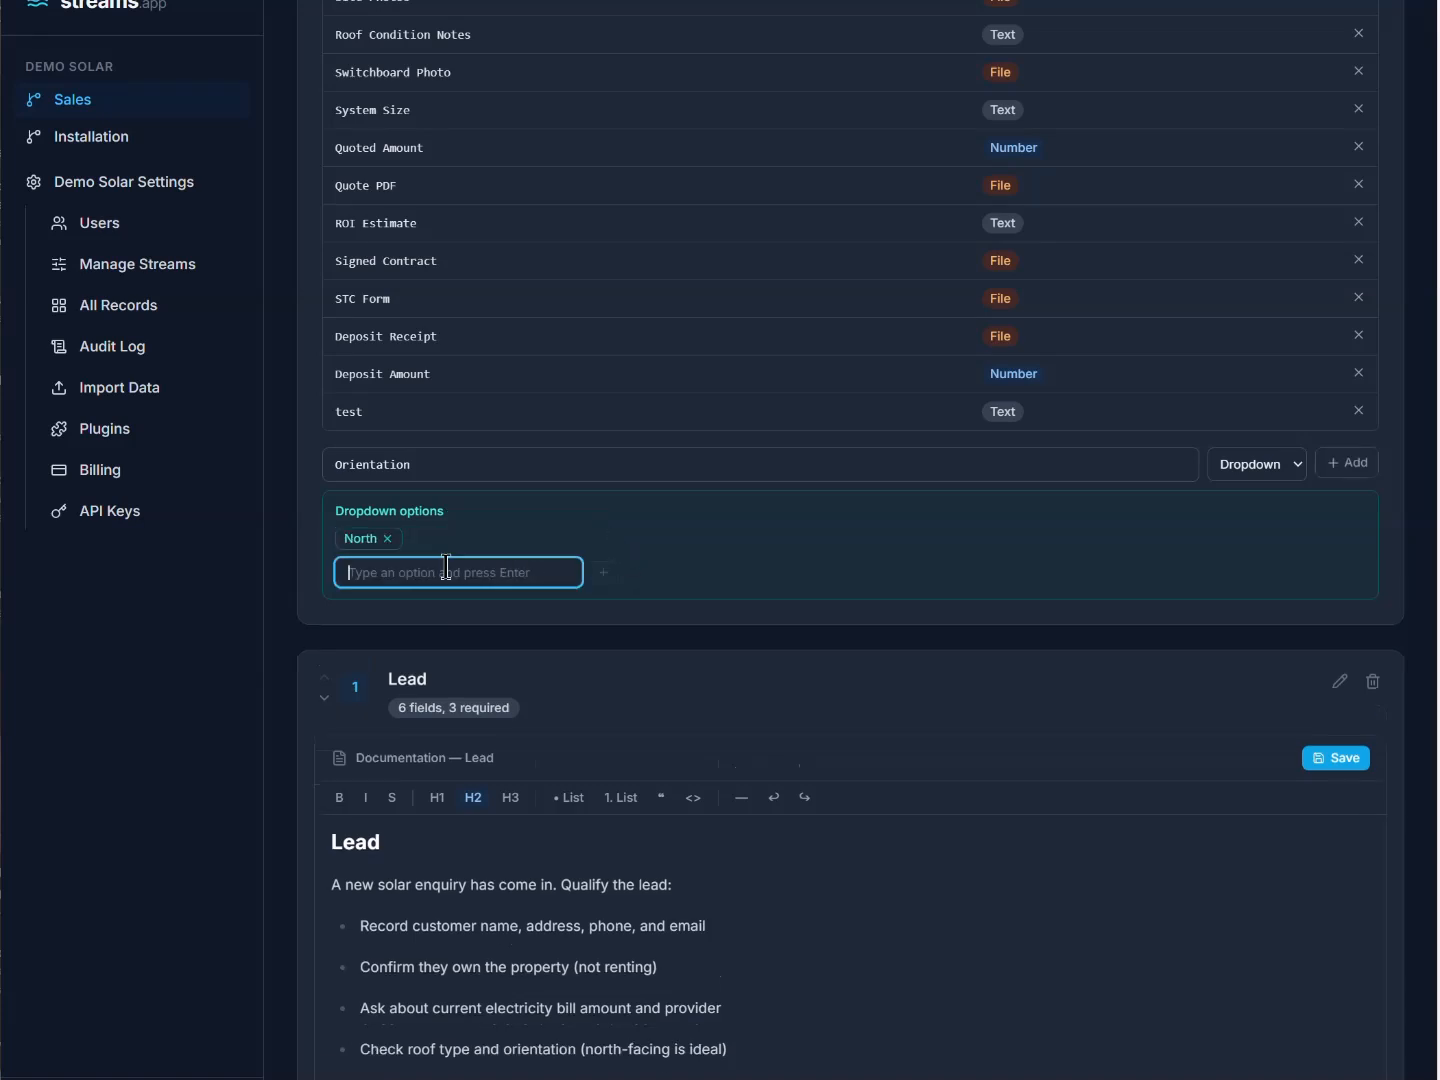
{"action": "type", "text": "South"}
{"action": "left_click", "coordinate": [604, 572]}
{"action": "left_click", "coordinate": [420, 571]}
{"action": "type", "text": "East"}
{"action": "left_click", "coordinate": [603, 571]}
{"action": "left_click", "coordinate": [461, 579]}
{"action": "type", "text": "West"}
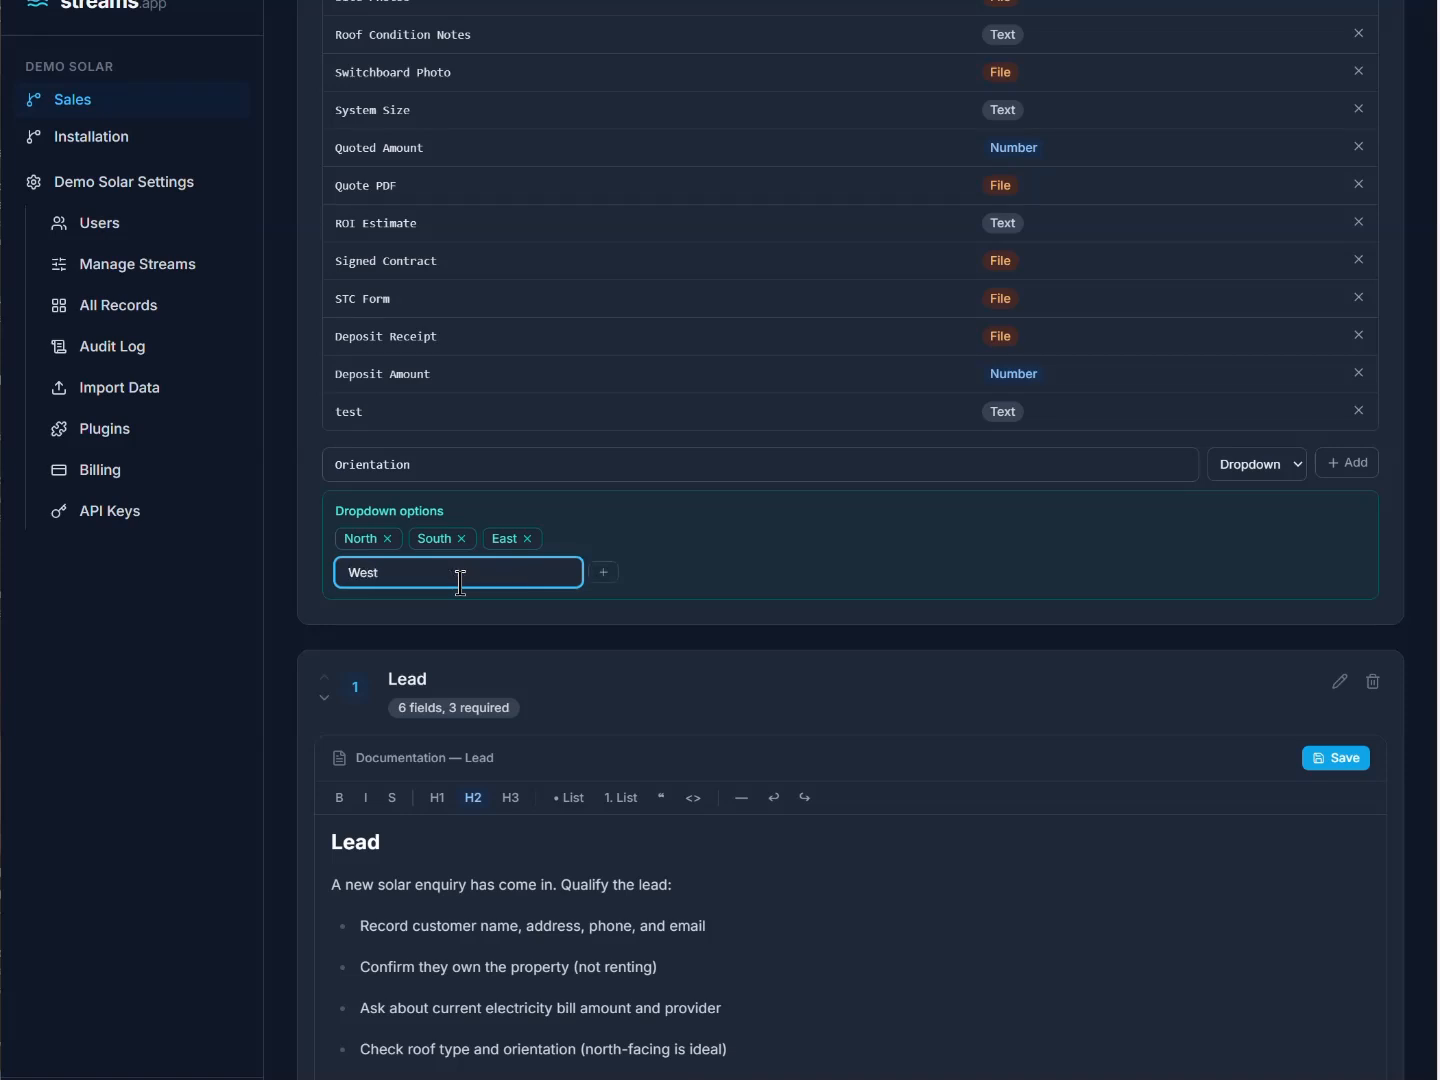
{"action": "left_click", "coordinate": [605, 574]}
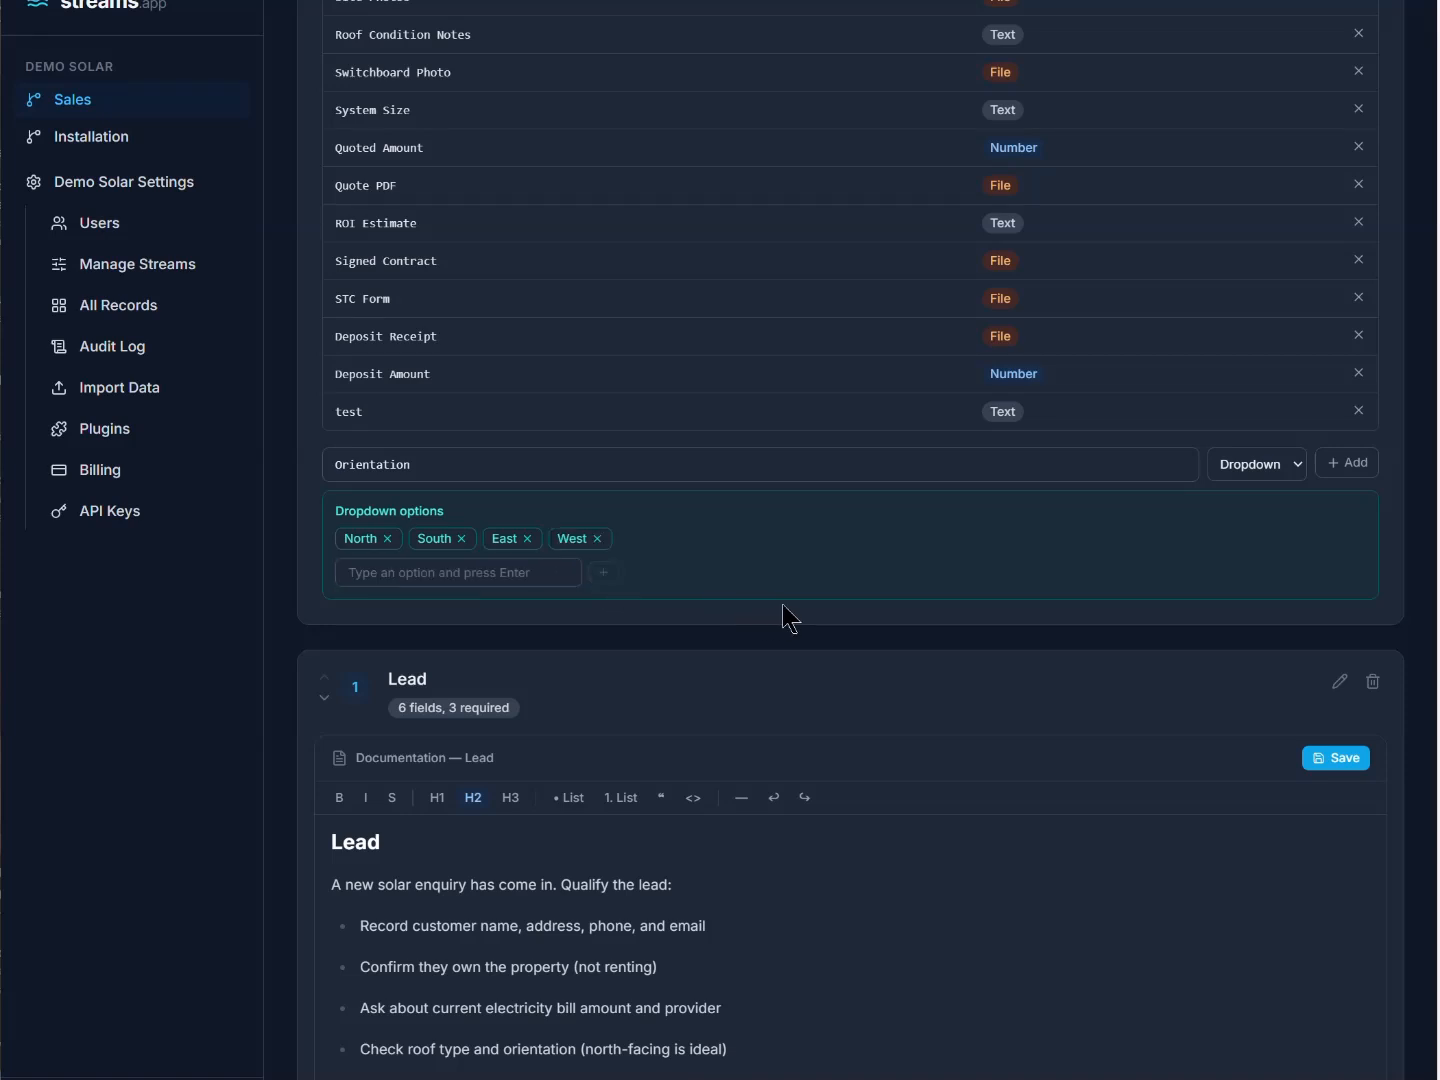
{"action": "left_click", "coordinate": [1357, 464]}
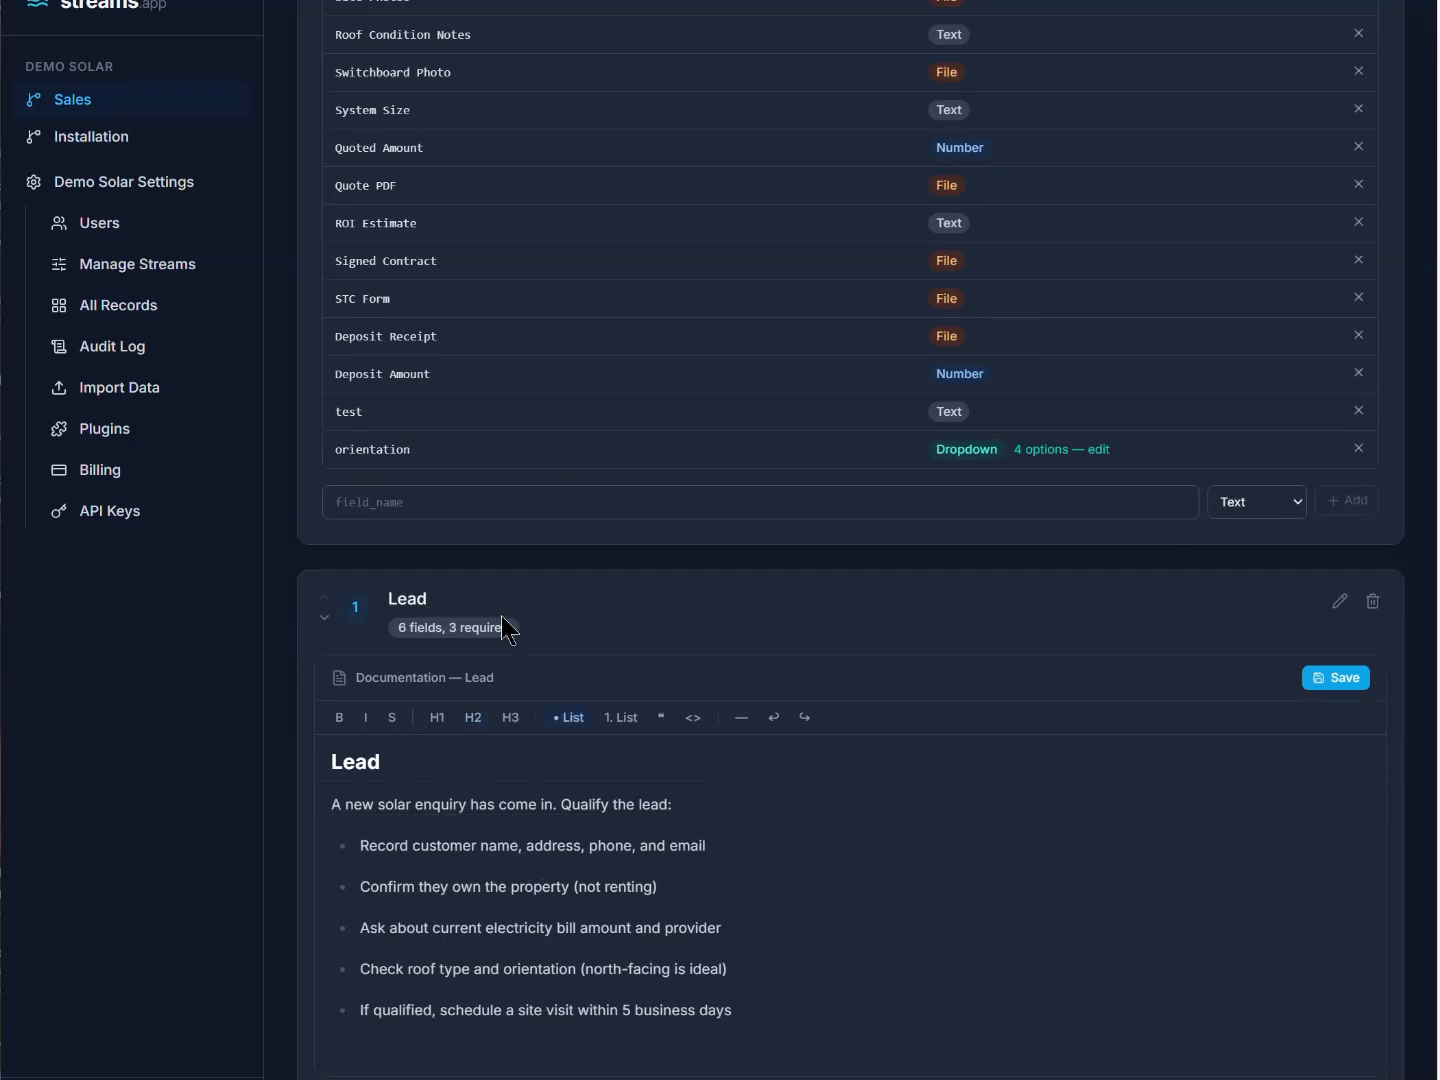
Assign the test and orientation fields to the Lead step and save the step
{"action": "left_click", "coordinate": [1341, 604]}
{"action": "scroll", "coordinate": [1039, 734], "scroll_direction": "down", "scroll_amount": 3}
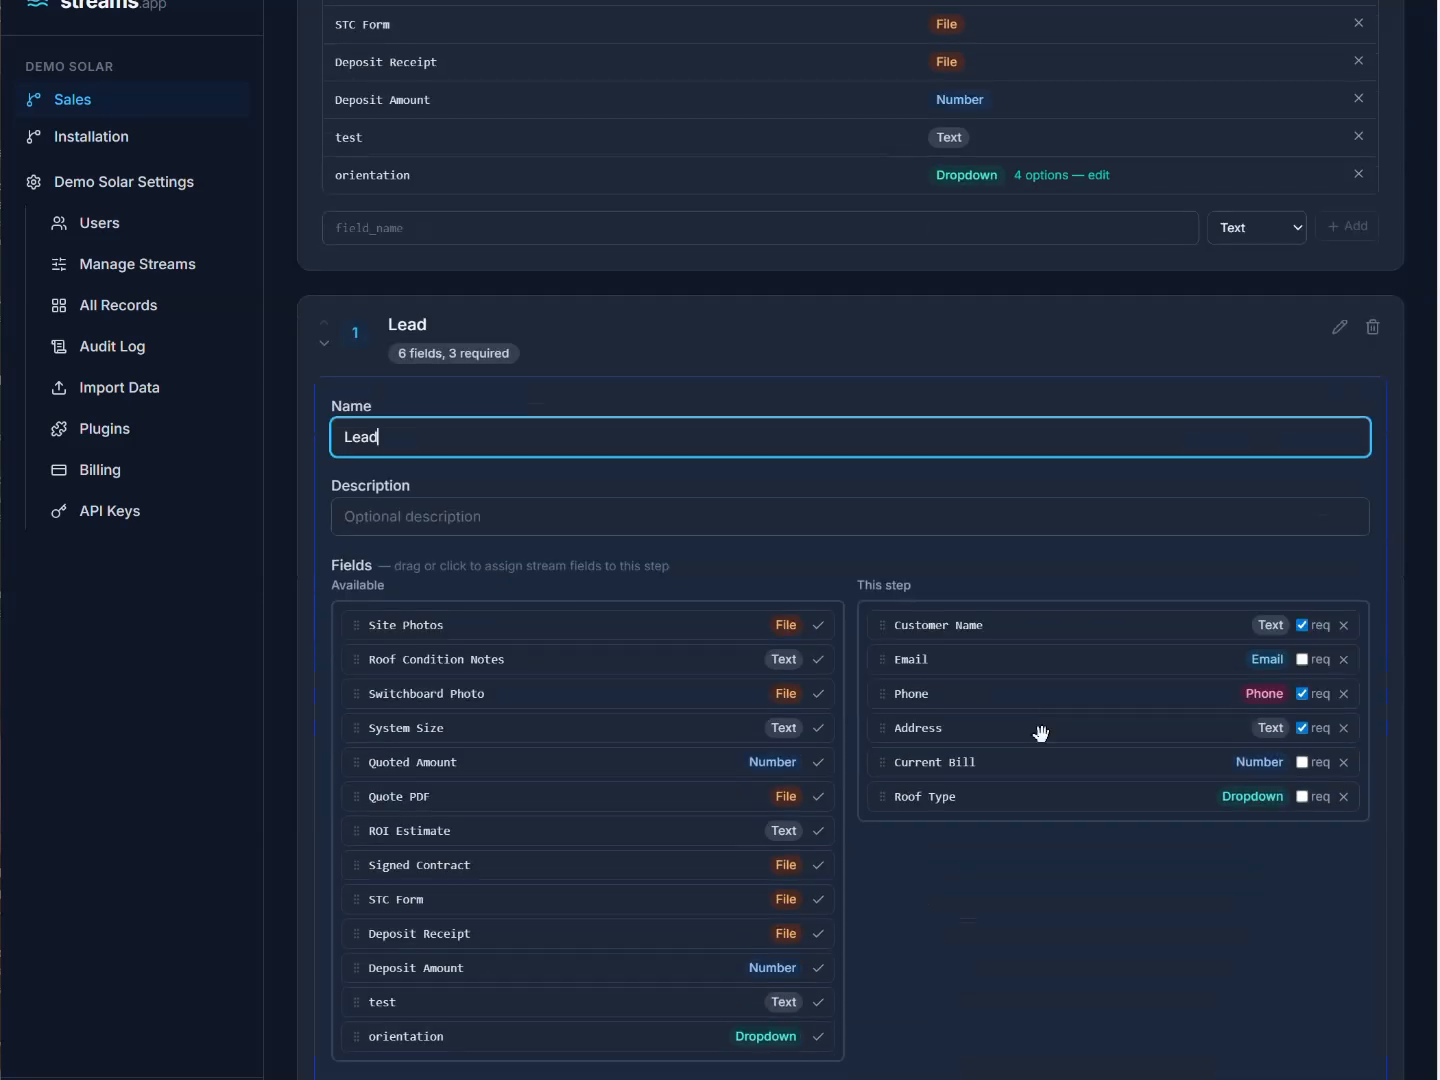
{"action": "scroll", "coordinate": [1039, 734], "scroll_direction": "down", "scroll_amount": 2}
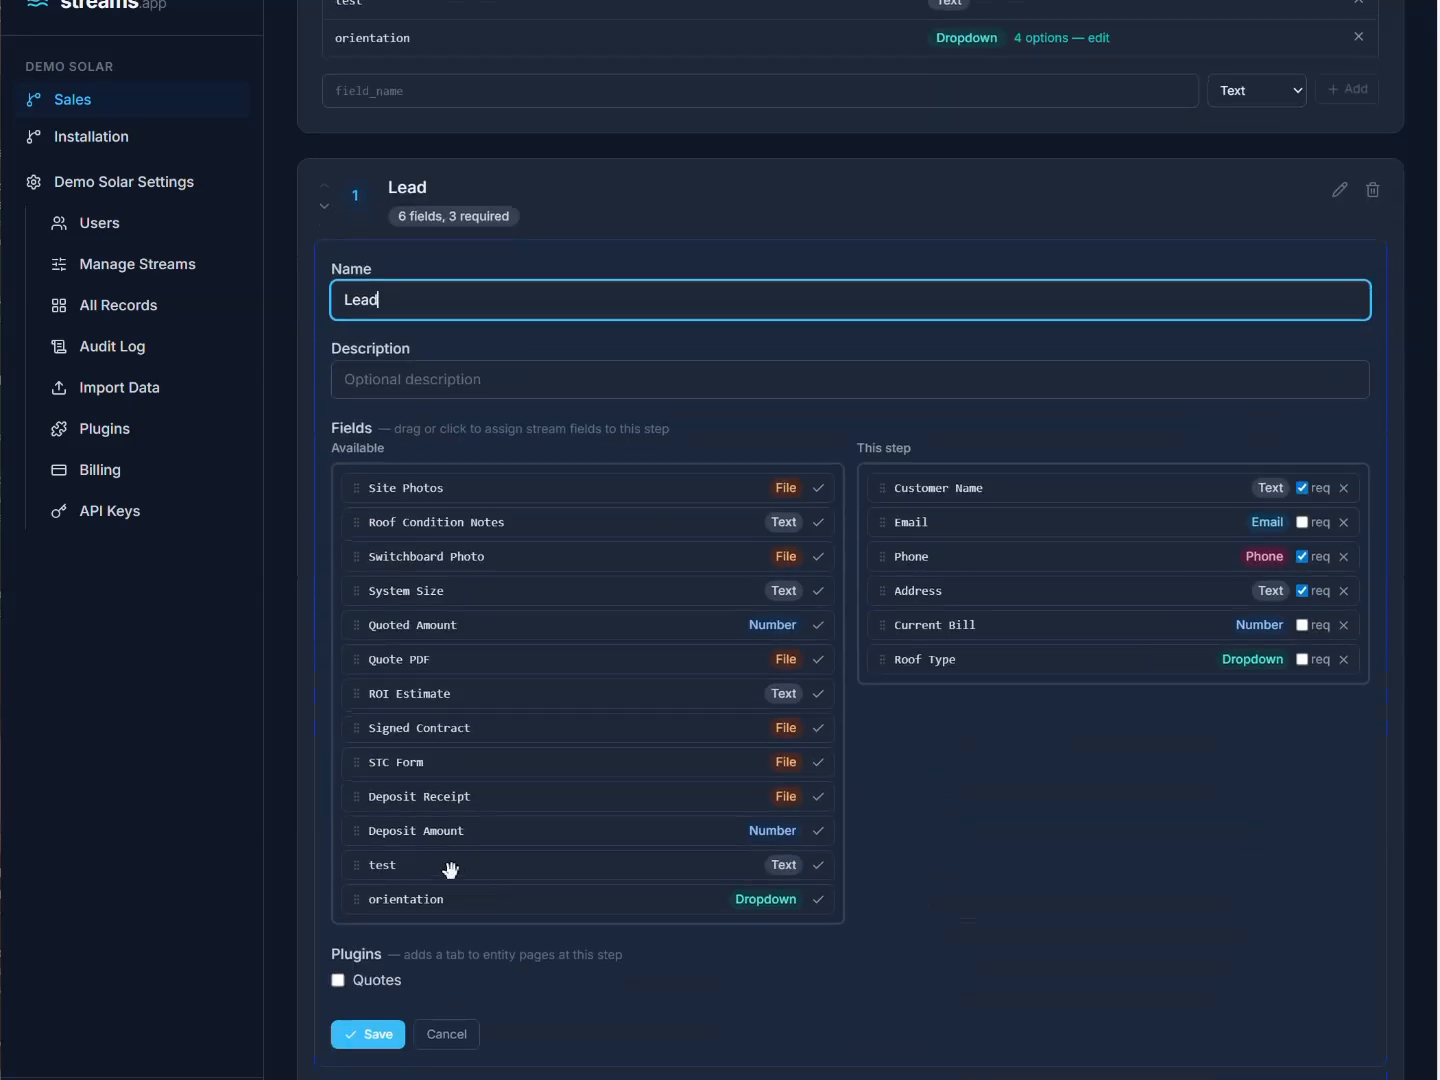
{"action": "left_click_drag", "start_coordinate": [450, 869], "coordinate": [984, 680]}
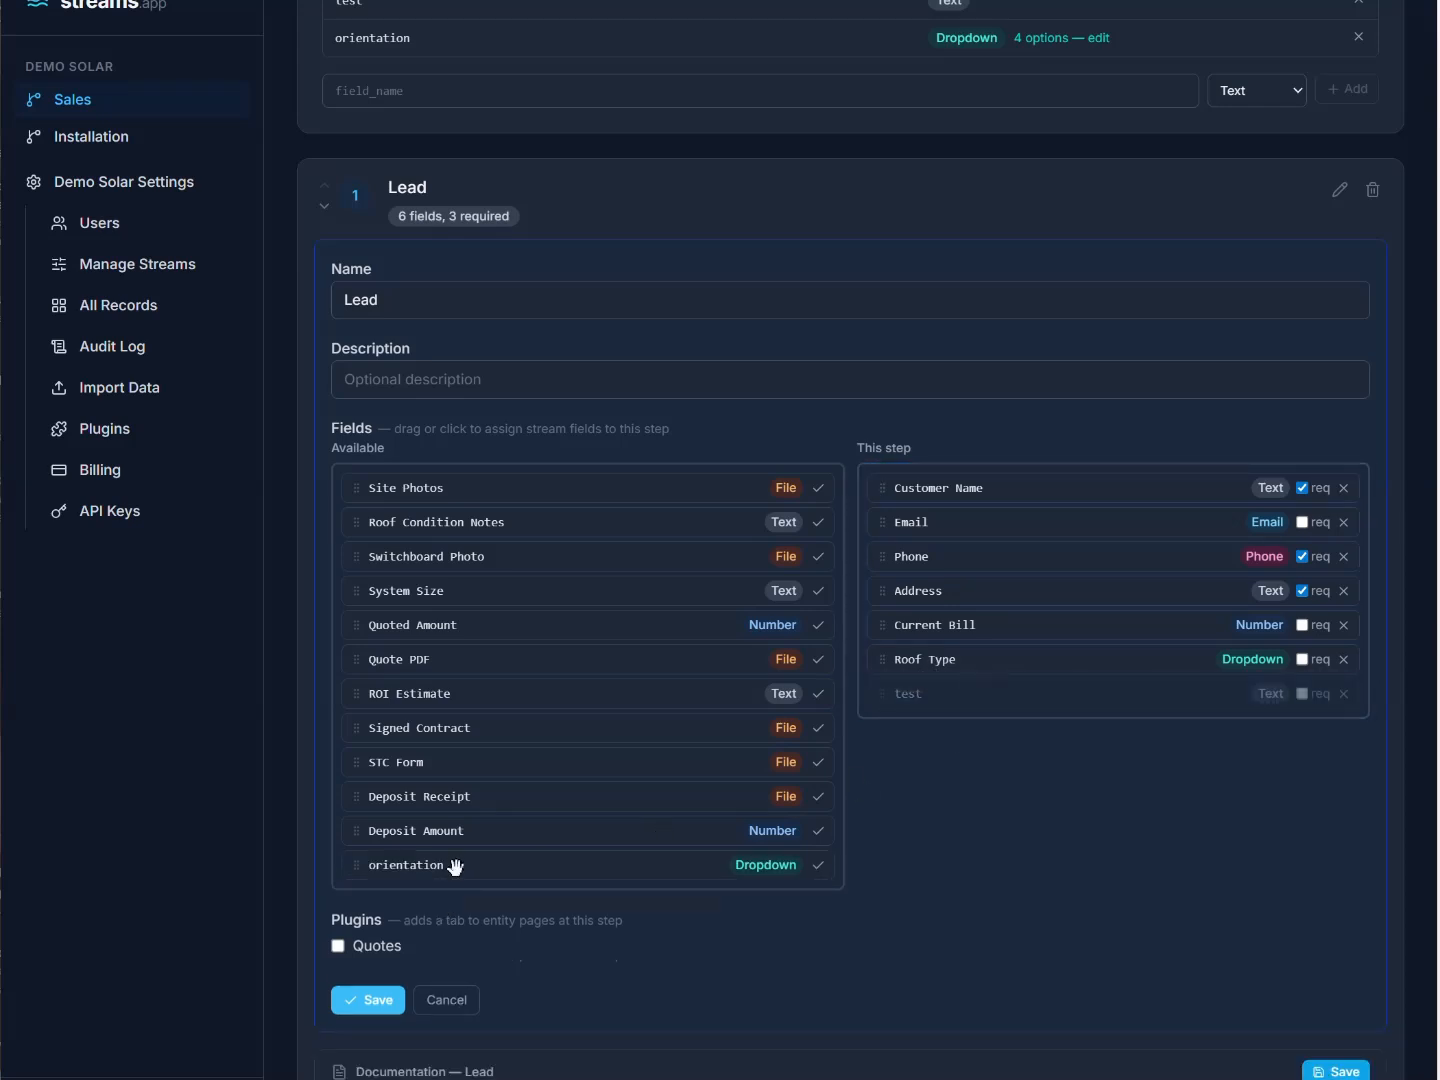
{"action": "left_click_drag", "start_coordinate": [465, 865], "coordinate": [962, 715]}
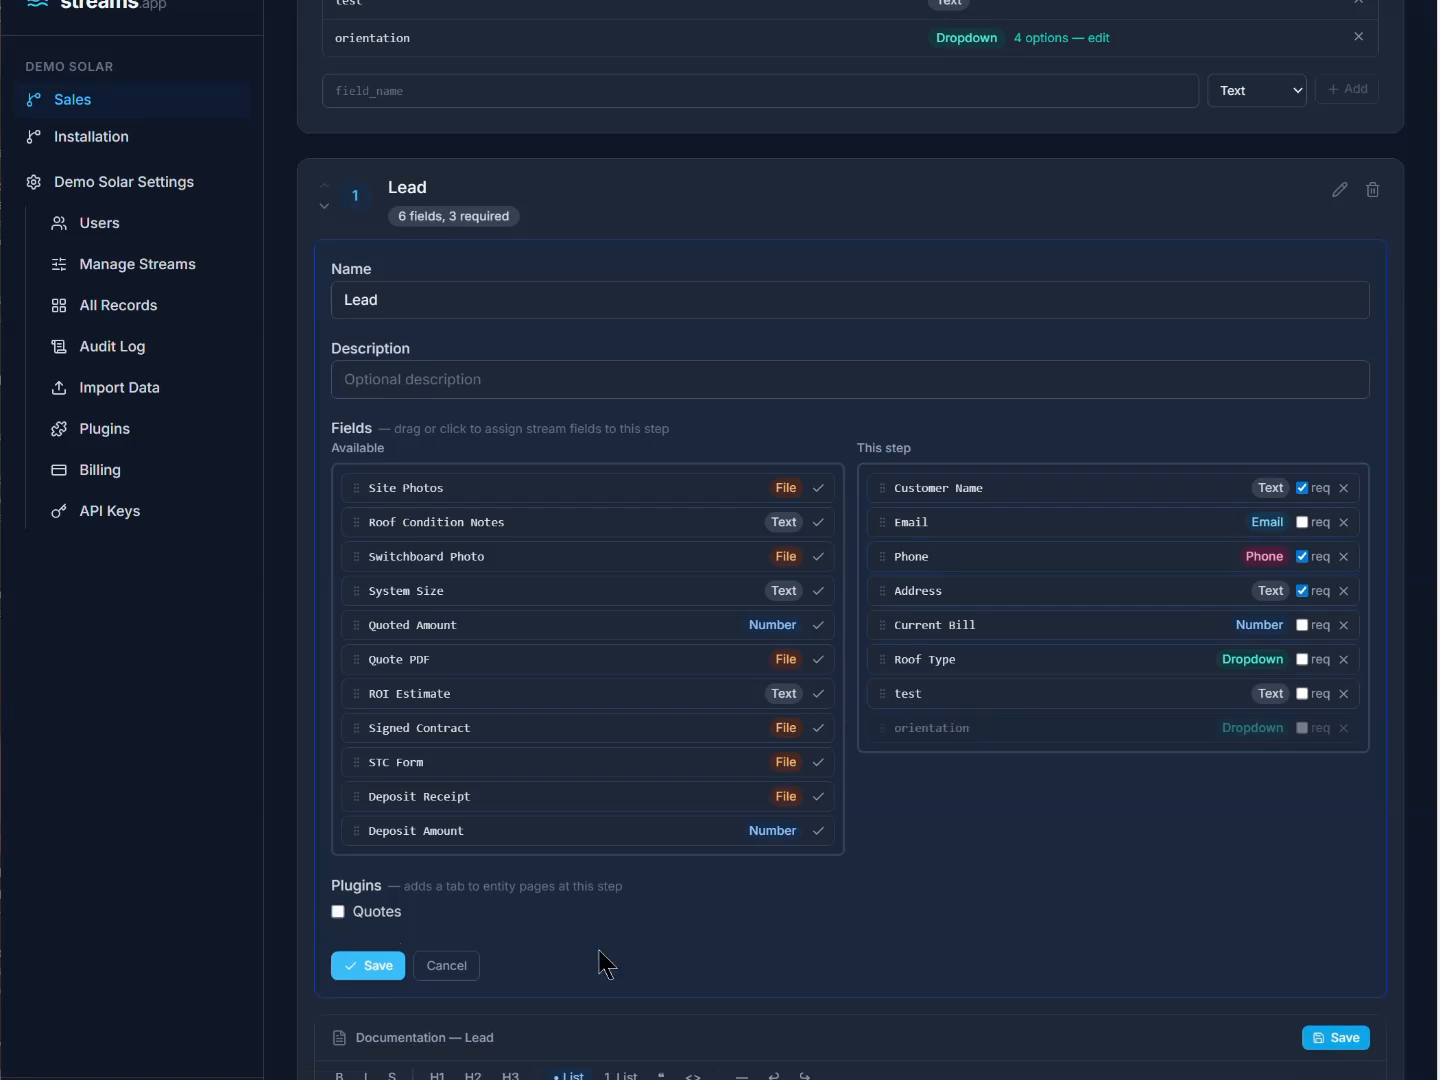
{"action": "left_click", "coordinate": [358, 967]}
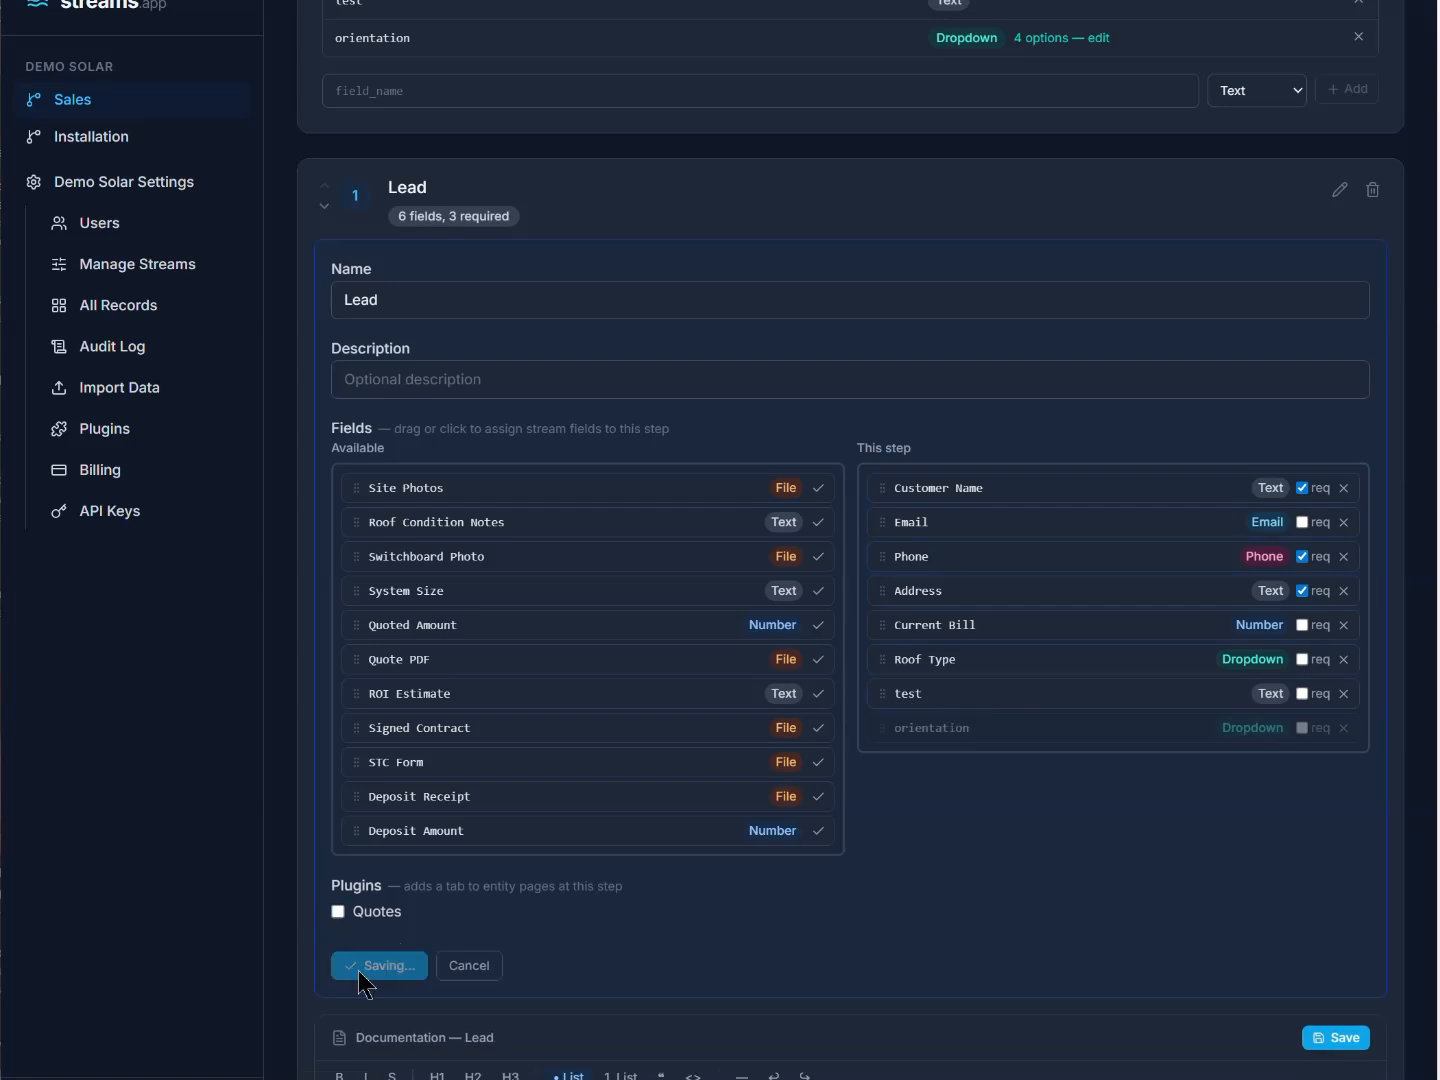
Check the Lead step's assigned fields and open a Lead-stage customer record in the Sales stream
{"action": "left_click", "coordinate": [1340, 192]}
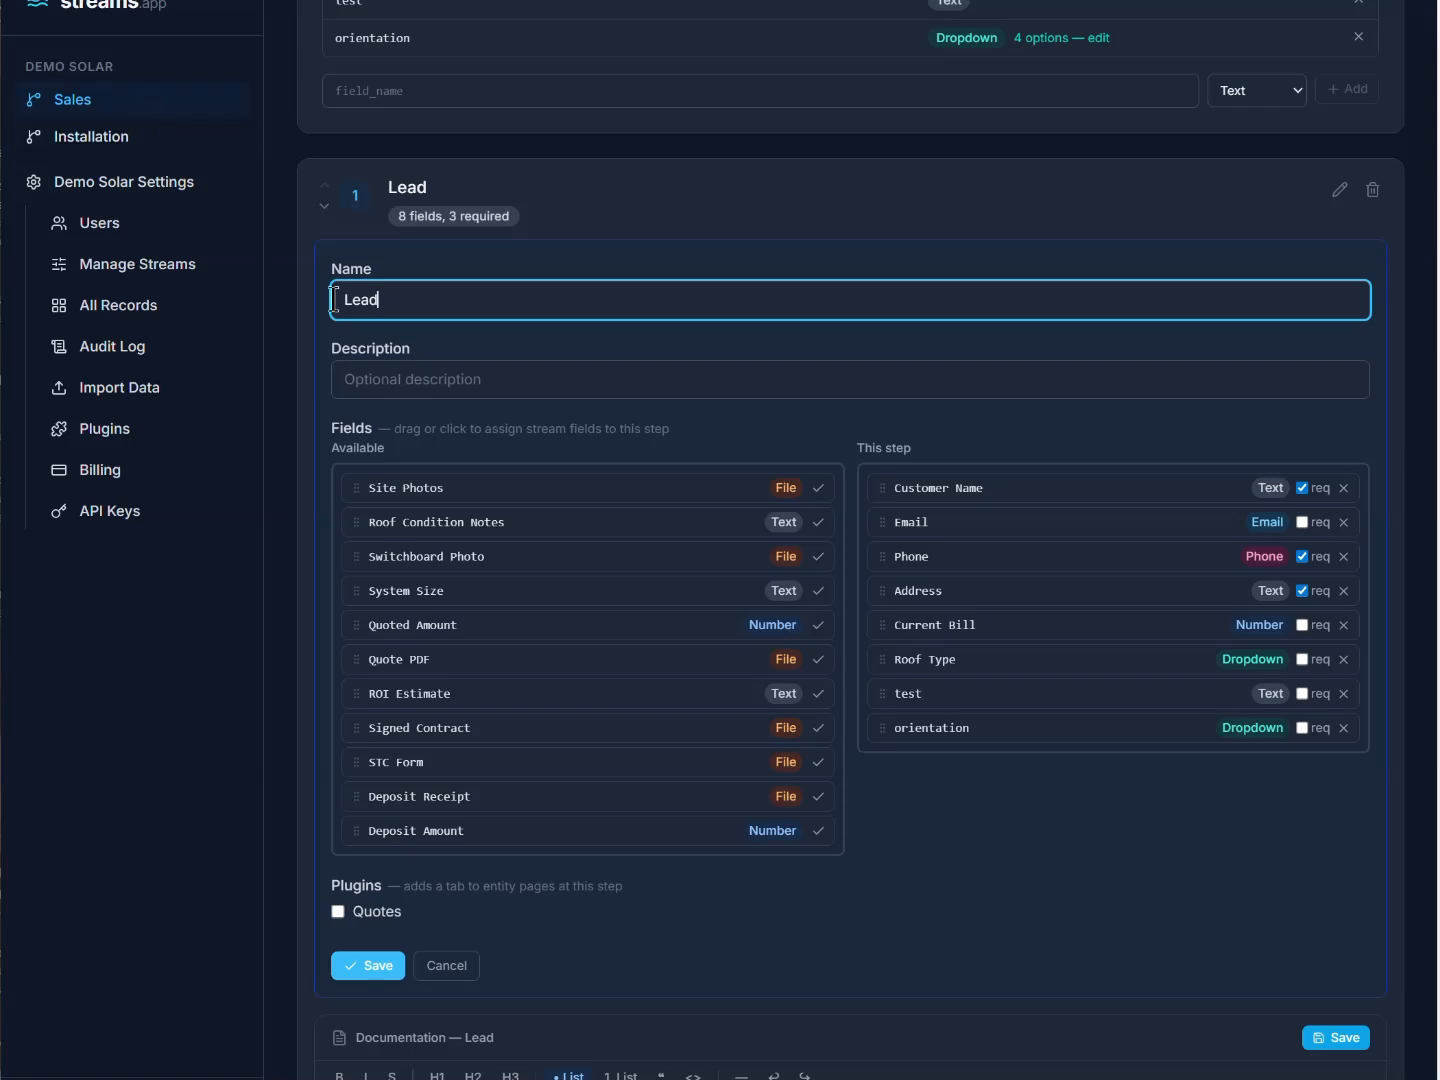
{"action": "left_click", "coordinate": [97, 109]}
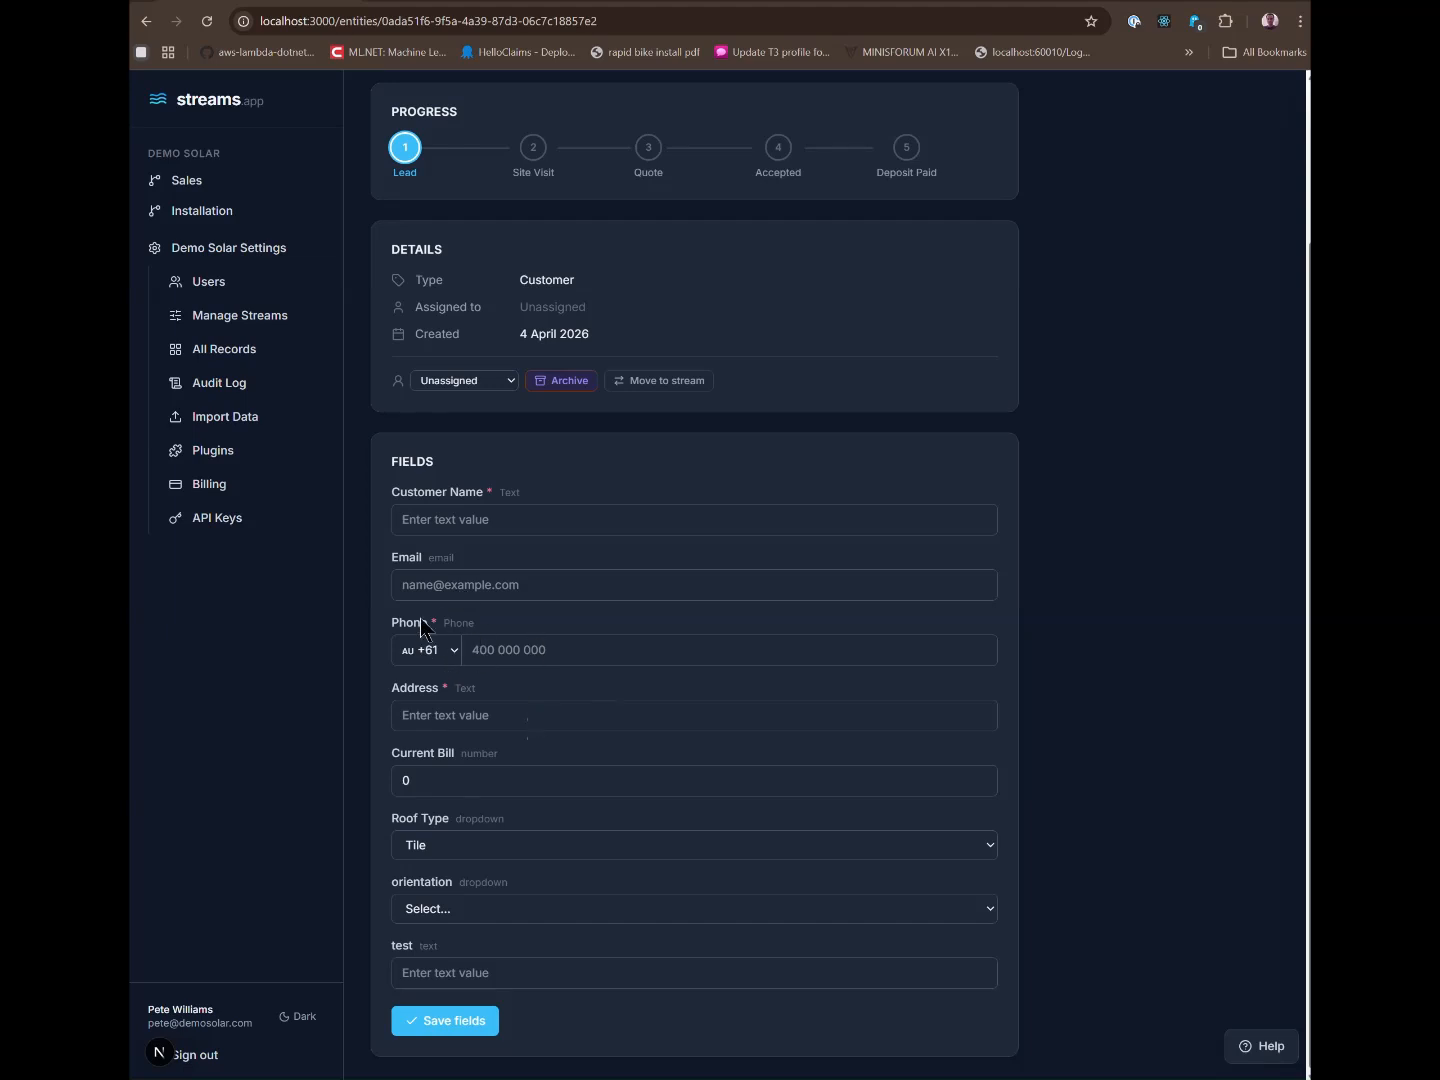
Enter the customer's name and phone number in the Lead record's fields
{"action": "left_click", "coordinate": [491, 518]}
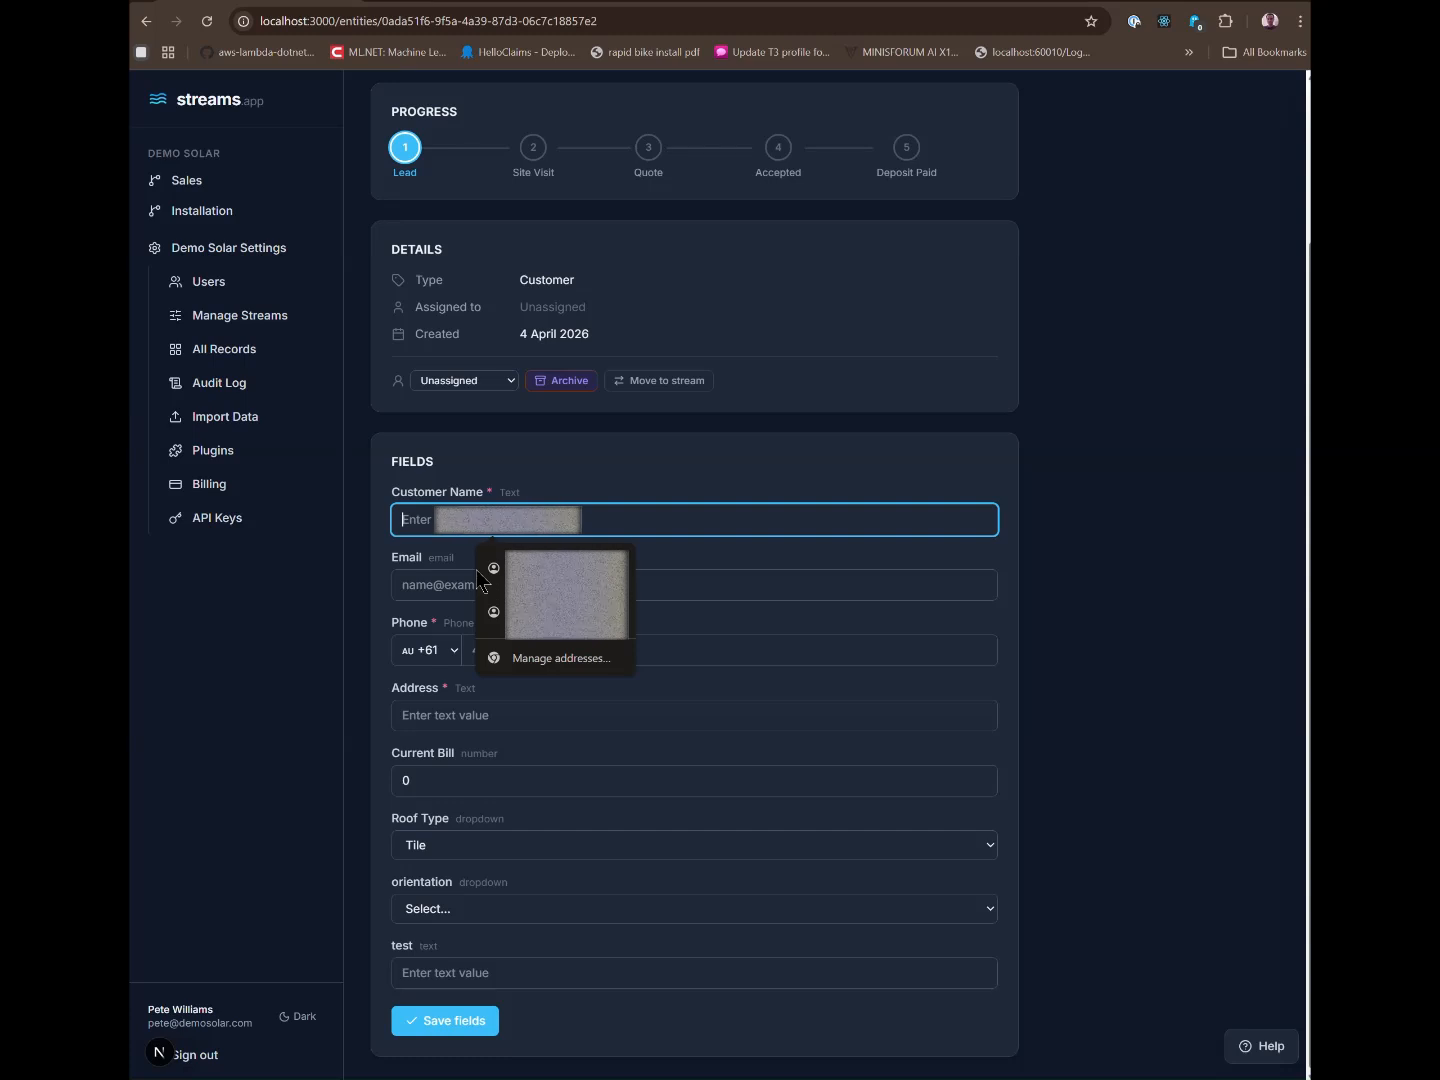
{"action": "type", "text": "Luke"}
{"action": "left_click", "coordinate": [767, 652]}
{"action": "type", "text": "0"}
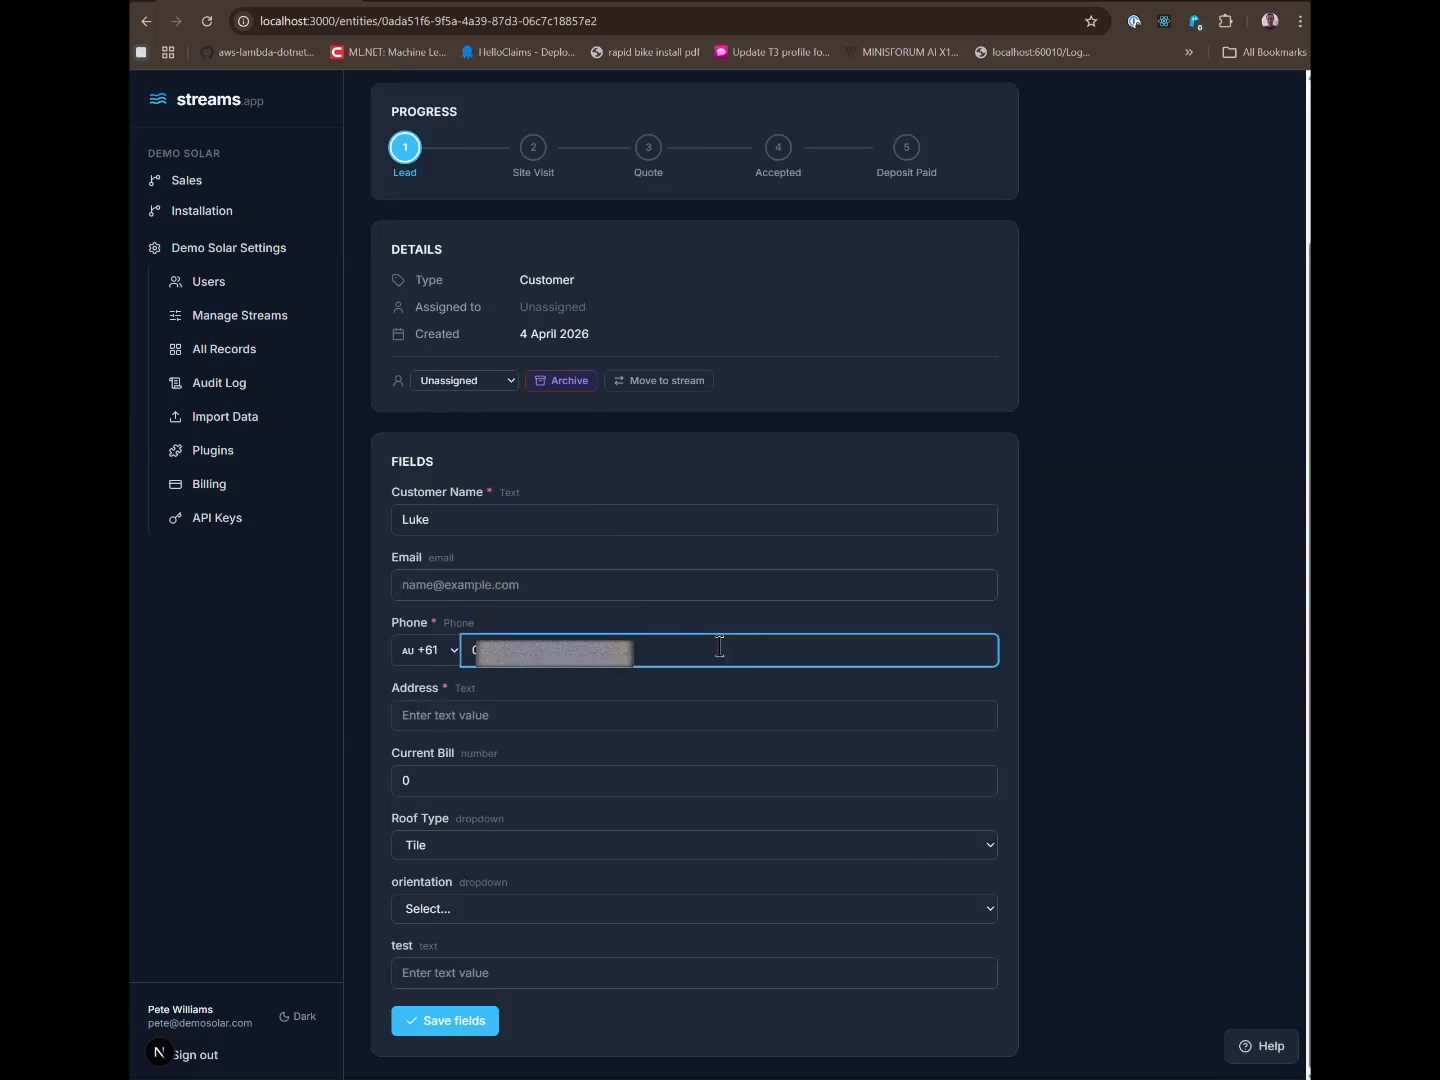
{"action": "type", "text": "4004"}
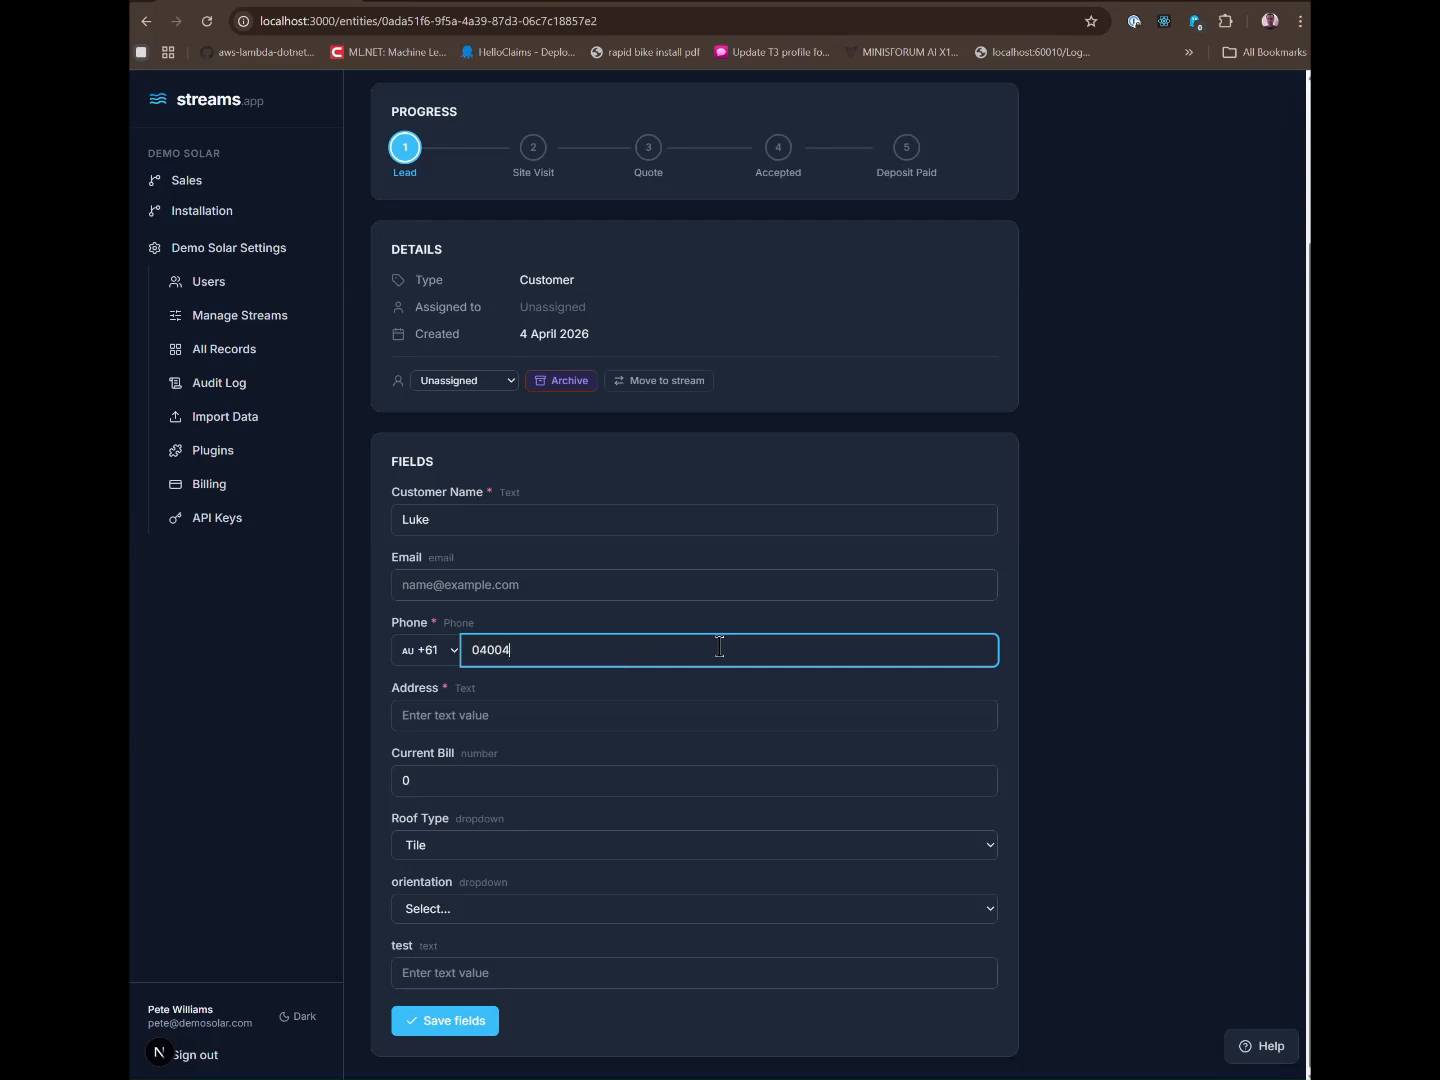
{"action": "type", "text": "00400"}
Fill in the customer's address and set Current Bill to 250
{"action": "left_click", "coordinate": [560, 715]}
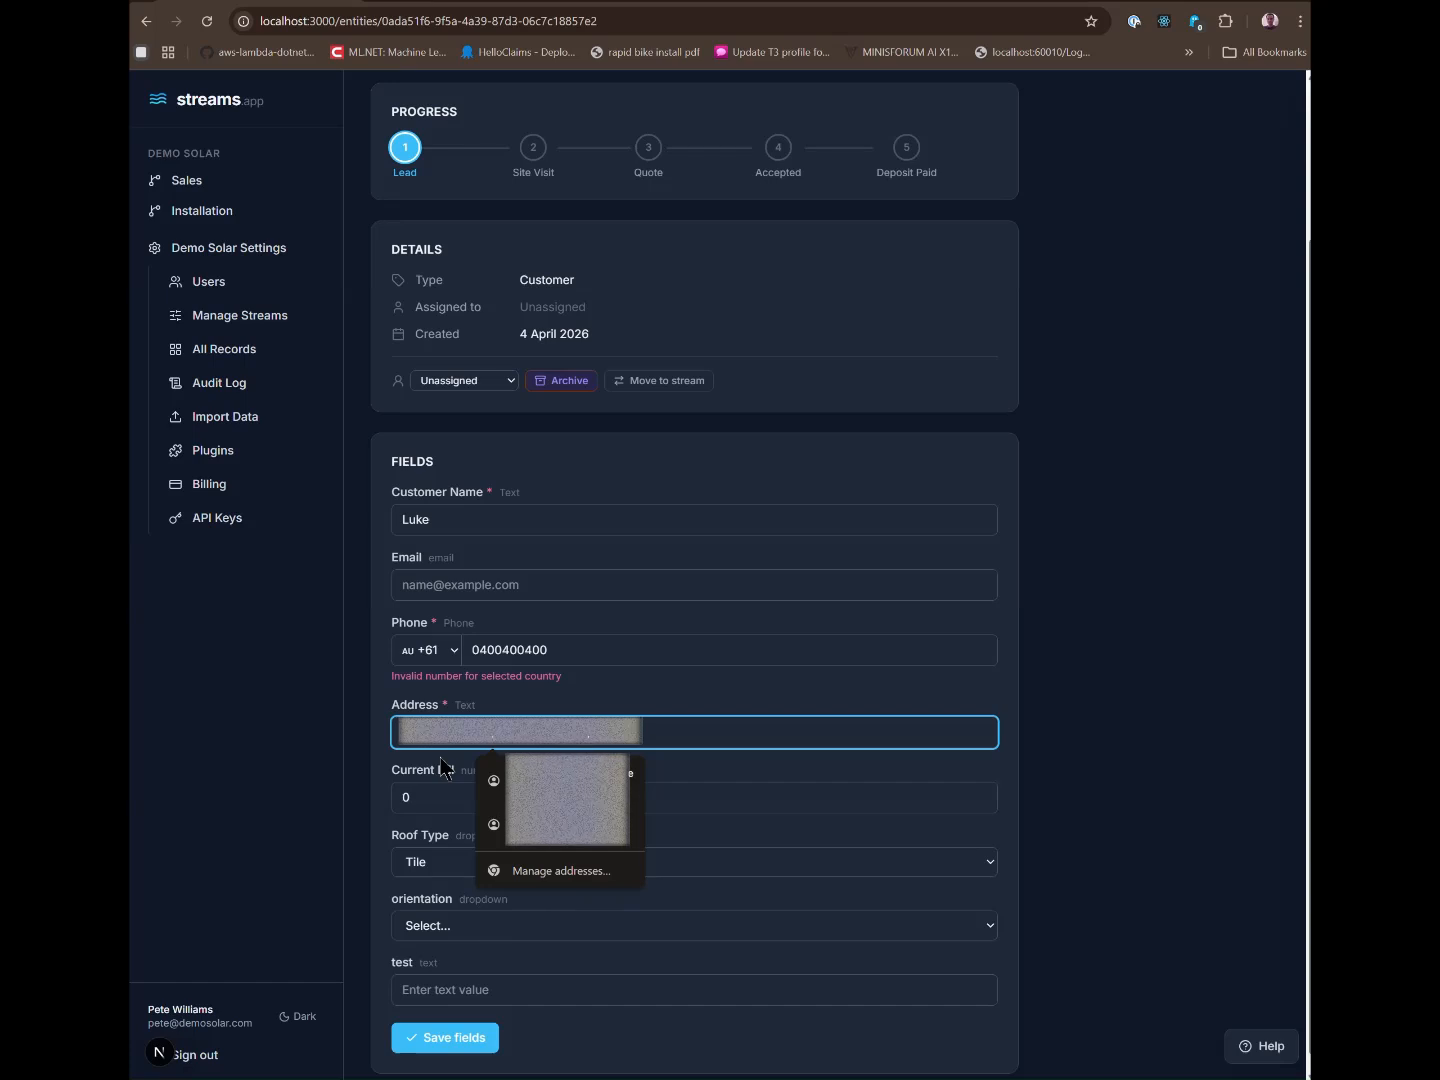
{"action": "type", "text": "1"}
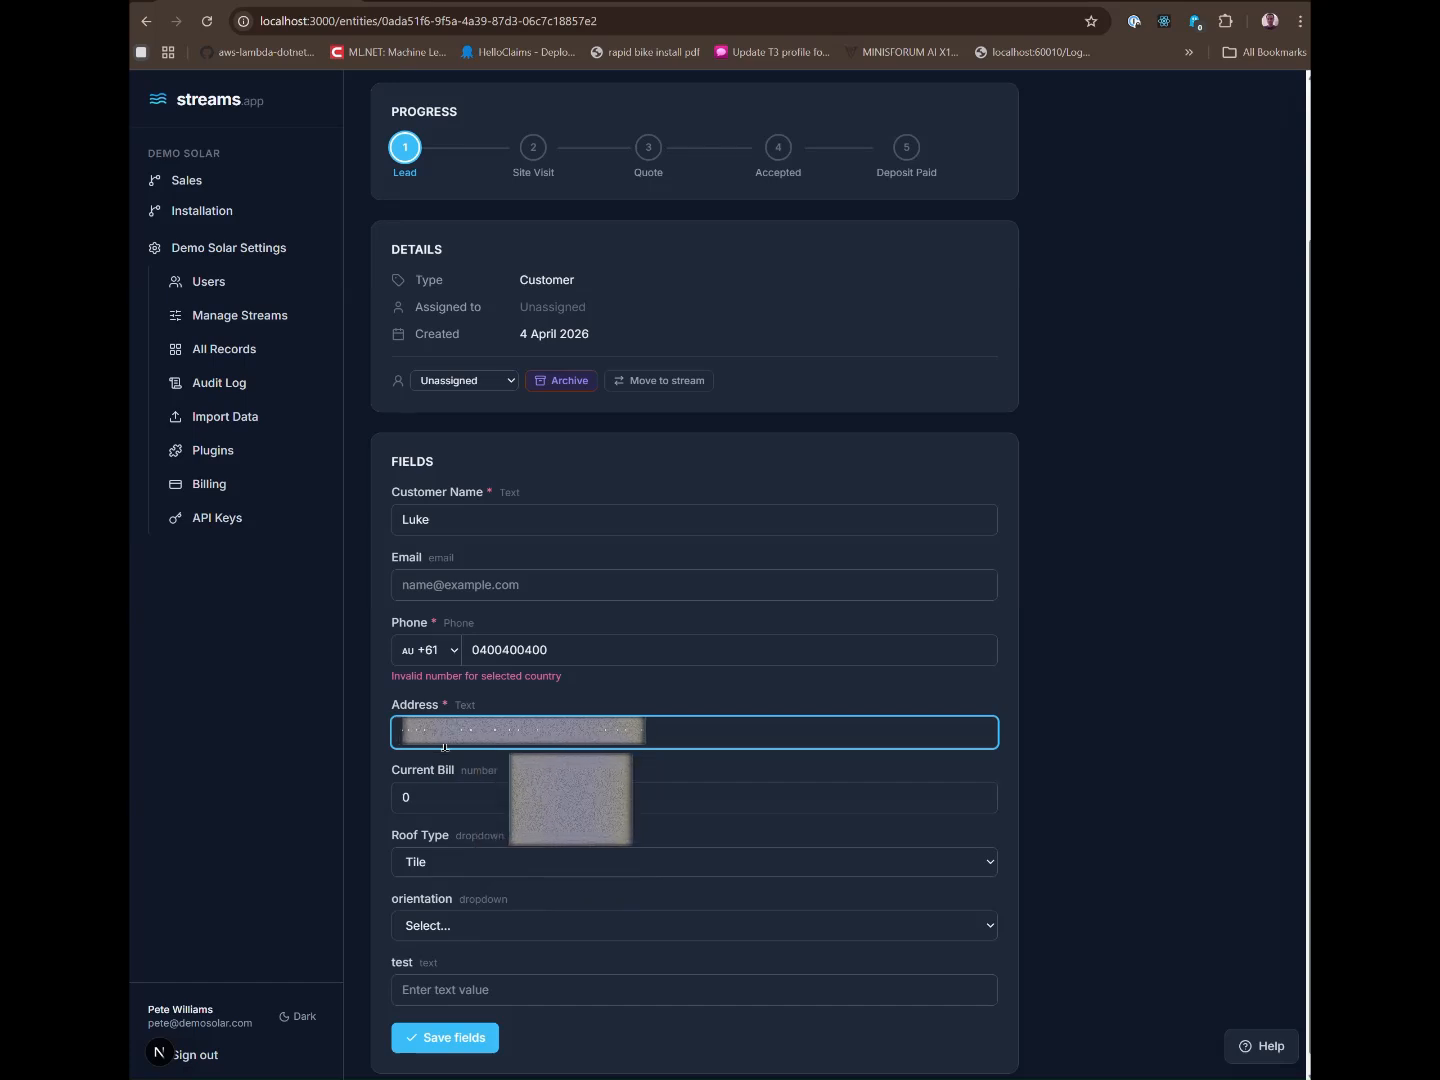
{"action": "type", "text": "est st m"}
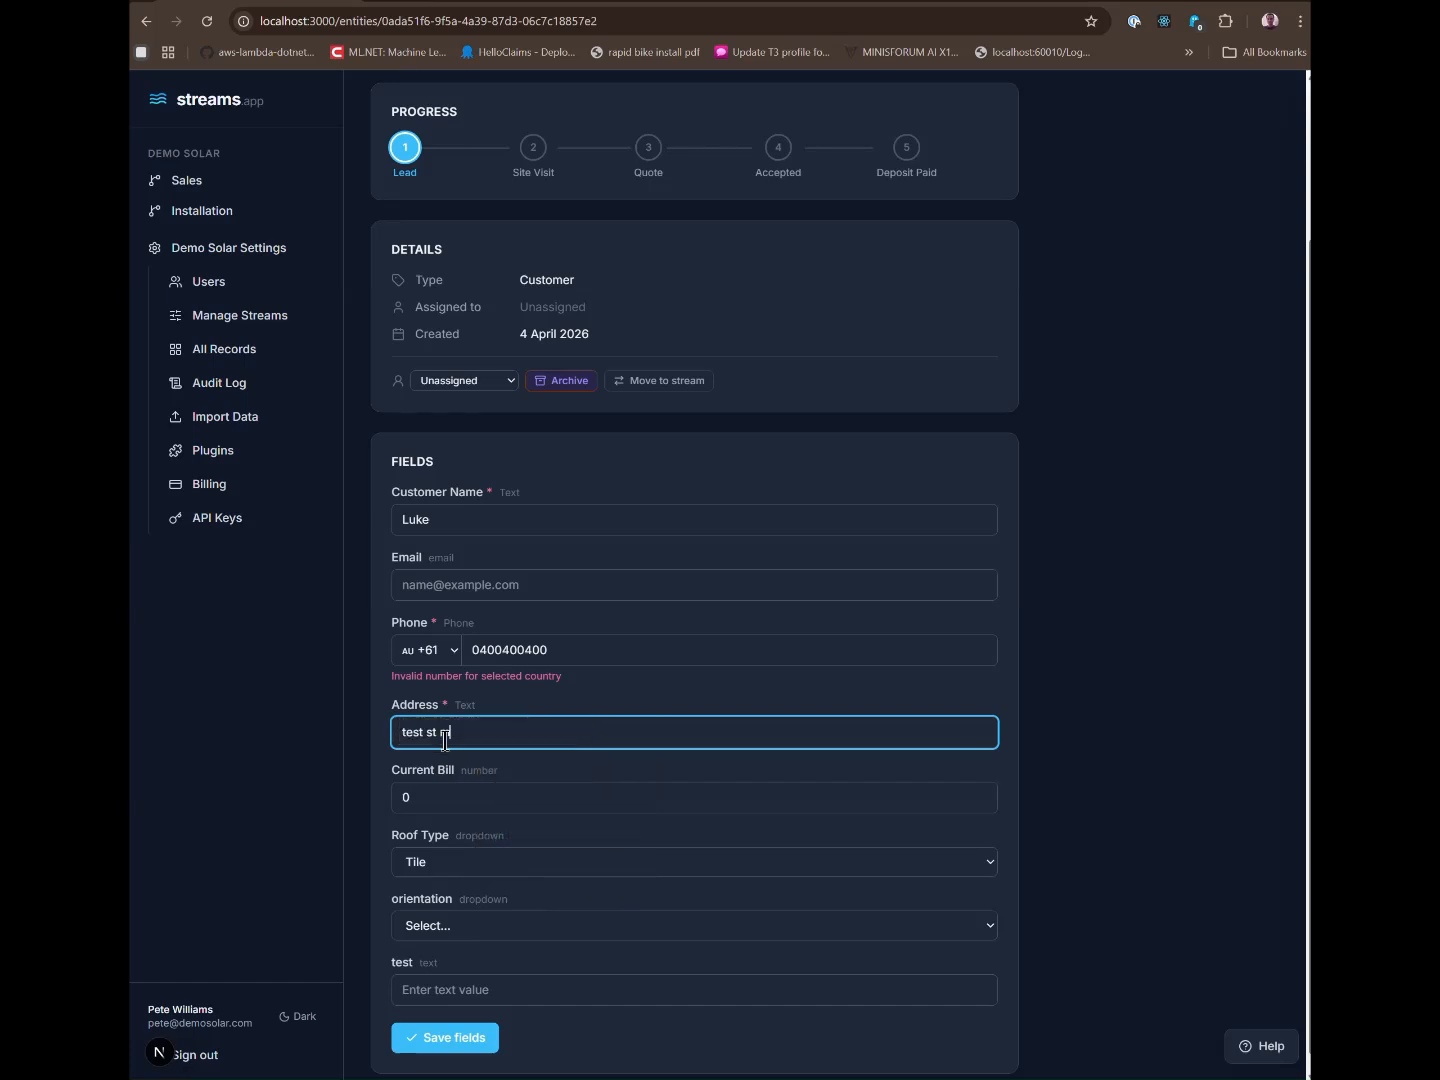
{"action": "type", "text": "aroochydore"}
{"action": "left_click", "coordinate": [1148, 592]}
{"action": "left_click", "coordinate": [393, 802]}
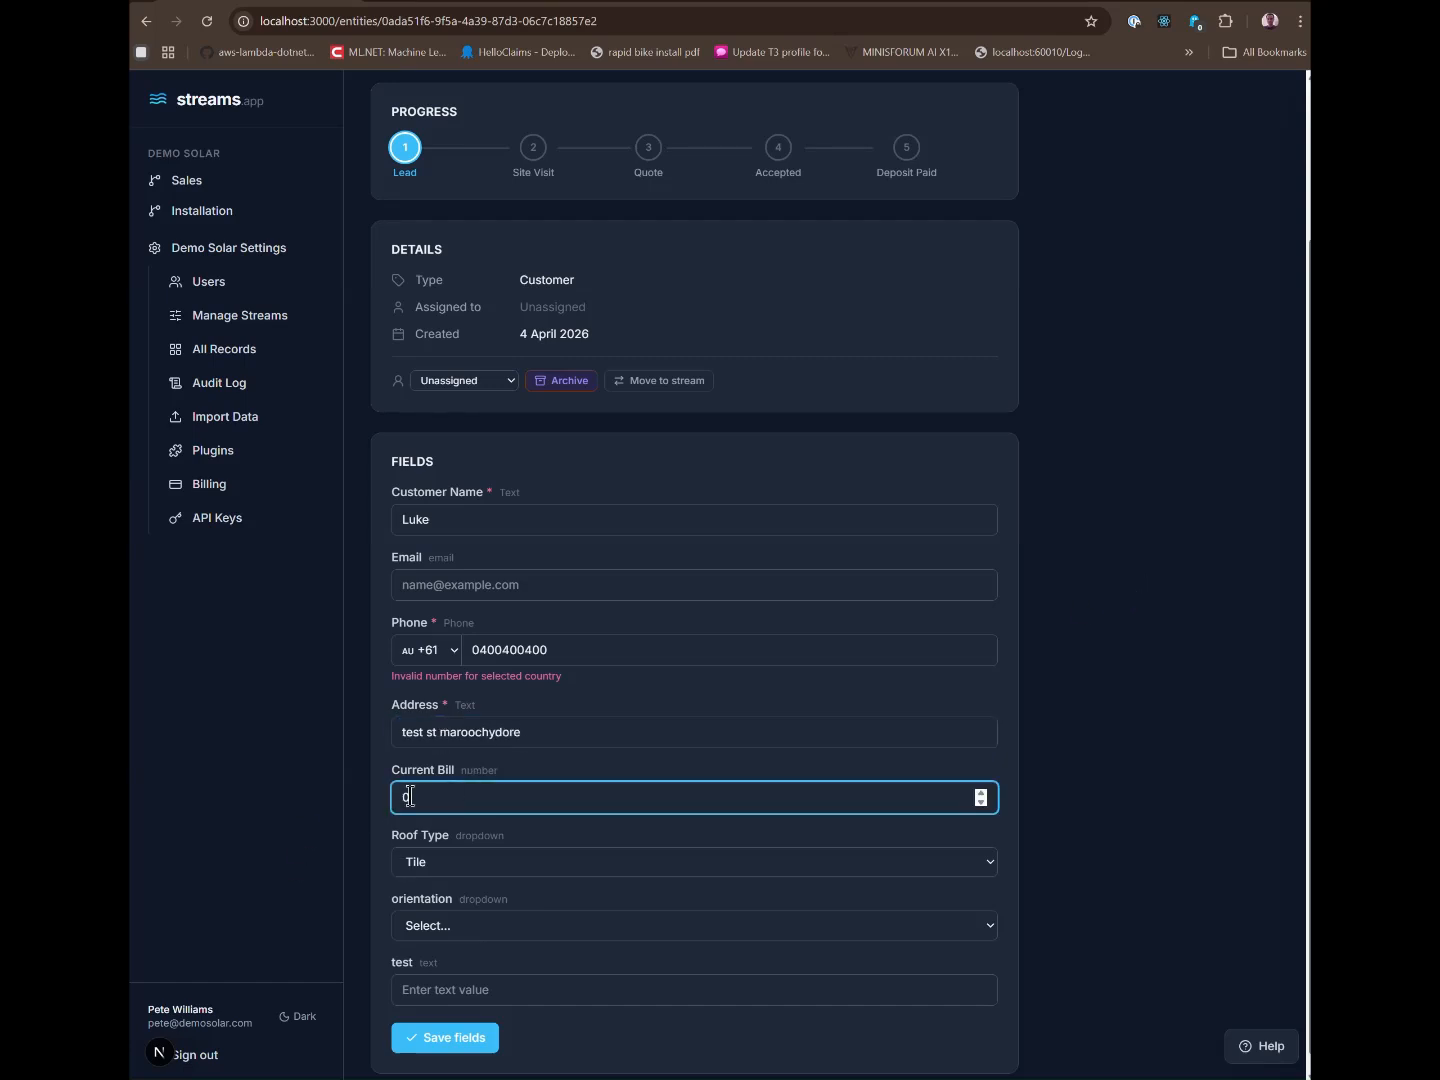
{"action": "type", "text": "250"}
{"action": "left_click", "coordinate": [1210, 805]}
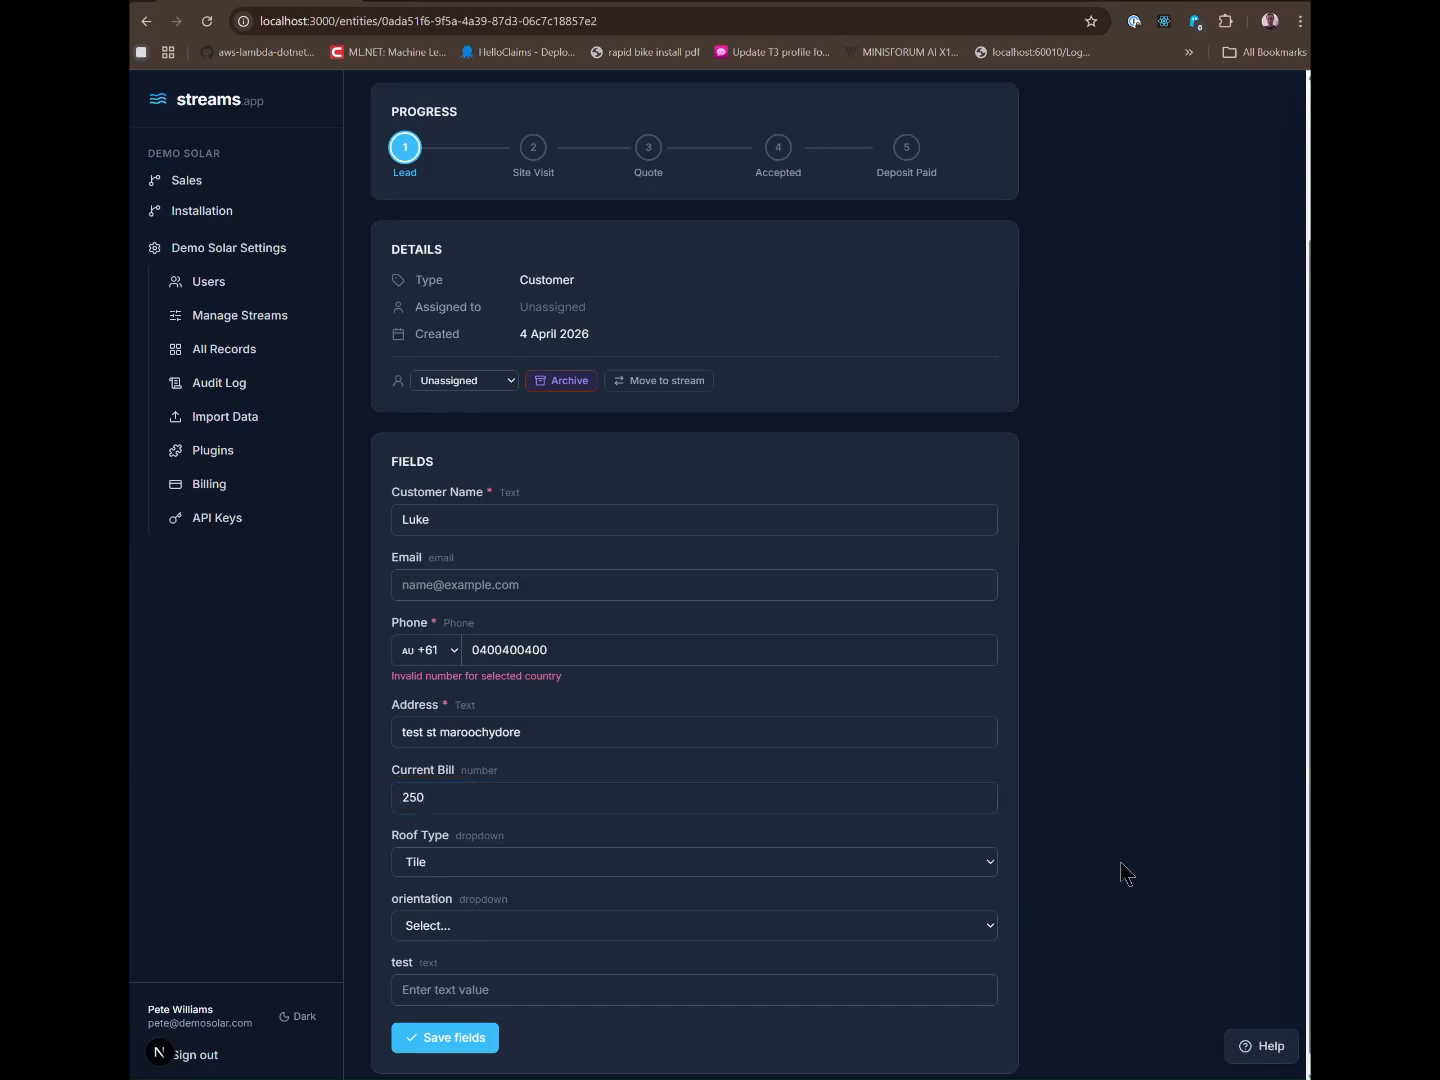
Set Roof Type to iron, orientation to North and the test field to "test", and save the fields
{"action": "left_click", "coordinate": [444, 852]}
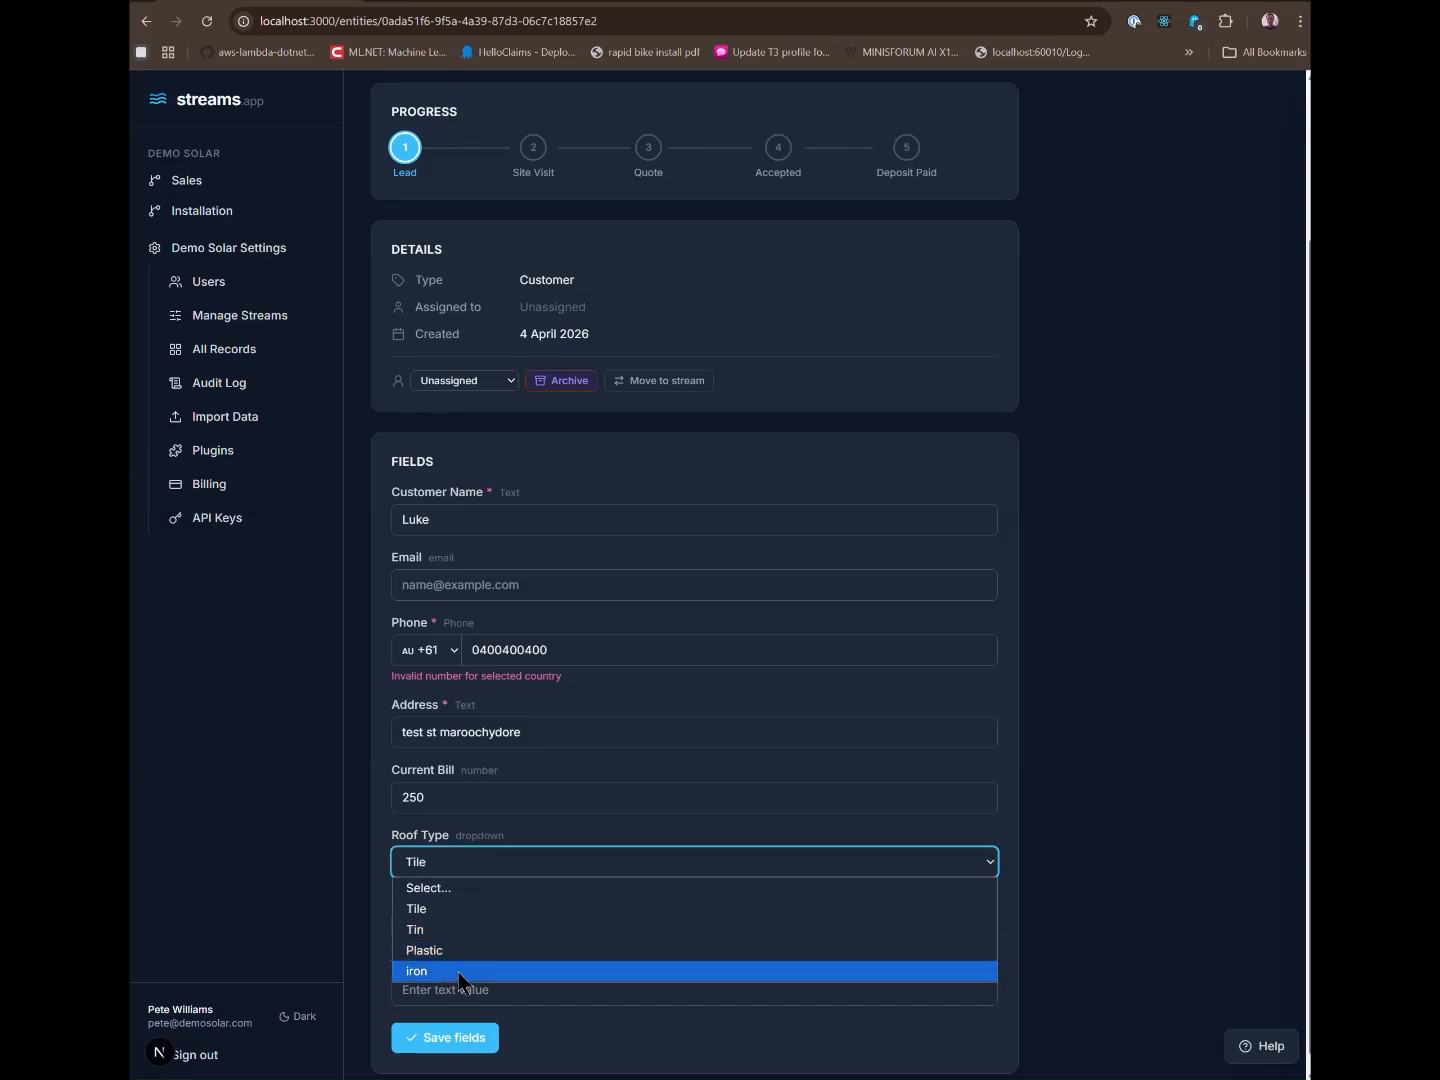
{"action": "left_click", "coordinate": [457, 971]}
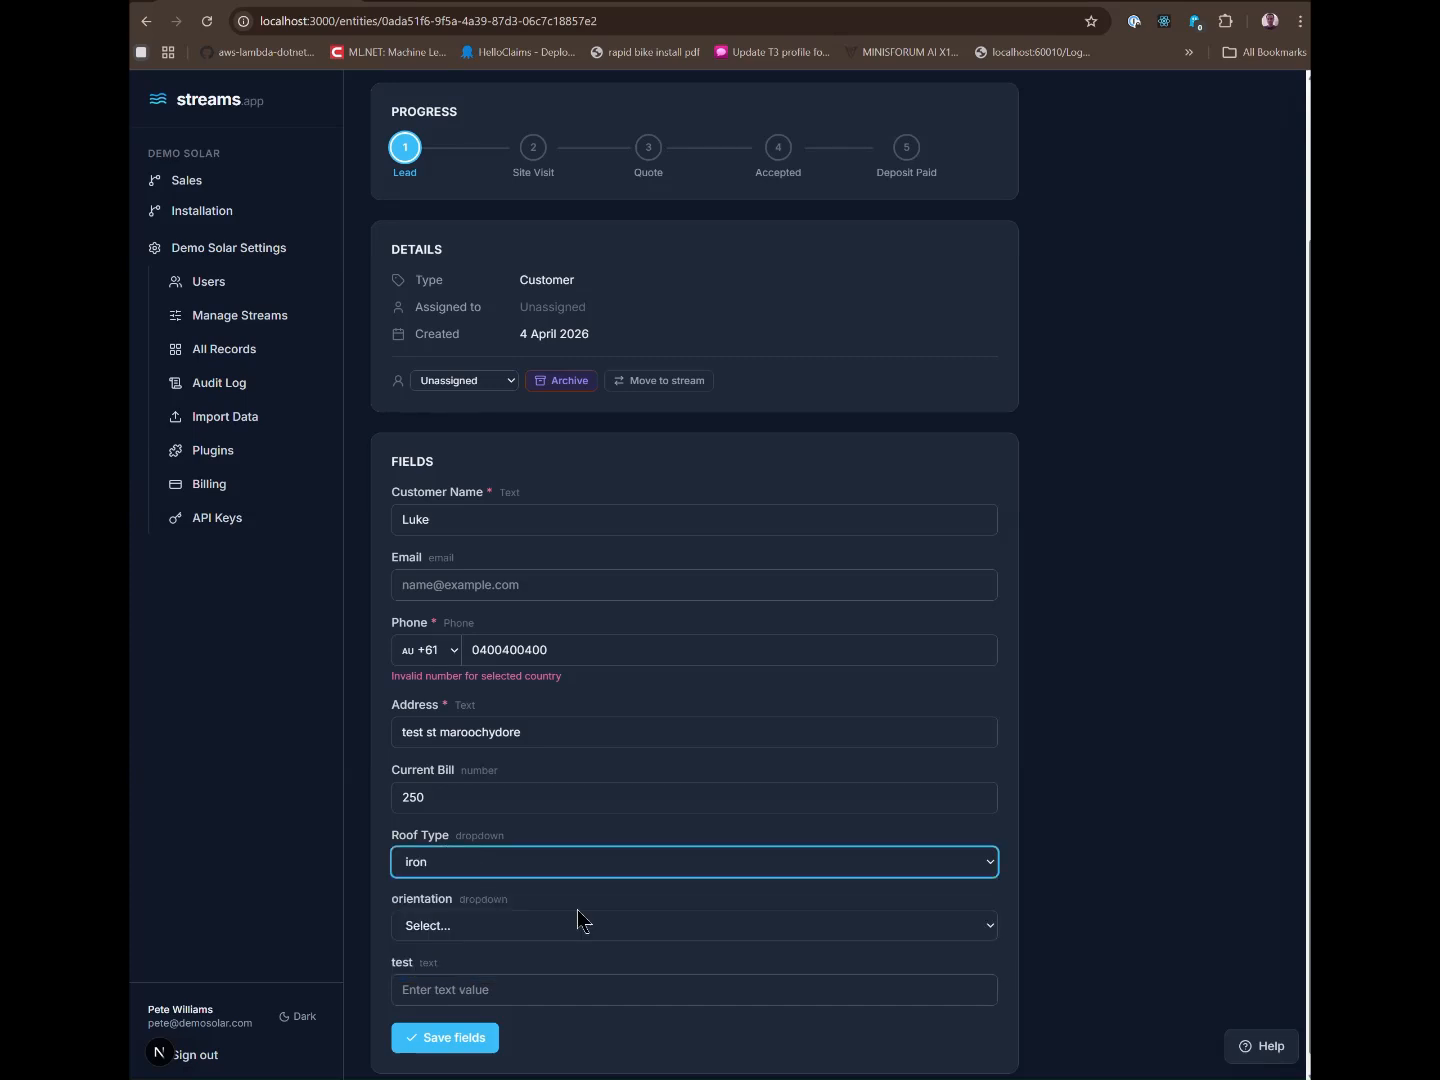
{"action": "left_click", "coordinate": [514, 926]}
{"action": "left_click", "coordinate": [494, 972]}
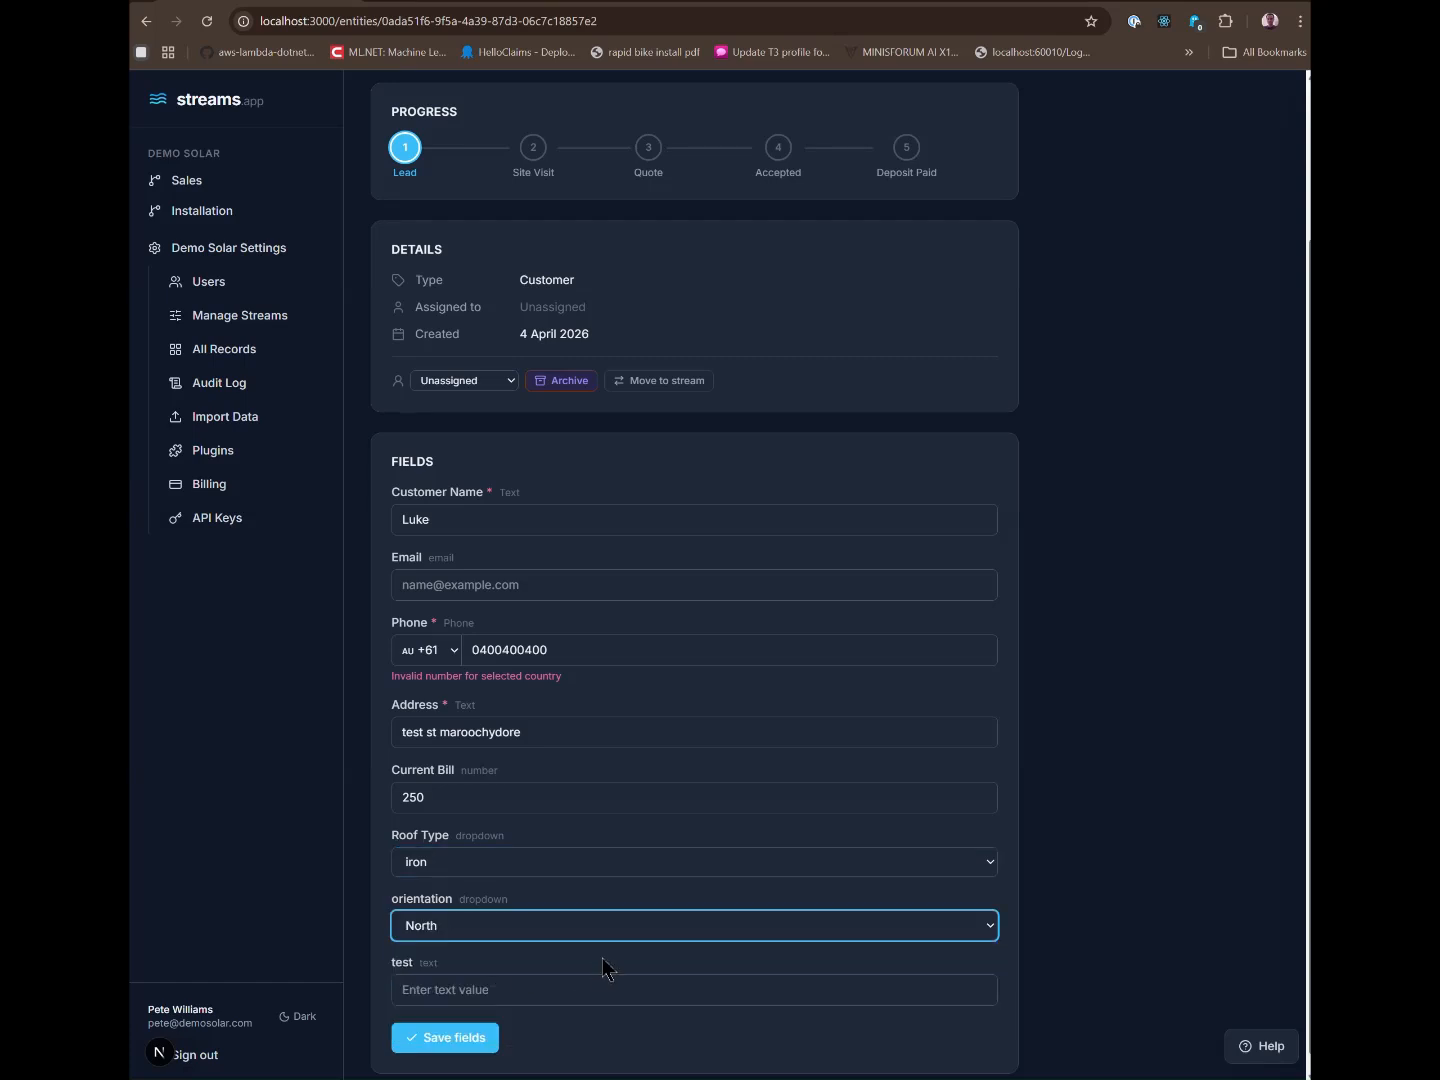
{"action": "left_click", "coordinate": [407, 985]}
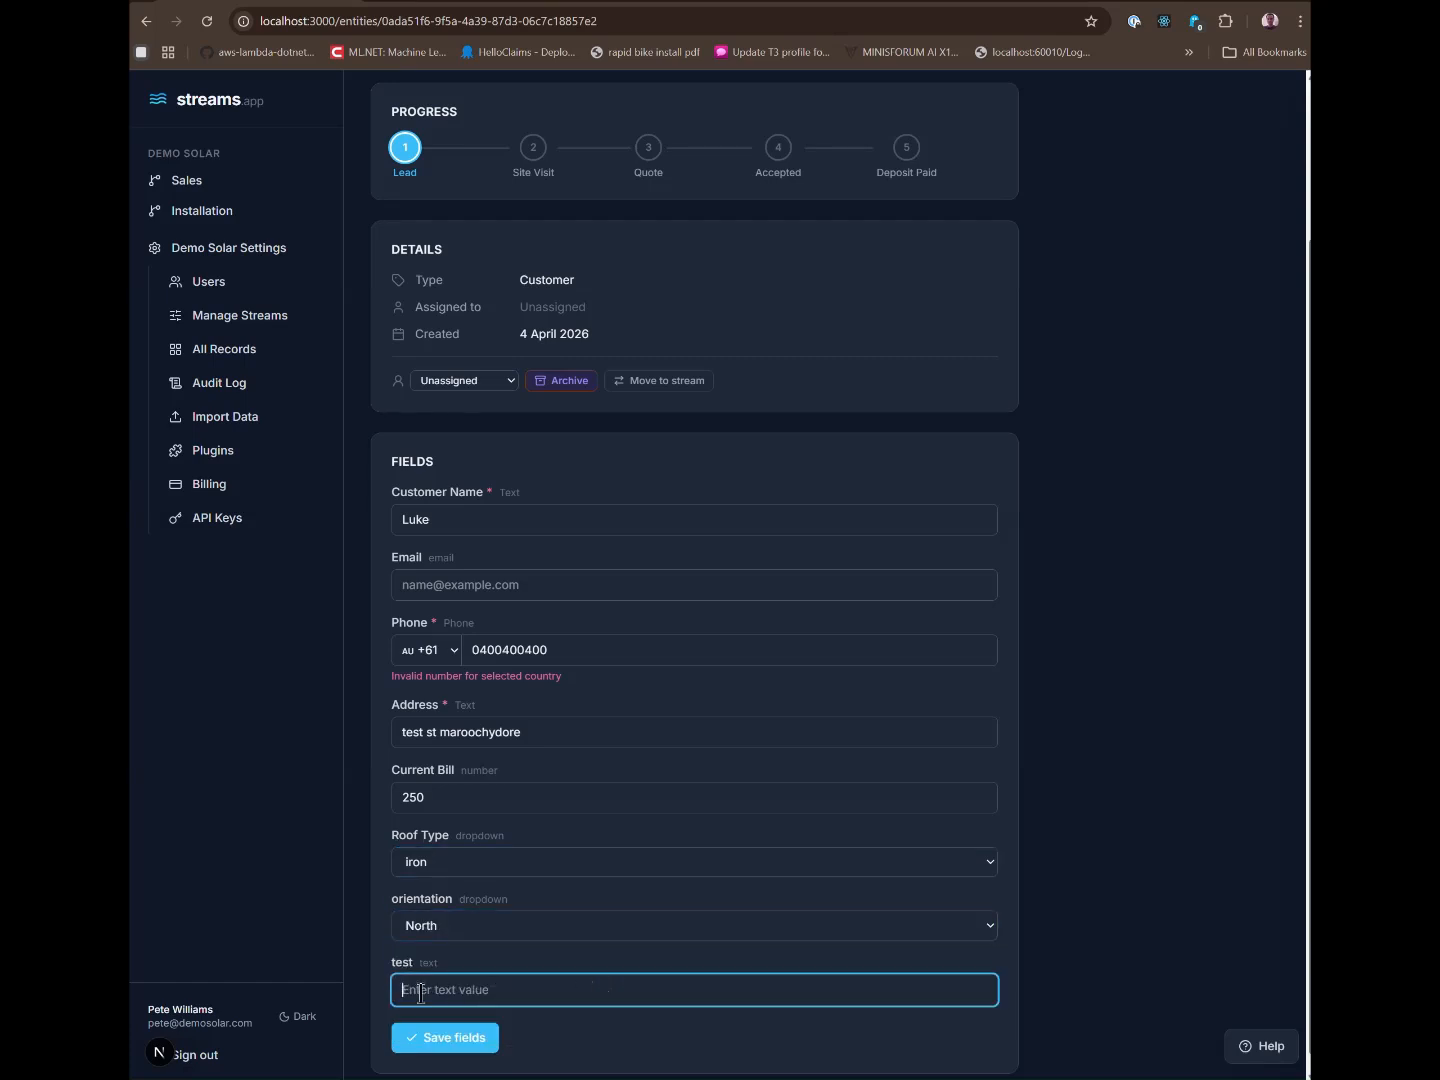
{"action": "type", "text": "test"}
{"action": "left_click", "coordinate": [446, 1040]}
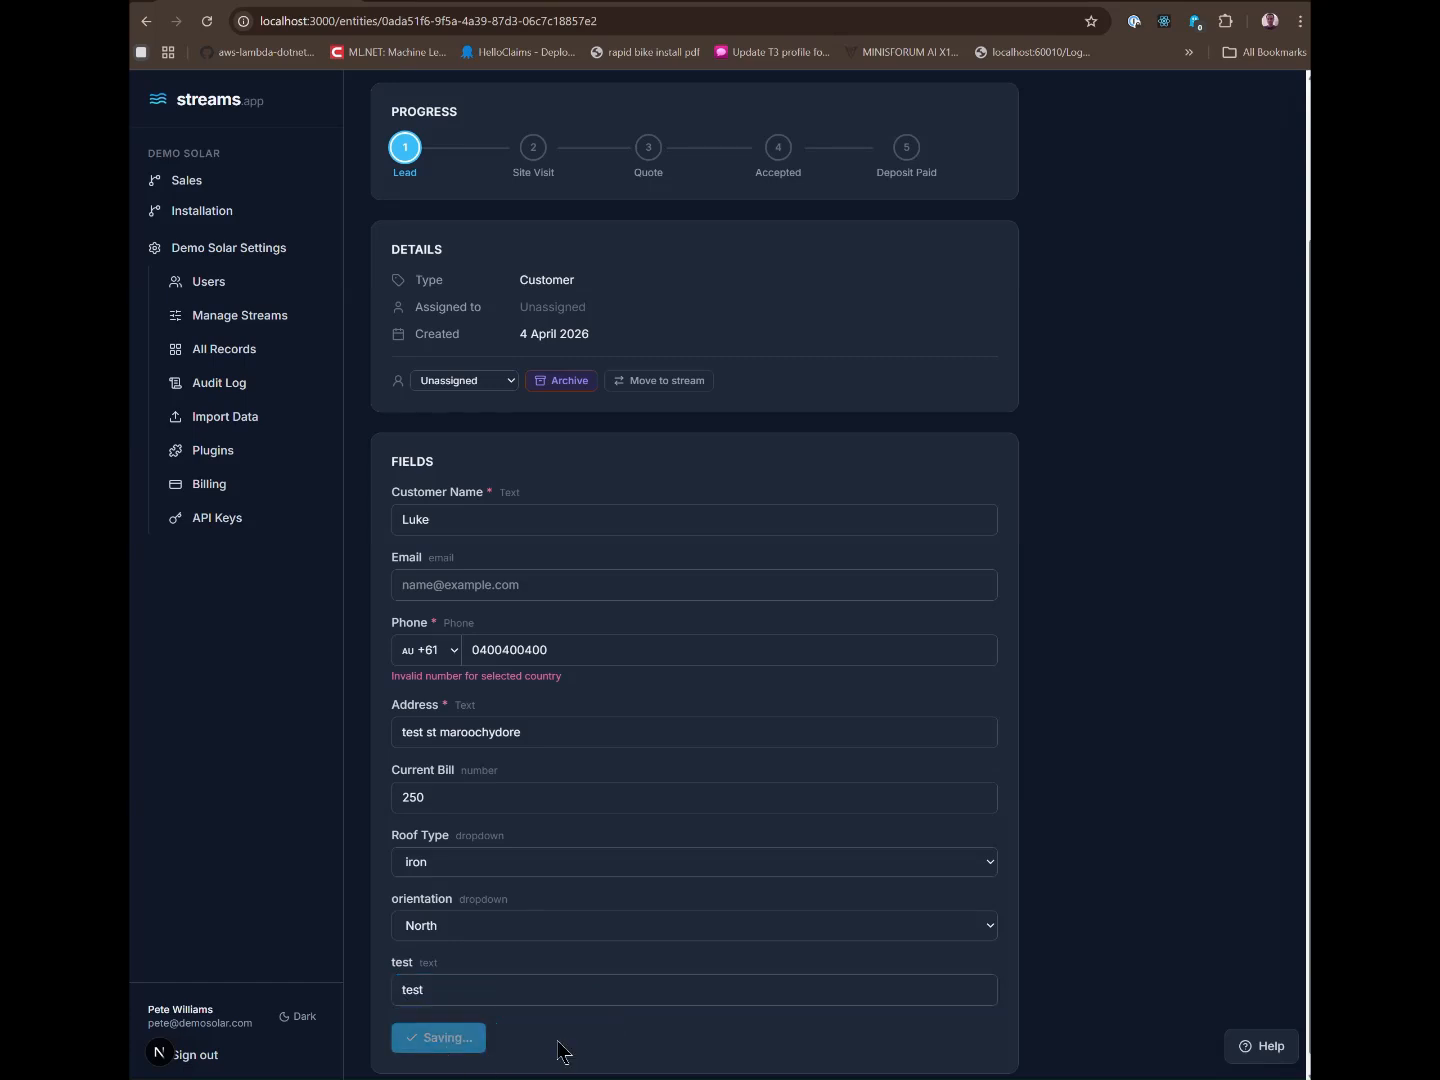
Remove the leading zero from the customer's phone number and save the fields again
{"action": "left_click", "coordinate": [484, 653]}
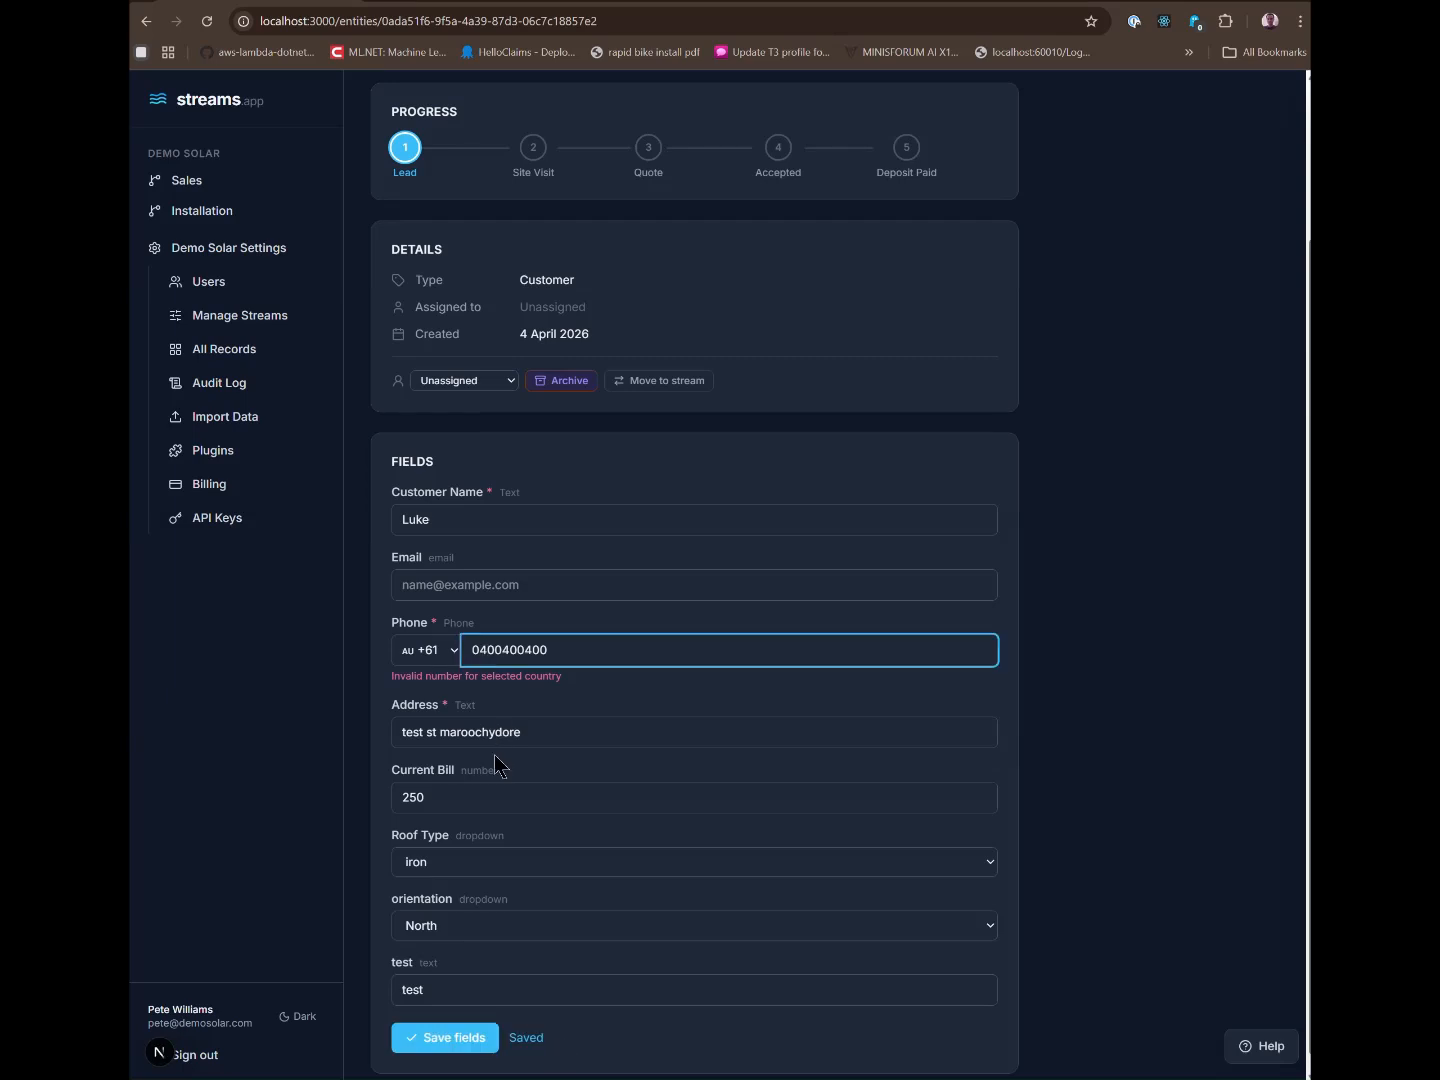
{"action": "key", "text": "BackSpace"}
{"action": "left_click", "coordinate": [467, 1021]}
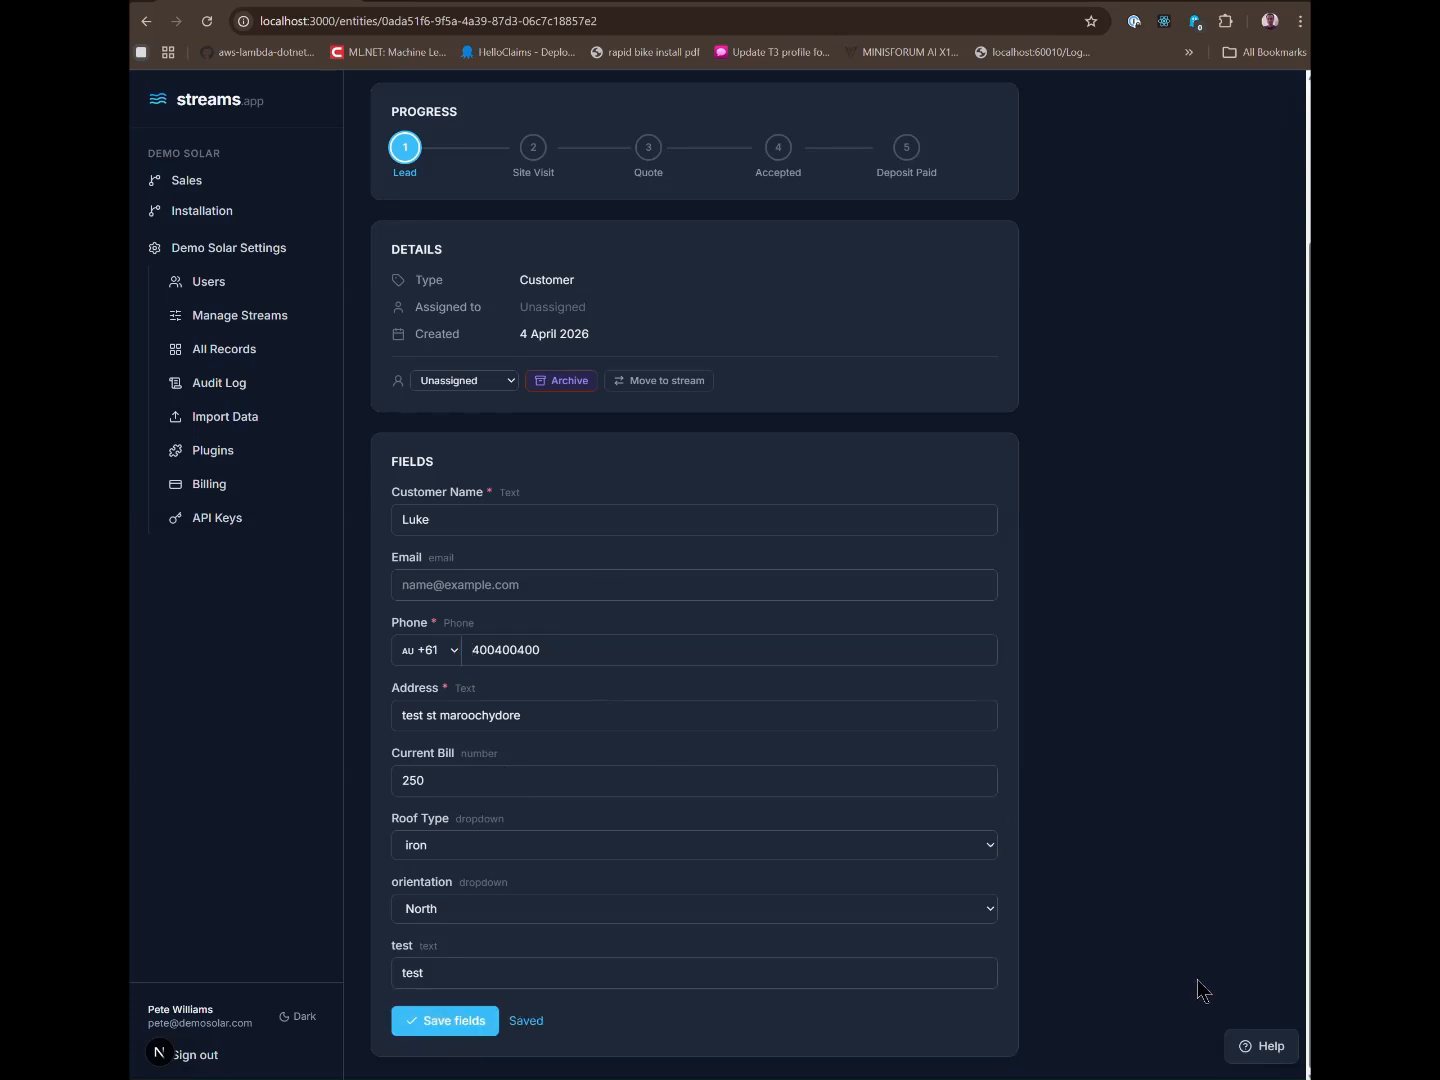
Check the Record Detail help guide and ask the AI assistant "how do i use the lead step"
{"action": "left_click", "coordinate": [1256, 1050]}
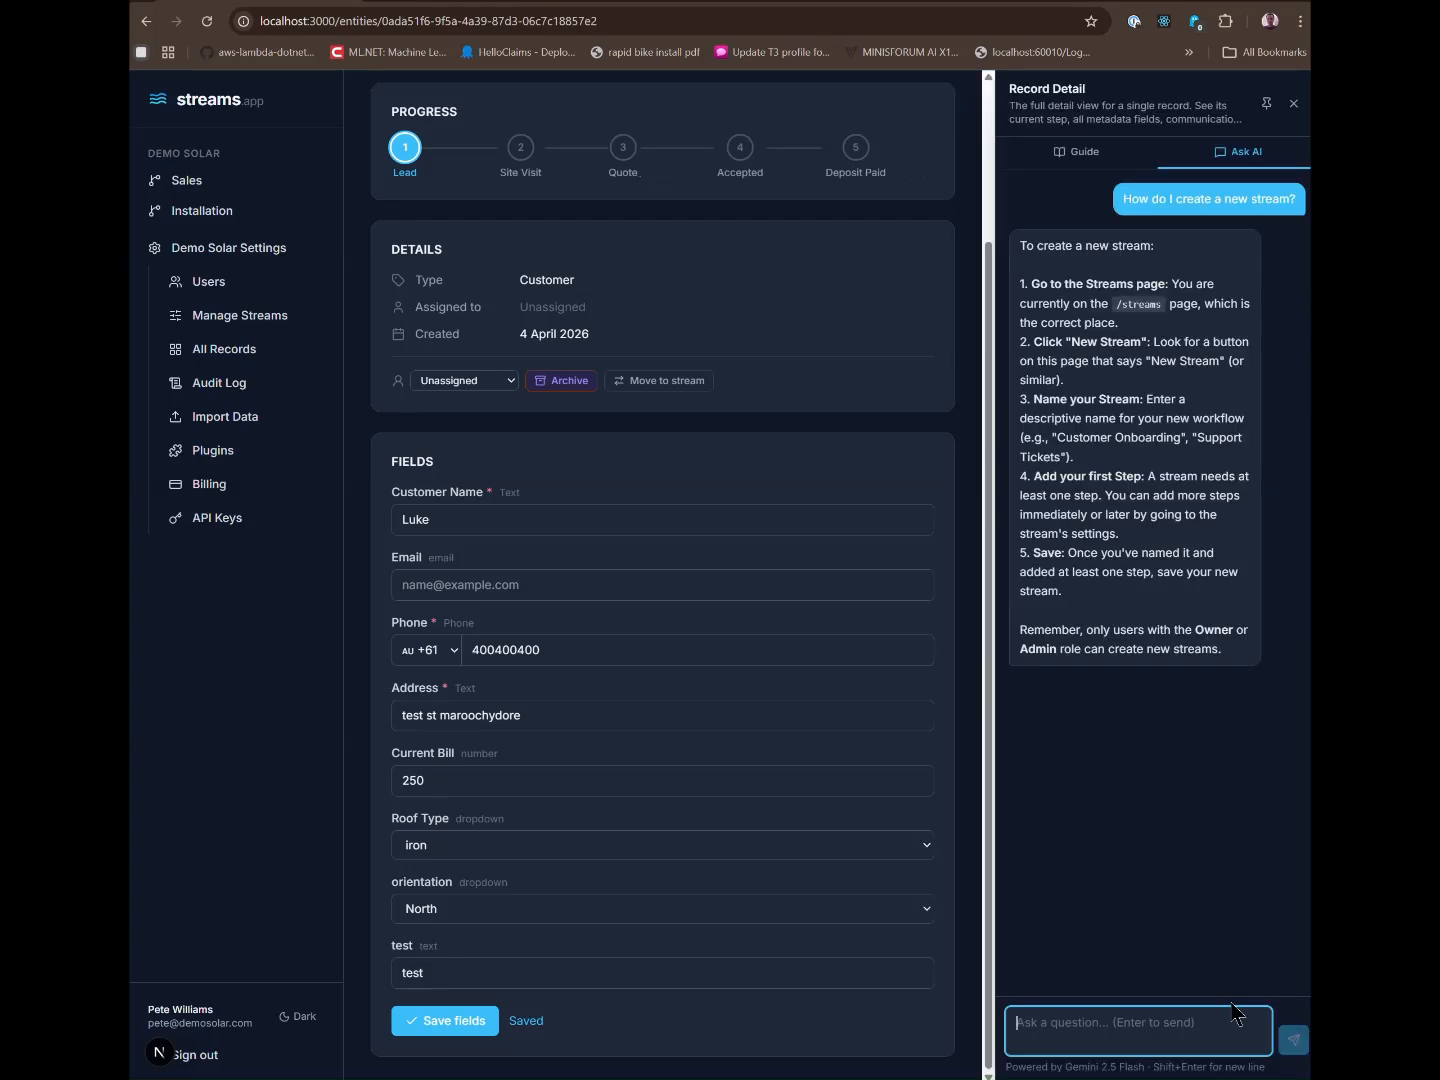
{"action": "left_click", "coordinate": [1086, 154]}
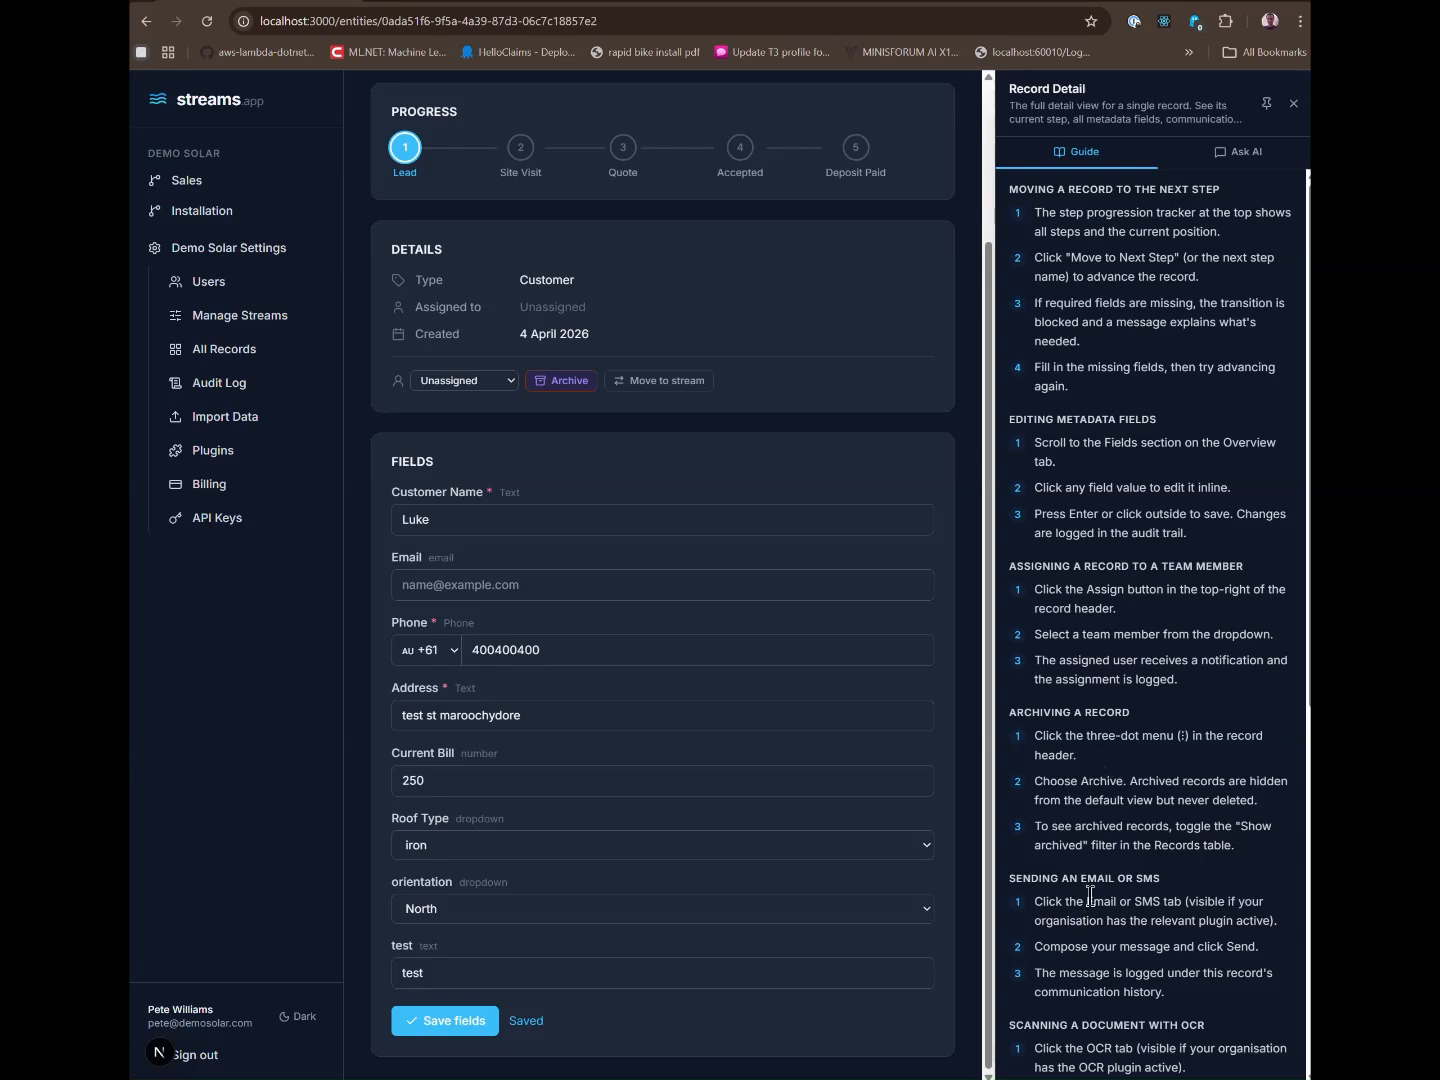
{"action": "left_click", "coordinate": [1242, 157]}
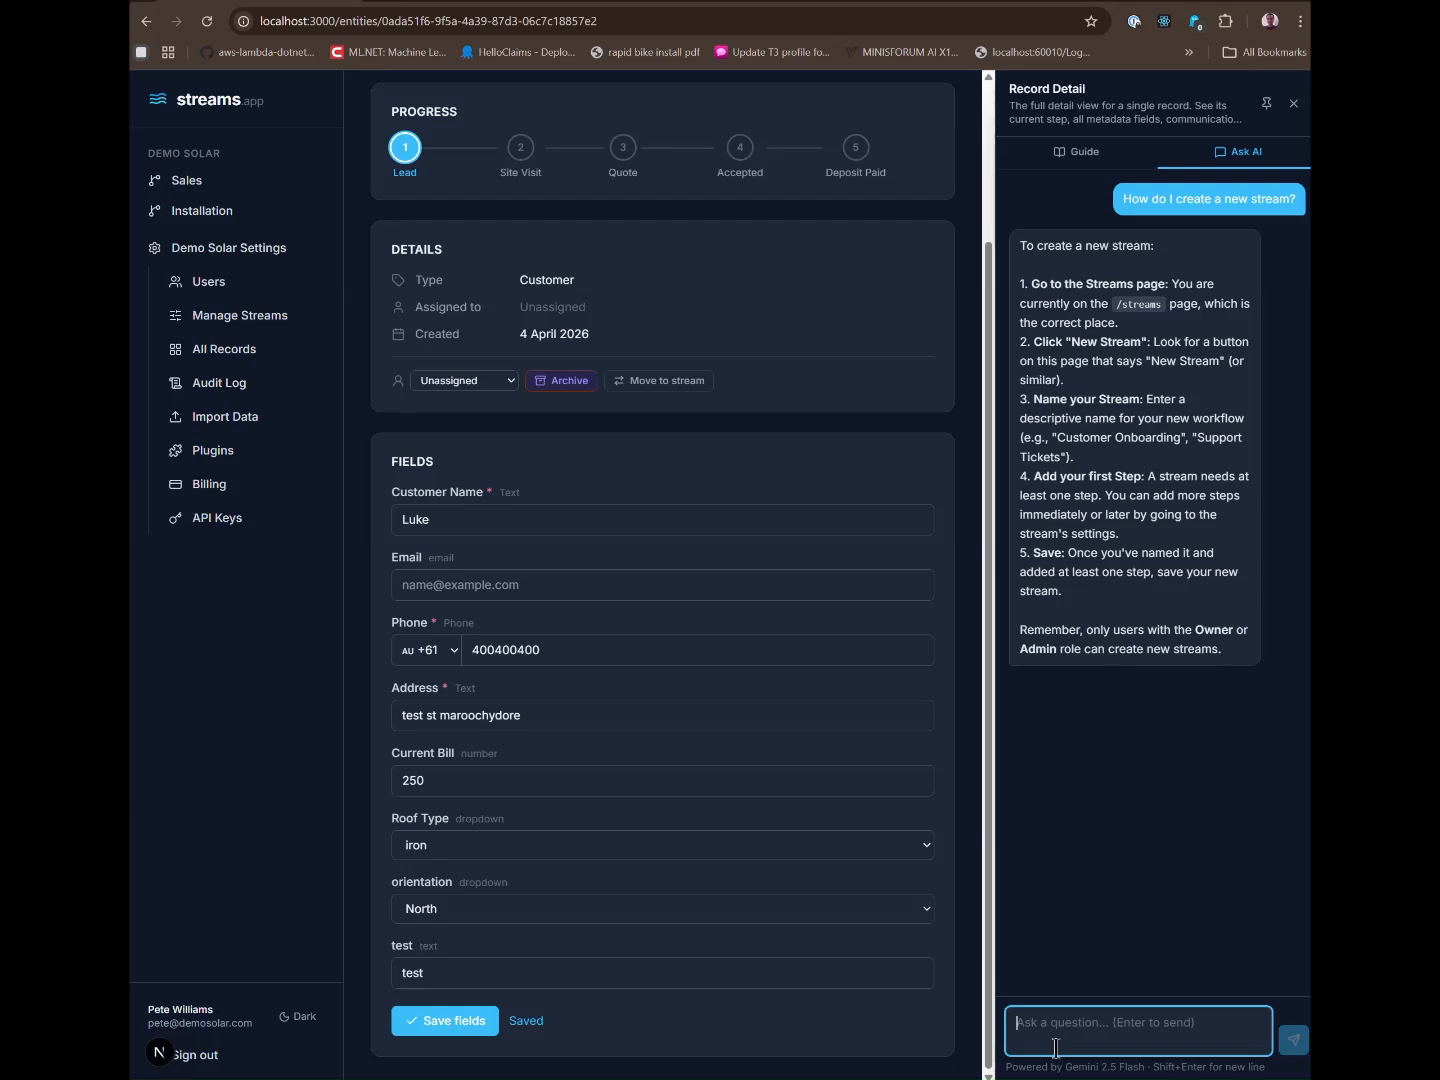
{"action": "type", "text": "how do i"}
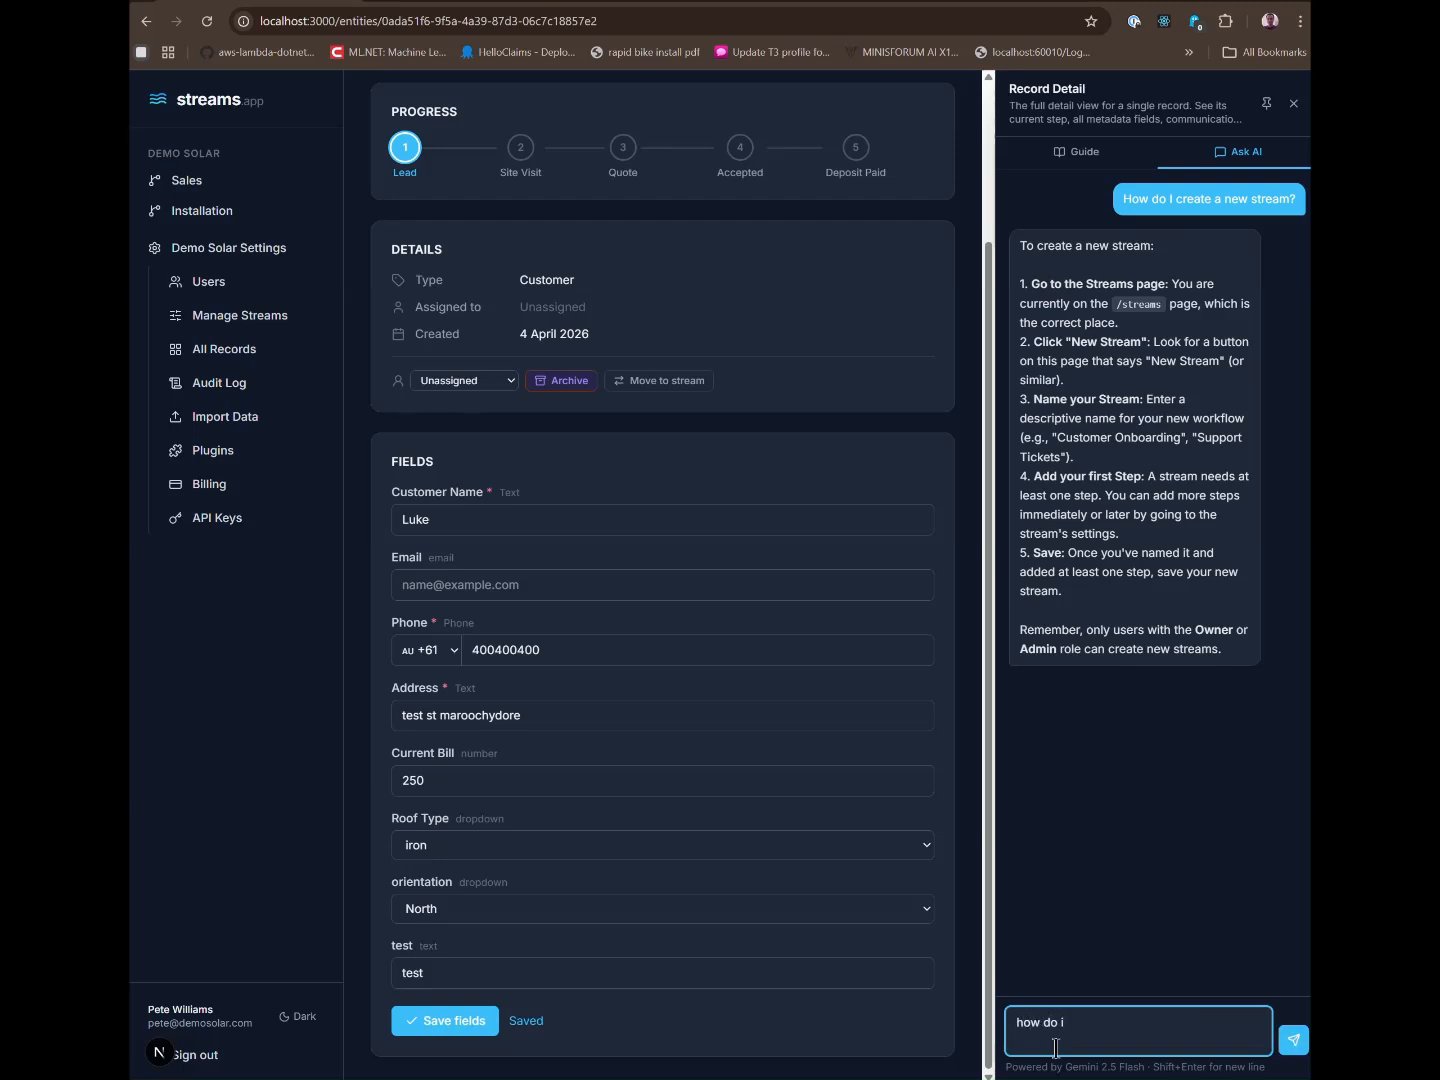
{"action": "type", "text": " use the lead step"}
{"action": "key", "text": "Return"}
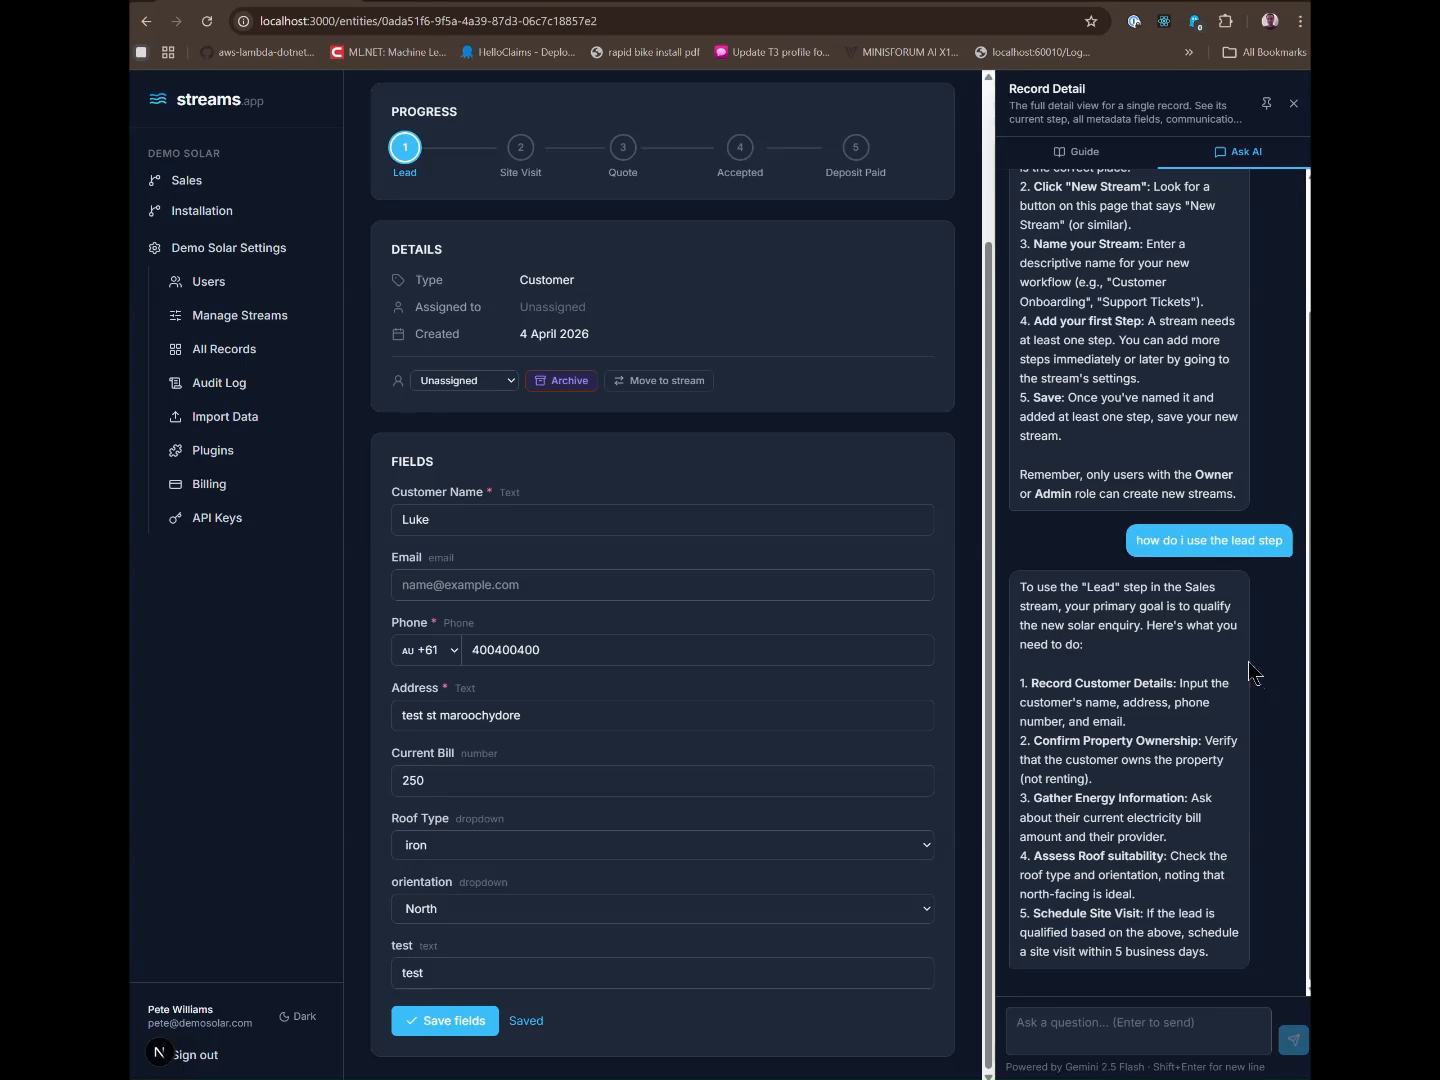
{"action": "left_click", "coordinate": [1292, 104]}
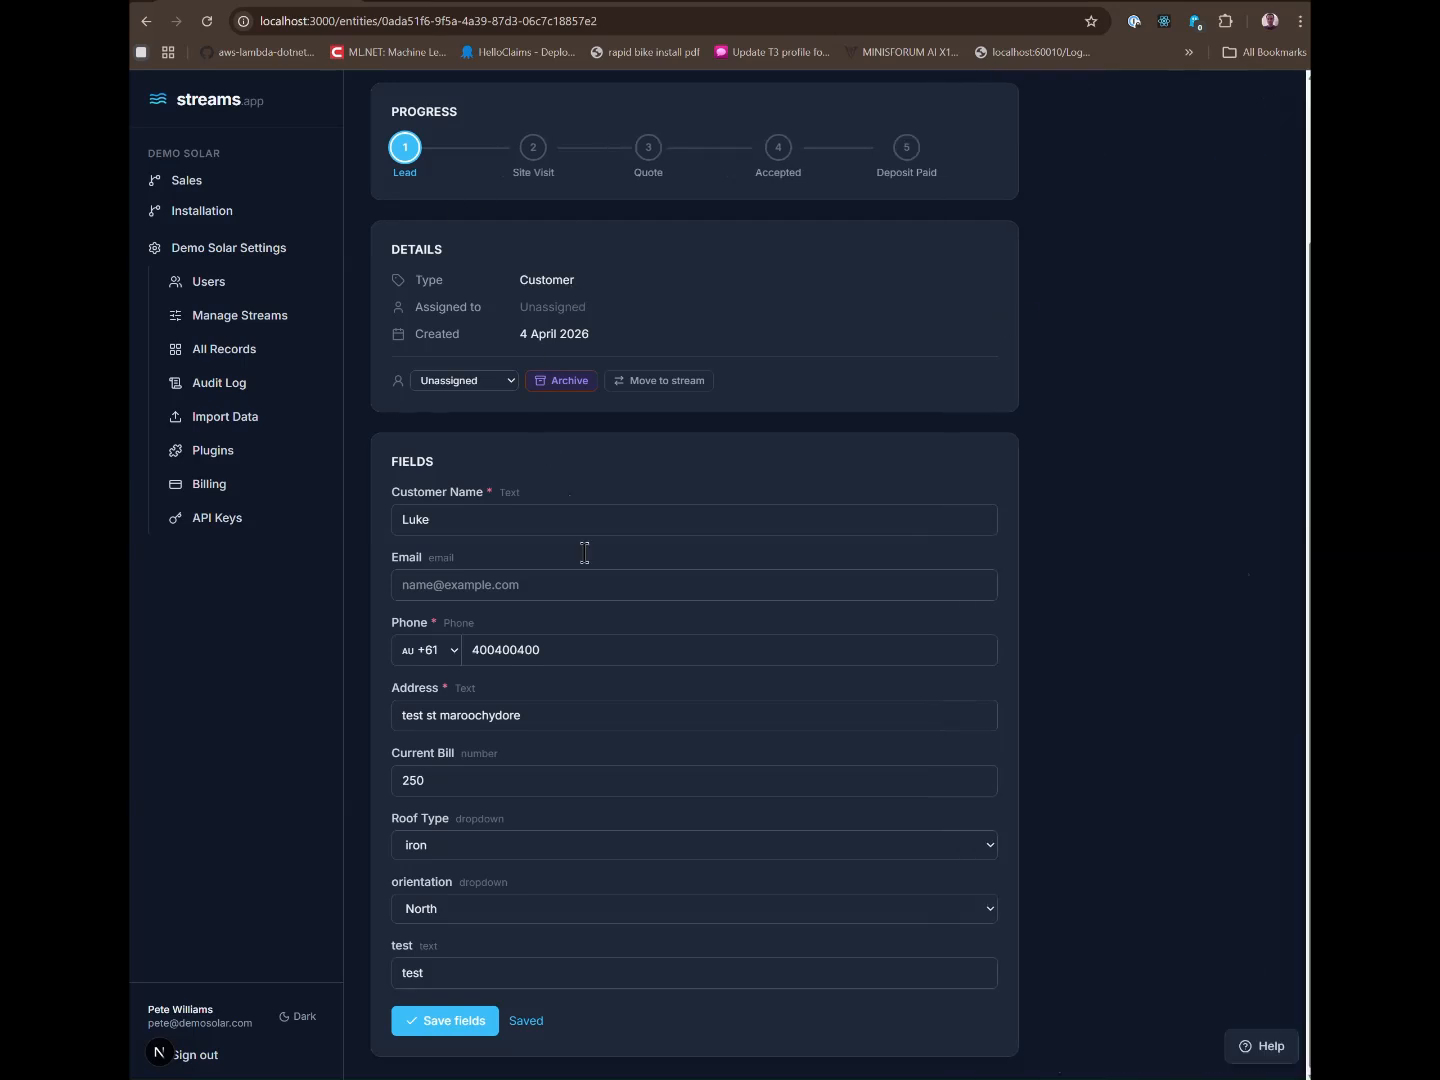
Advance the record through Site Visit to Quote, try moving it to Accepted, and return it to Site Visit
{"action": "left_click", "coordinate": [534, 150]}
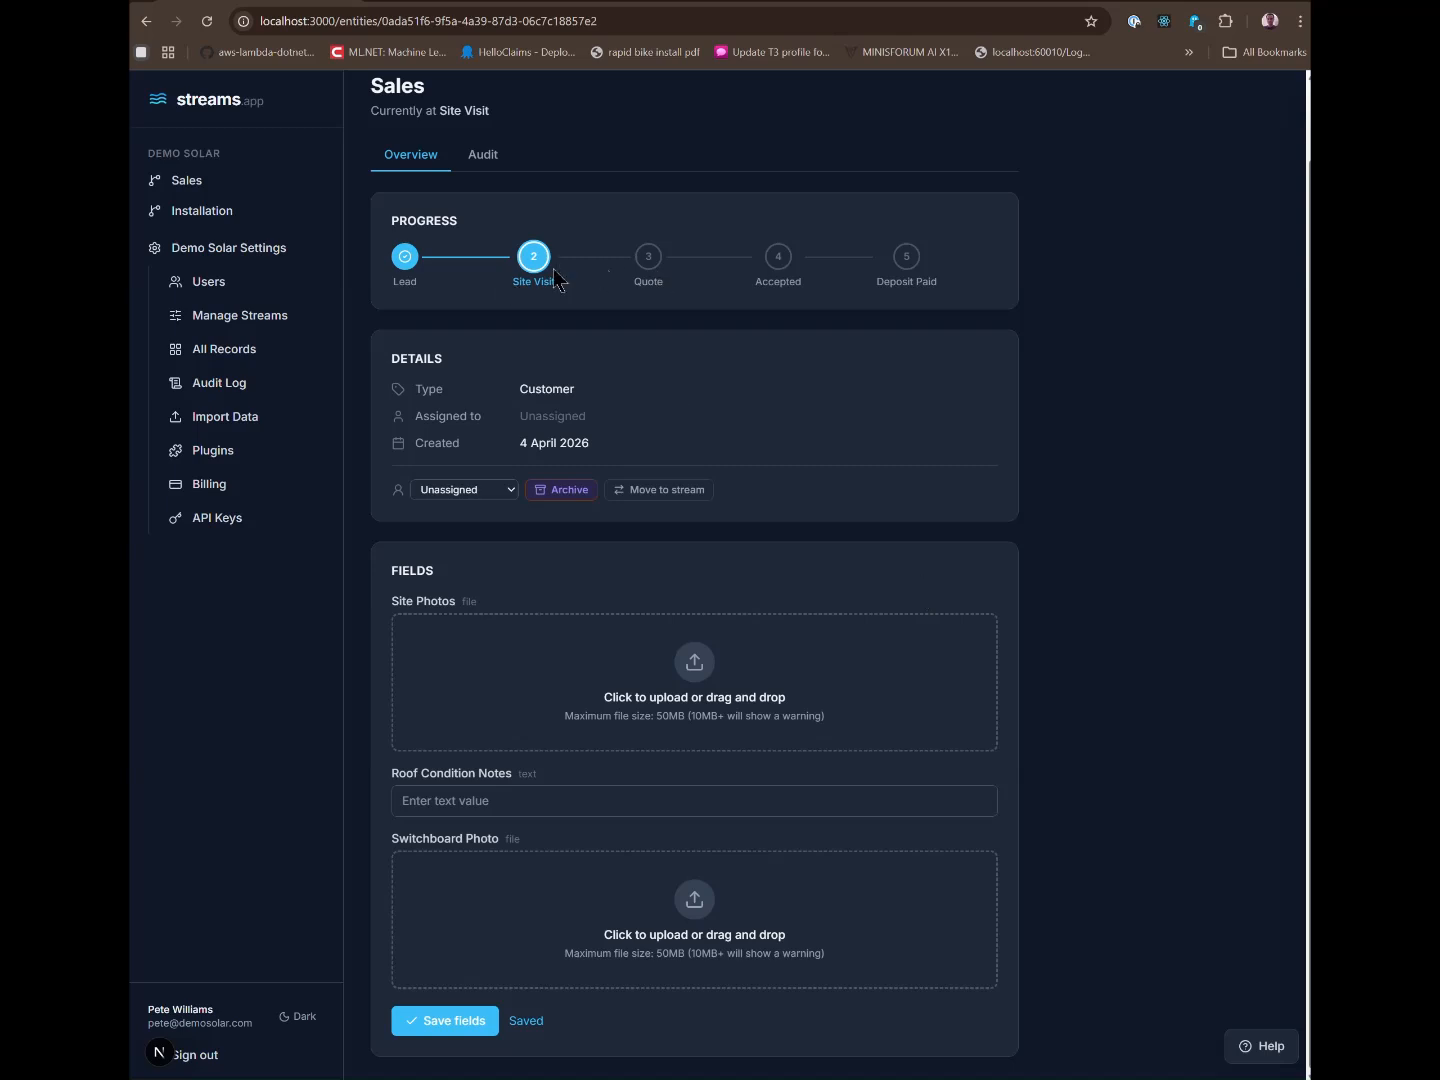
{"action": "left_click", "coordinate": [653, 260]}
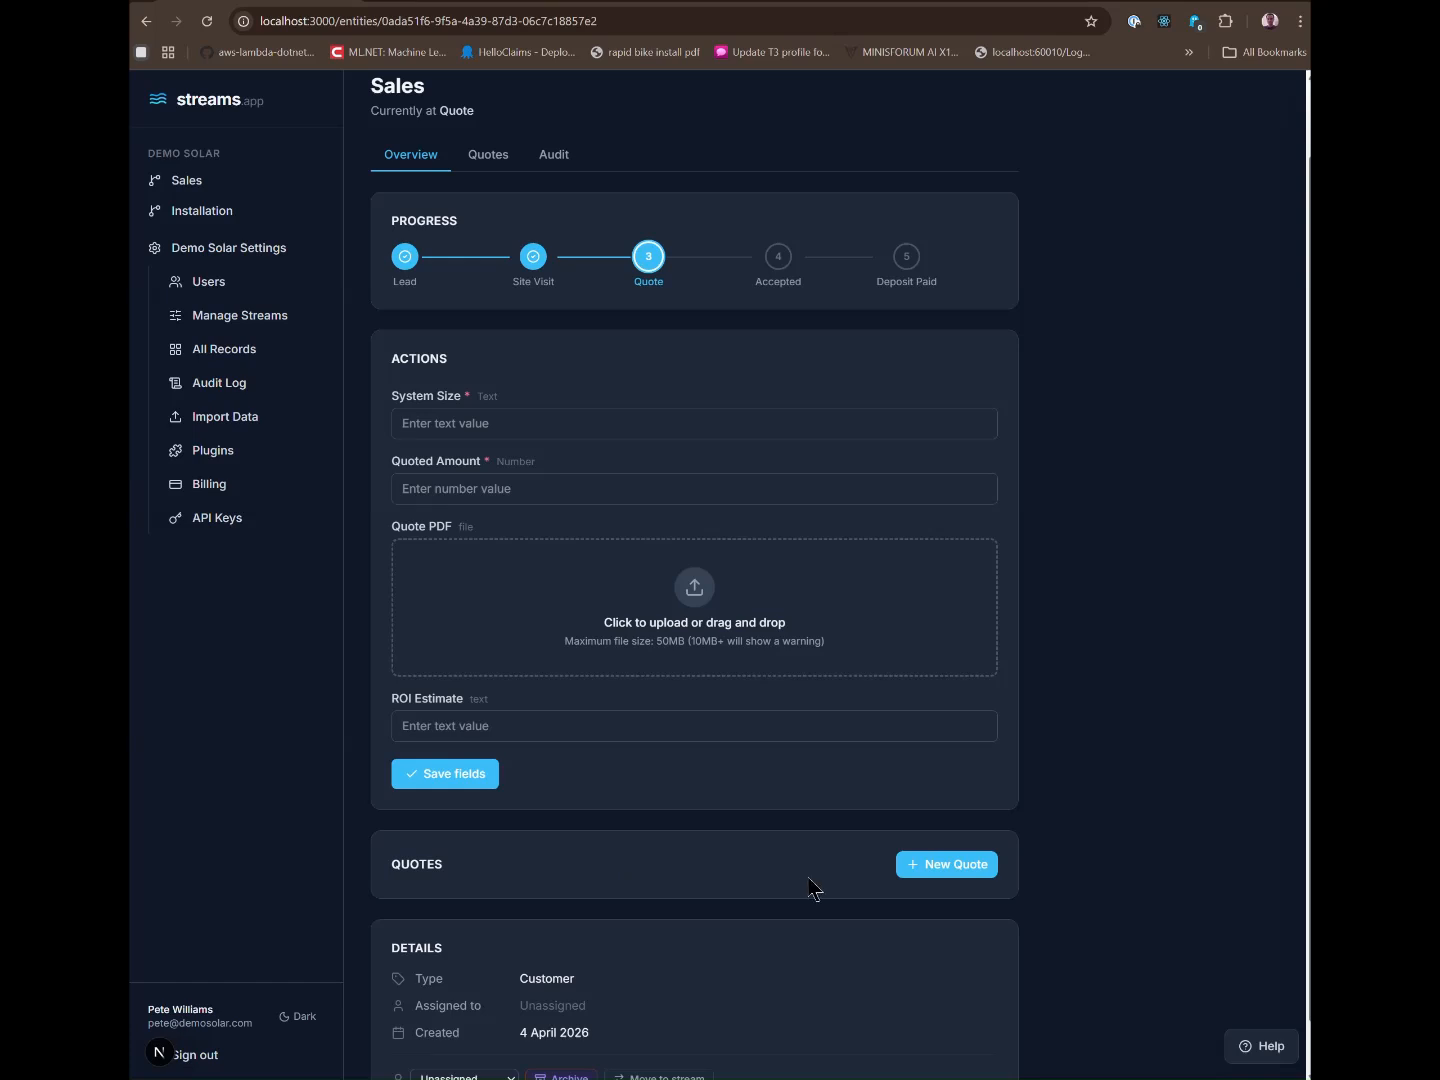
{"action": "left_click", "coordinate": [776, 262]}
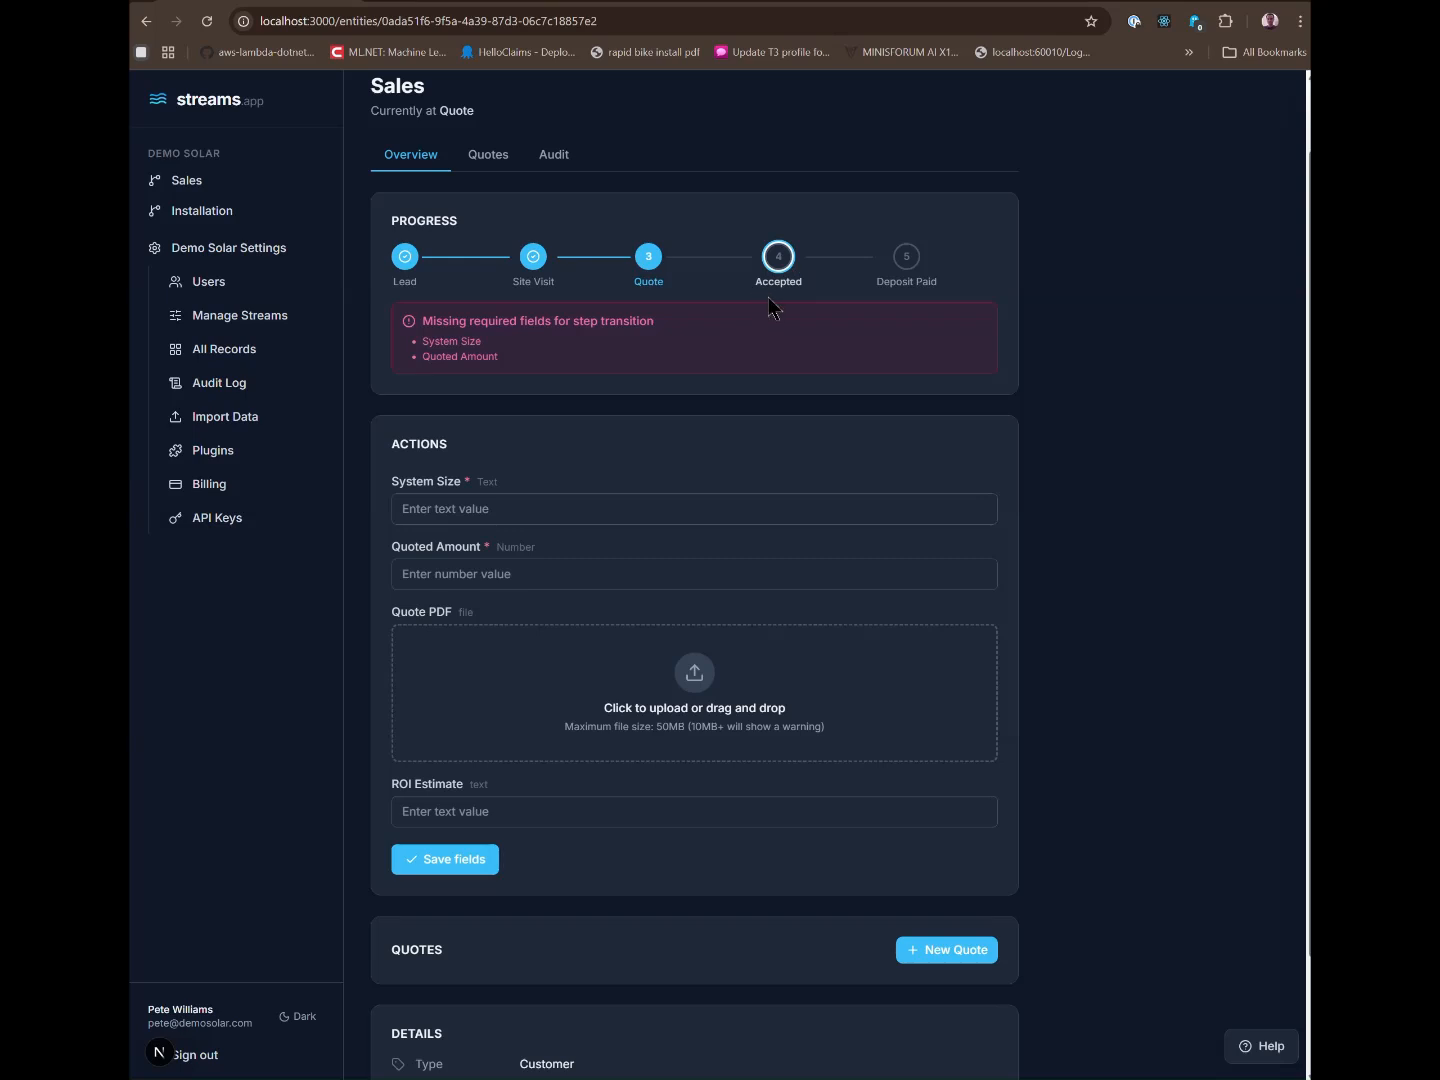
{"action": "left_click", "coordinate": [544, 258]}
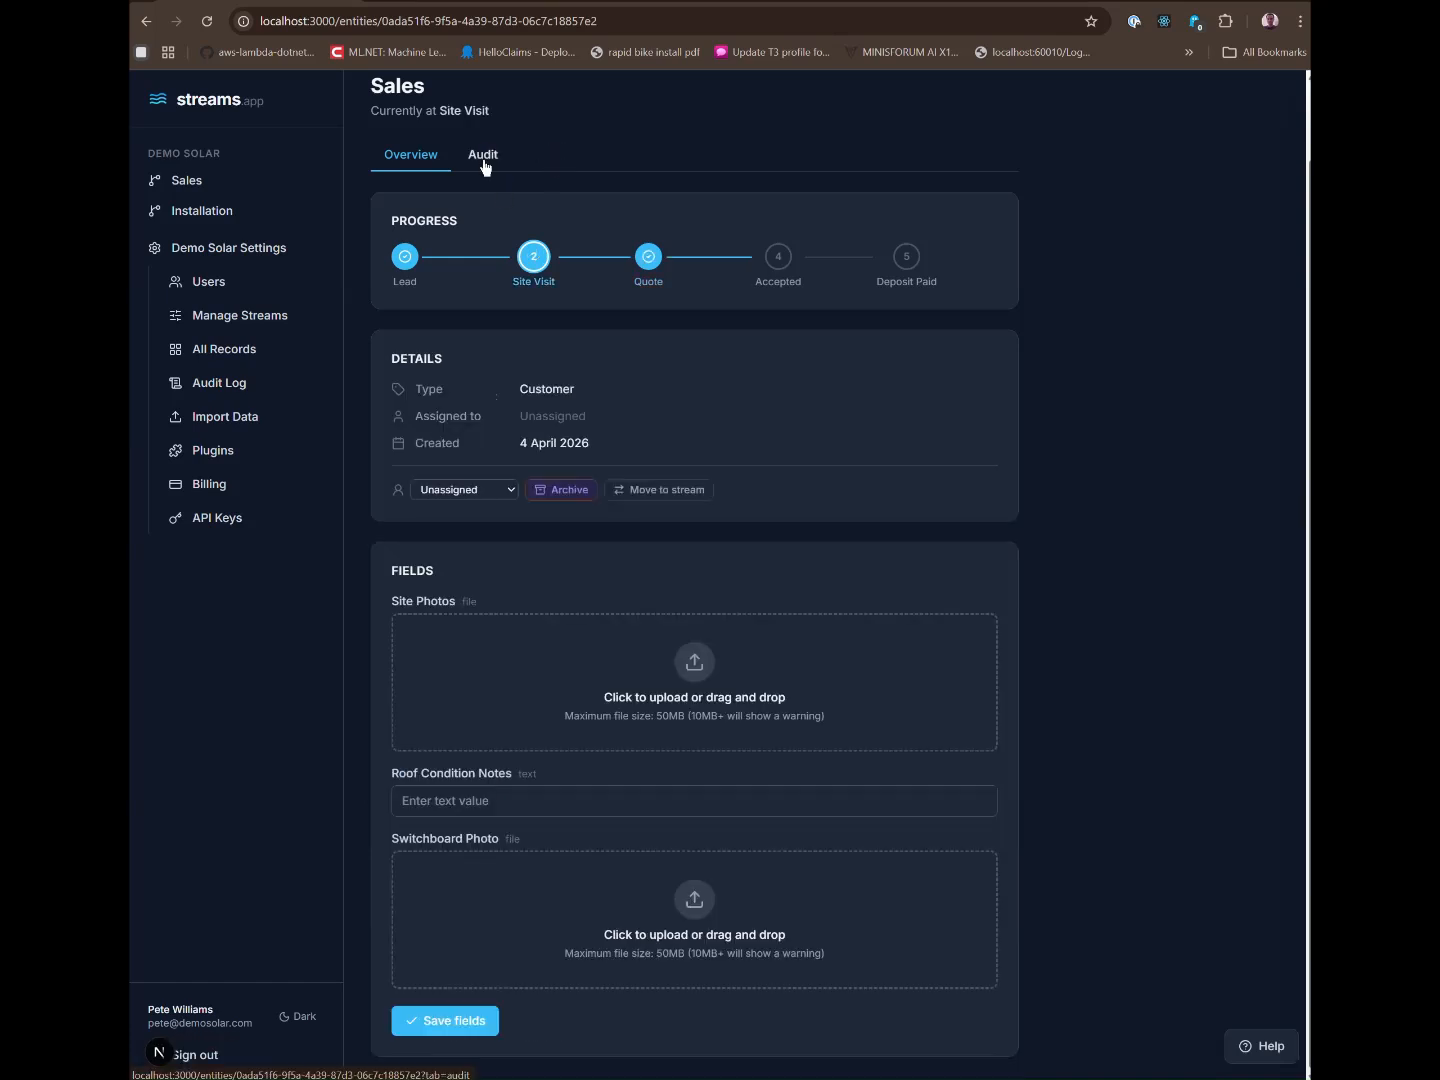
Examine the before and after values of several step transitions and entity updates in the record's audit history
{"action": "left_click", "coordinate": [492, 160]}
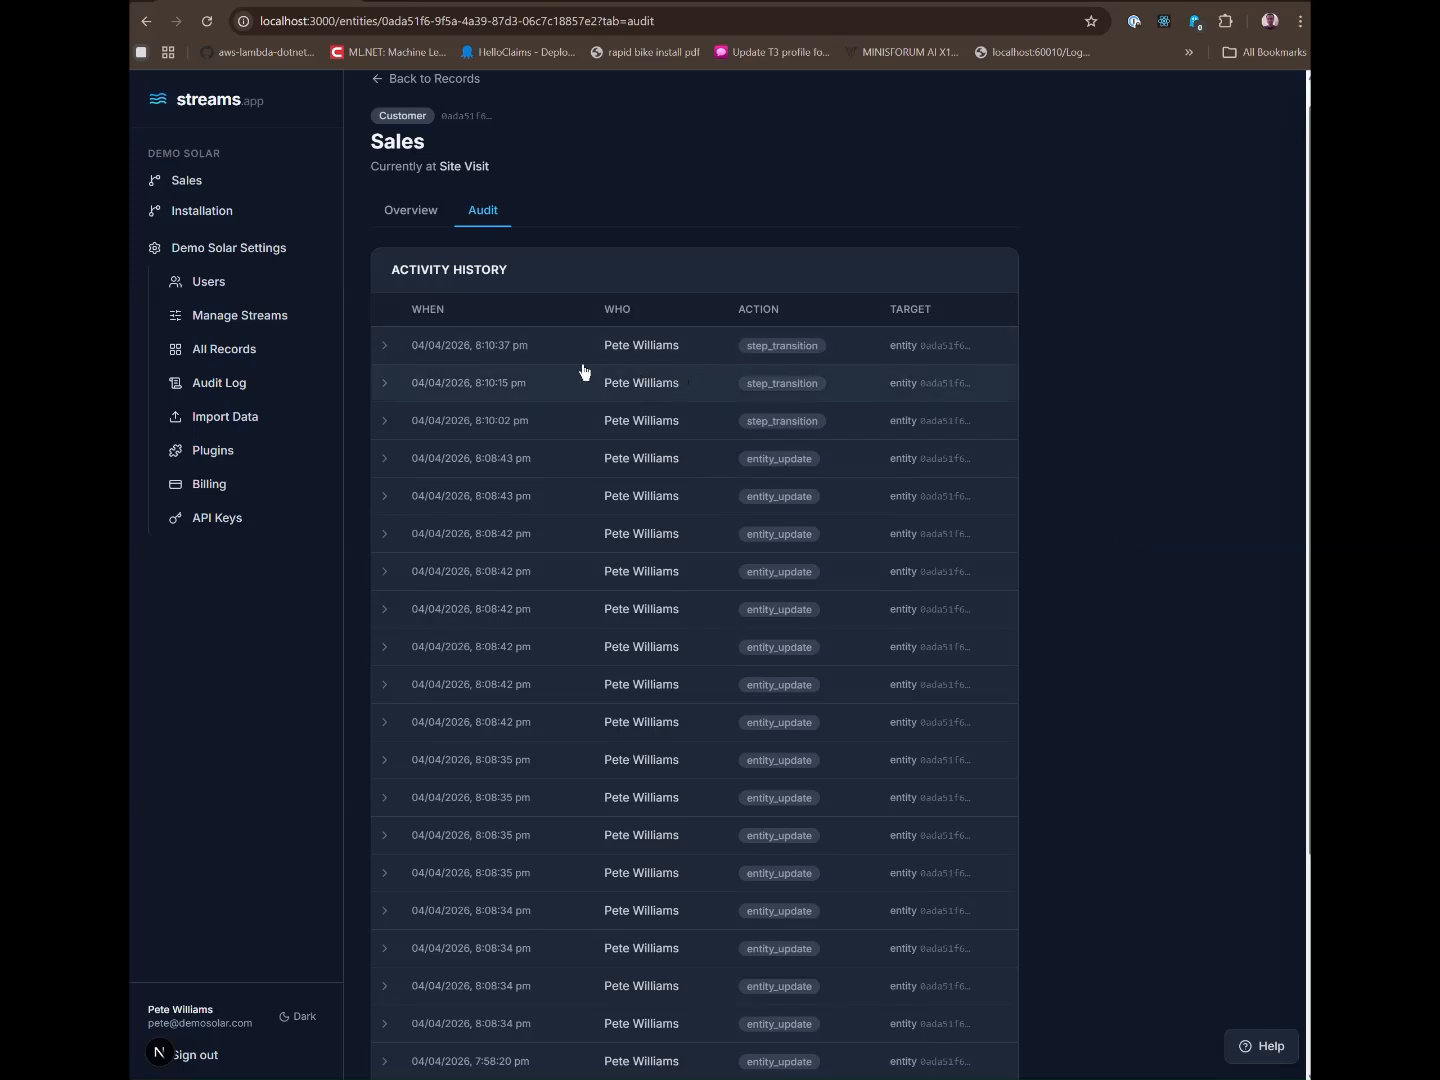
{"action": "left_click", "coordinate": [385, 347]}
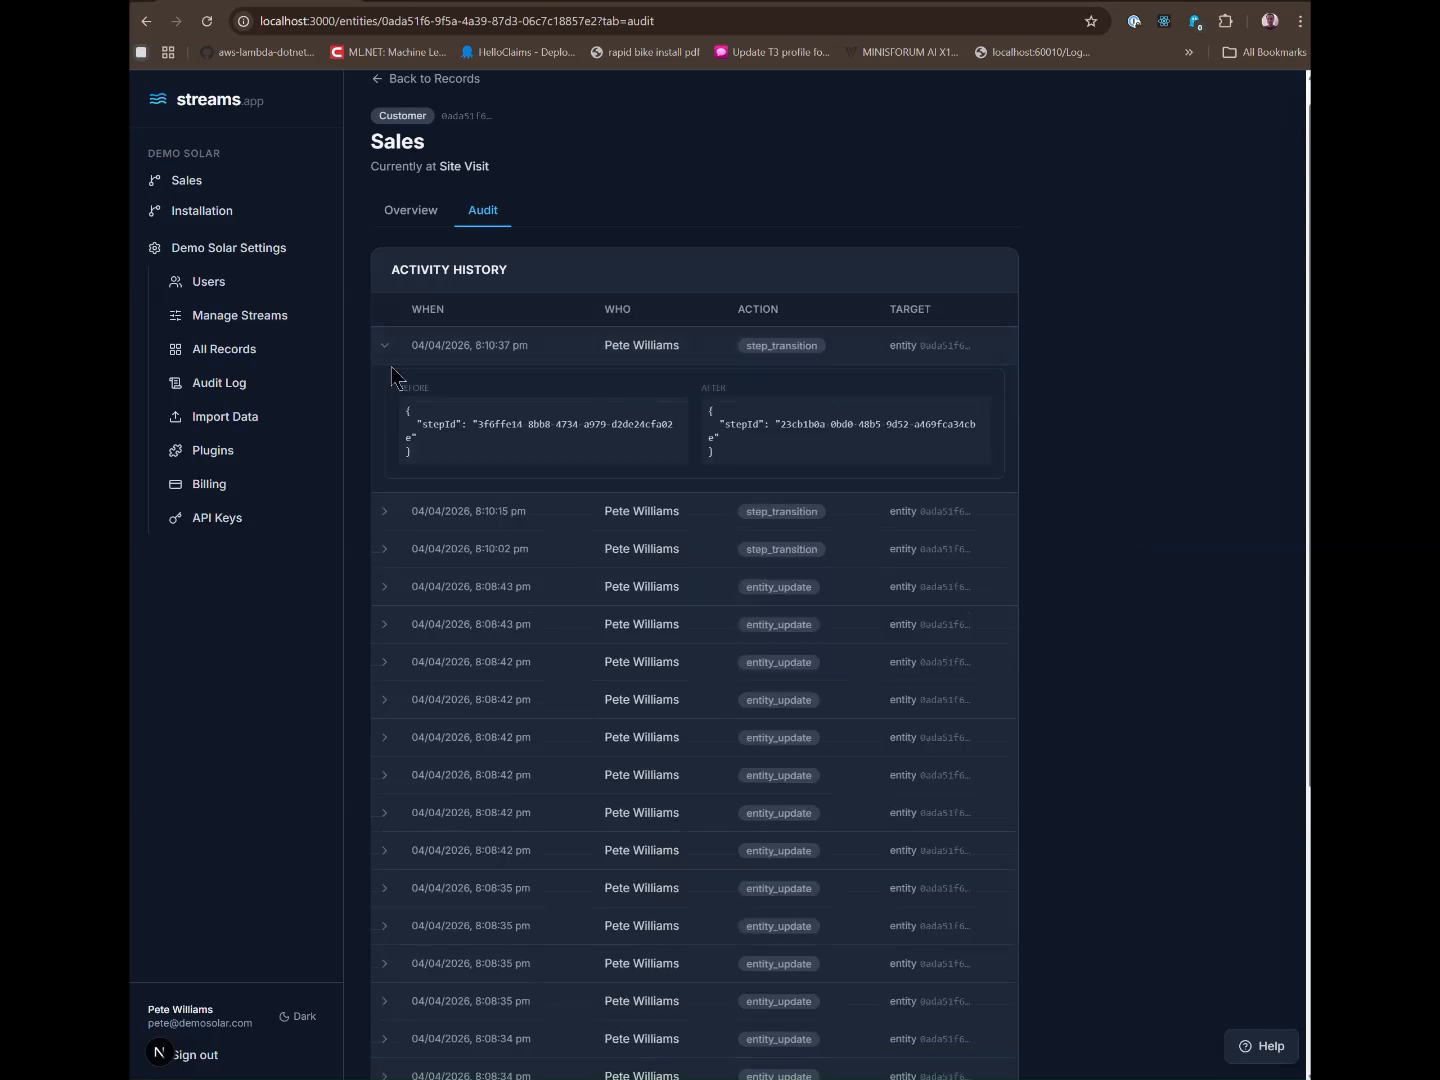
{"action": "left_click", "coordinate": [389, 516]}
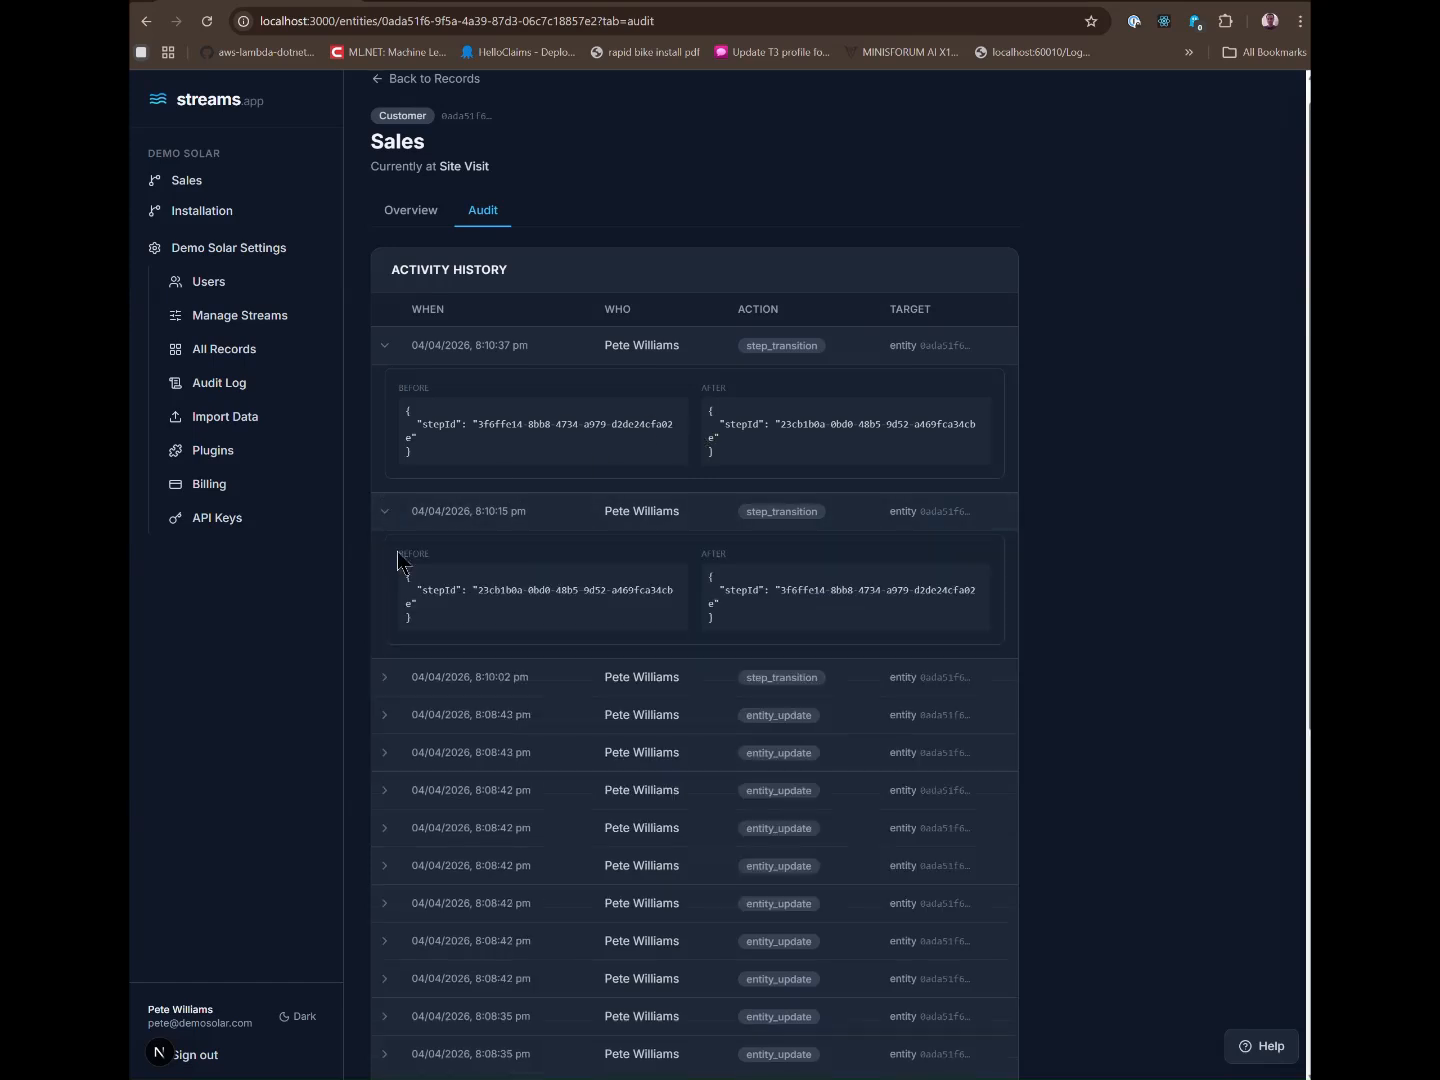
{"action": "scroll", "coordinate": [386, 690], "scroll_direction": "down", "scroll_amount": 1}
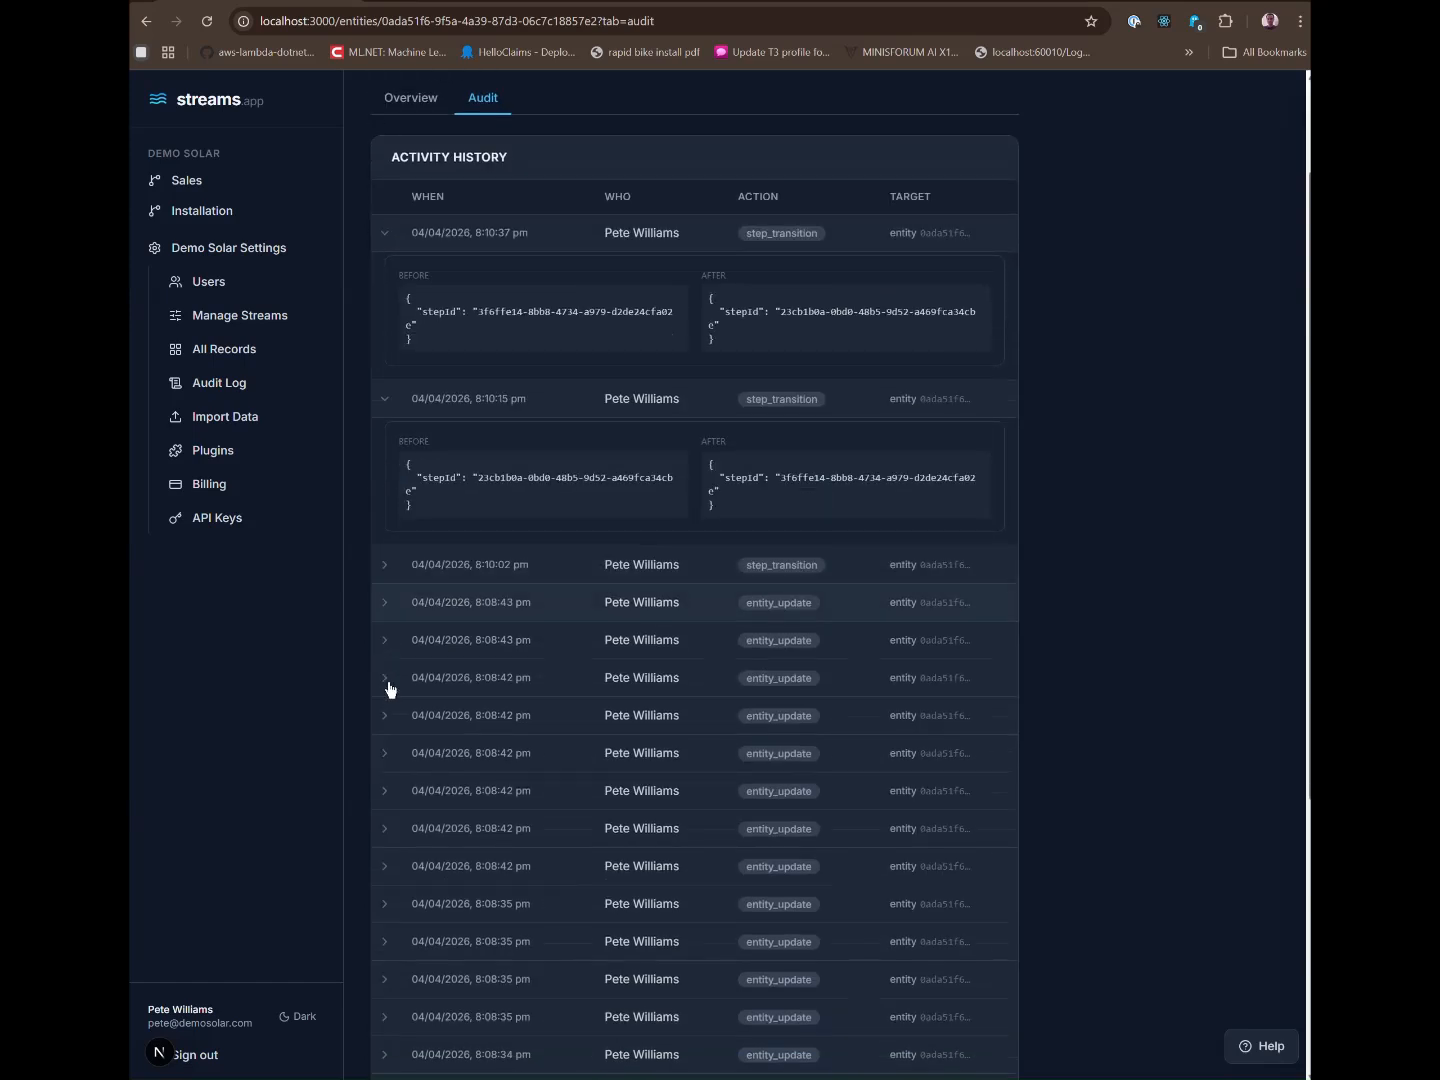
{"action": "left_click", "coordinate": [394, 604]}
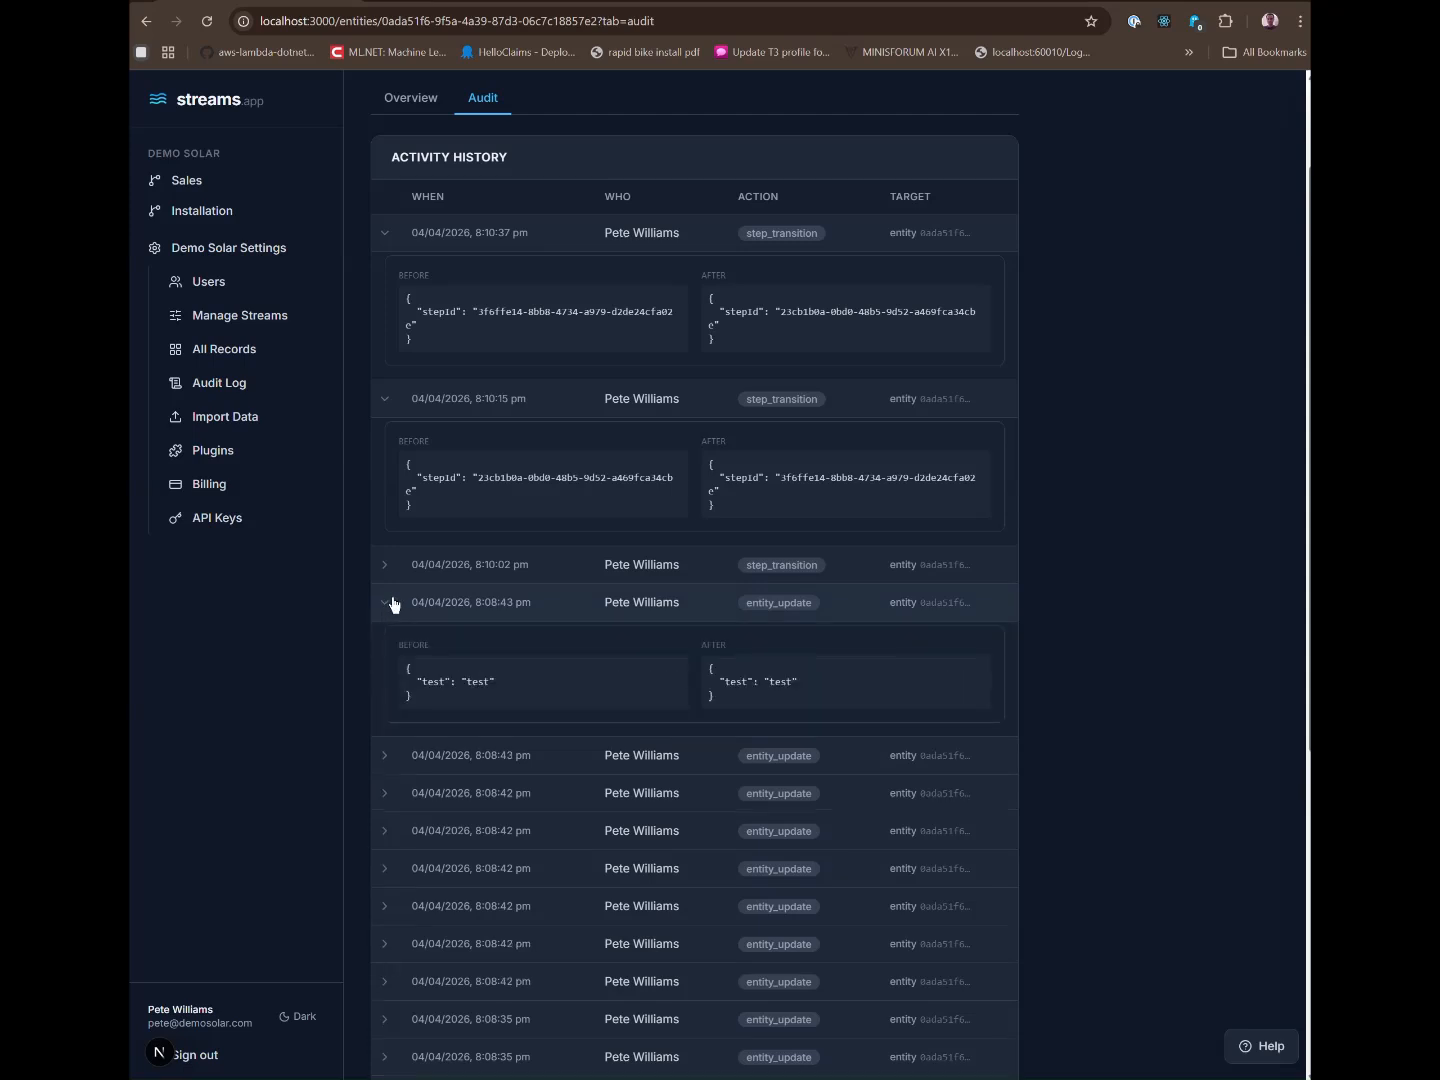
{"action": "left_click", "coordinate": [382, 763]}
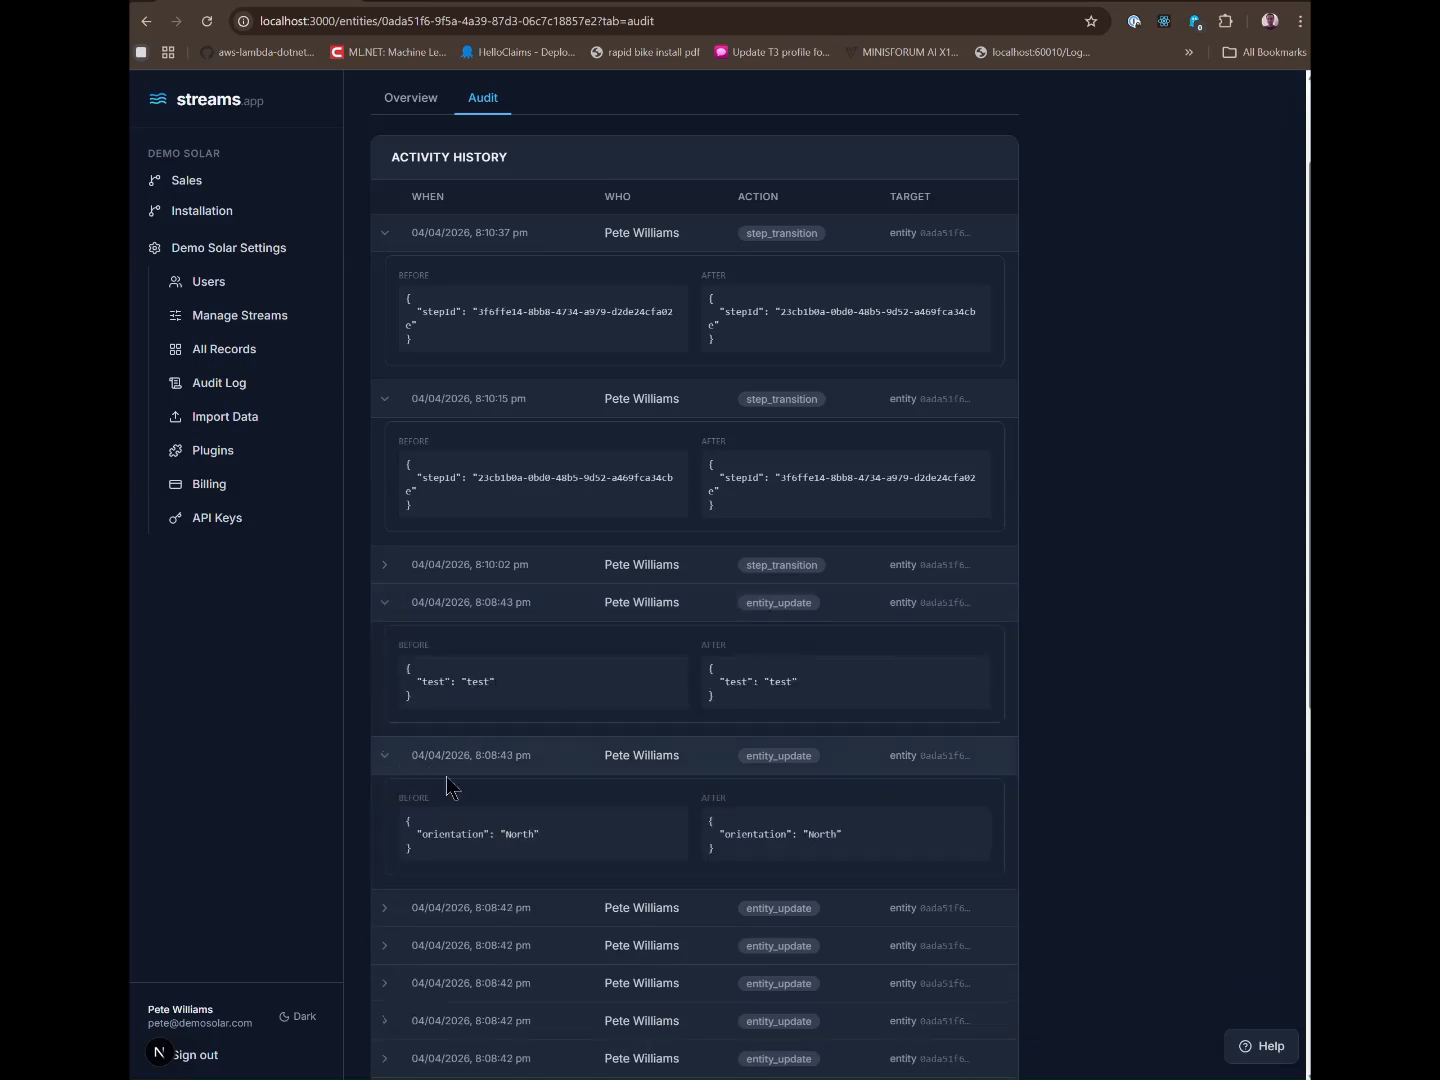
{"action": "scroll", "coordinate": [787, 850], "scroll_direction": "down", "scroll_amount": 5}
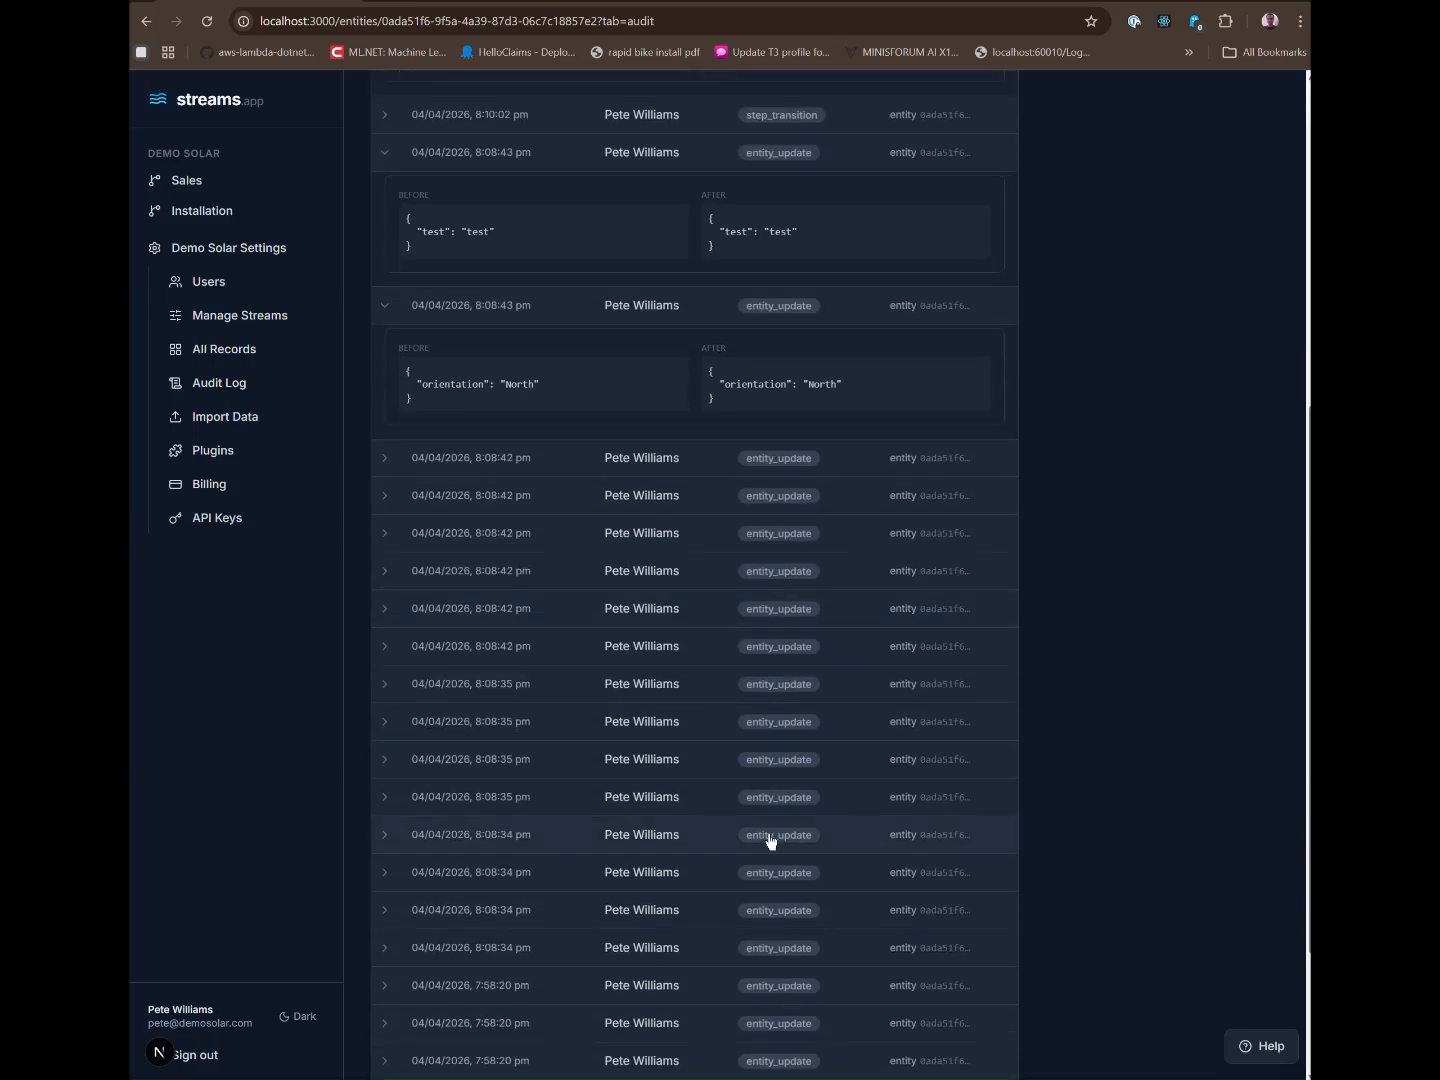
{"action": "left_click", "coordinate": [386, 463]}
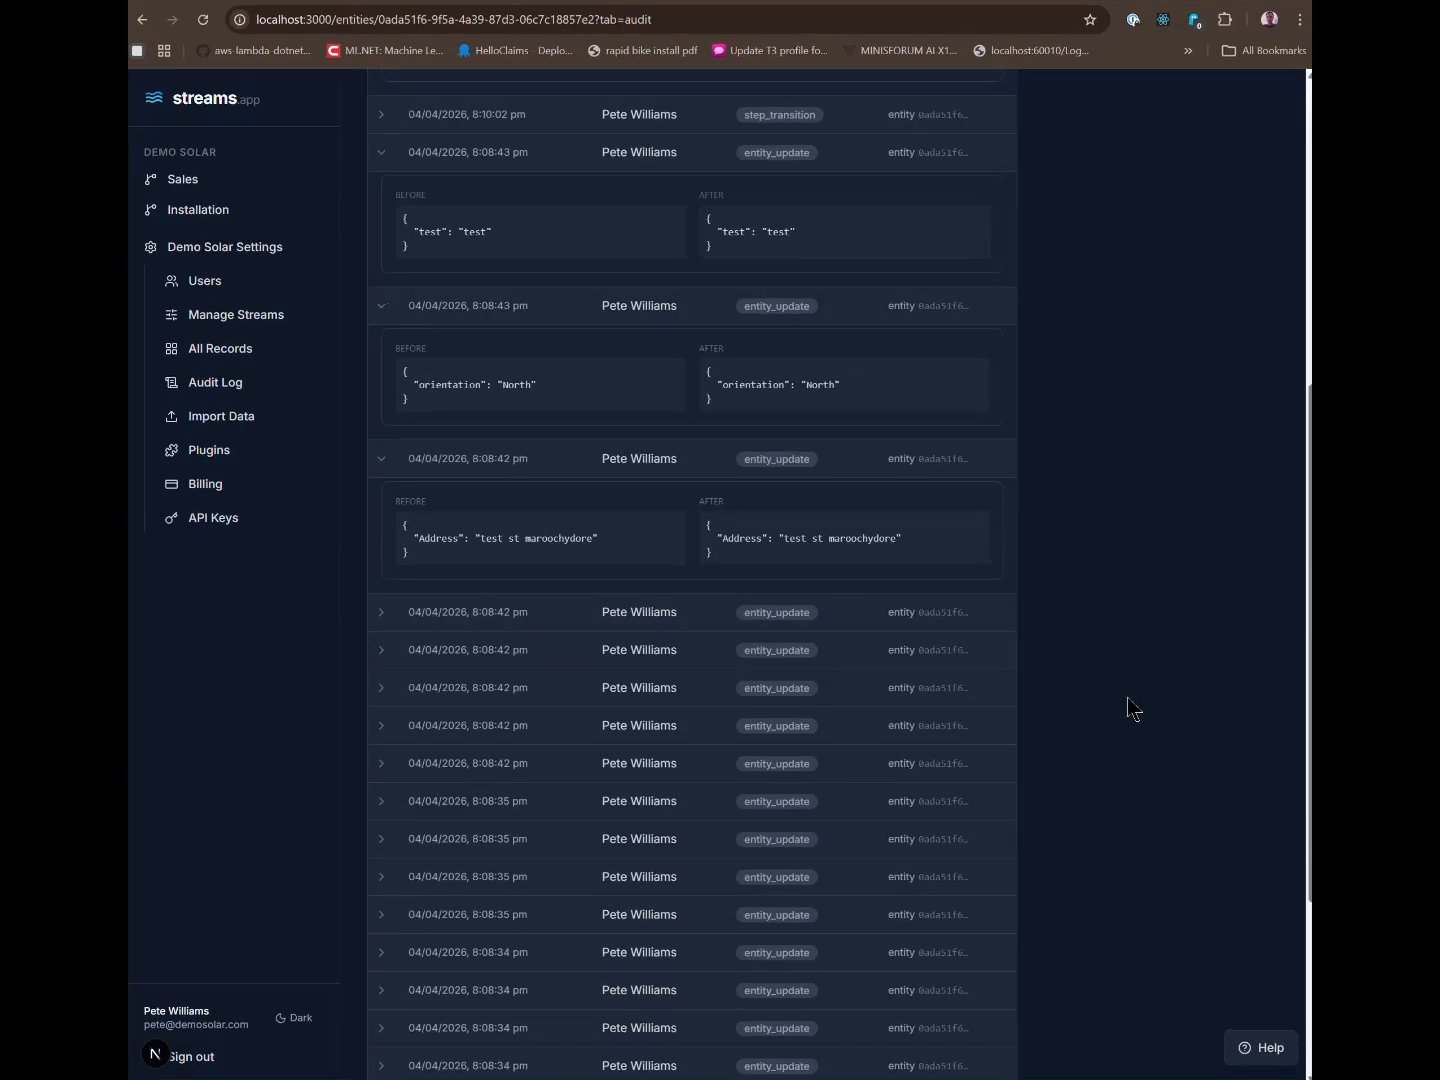
{"action": "scroll", "coordinate": [1128, 707], "scroll_direction": "up", "scroll_amount": 5}
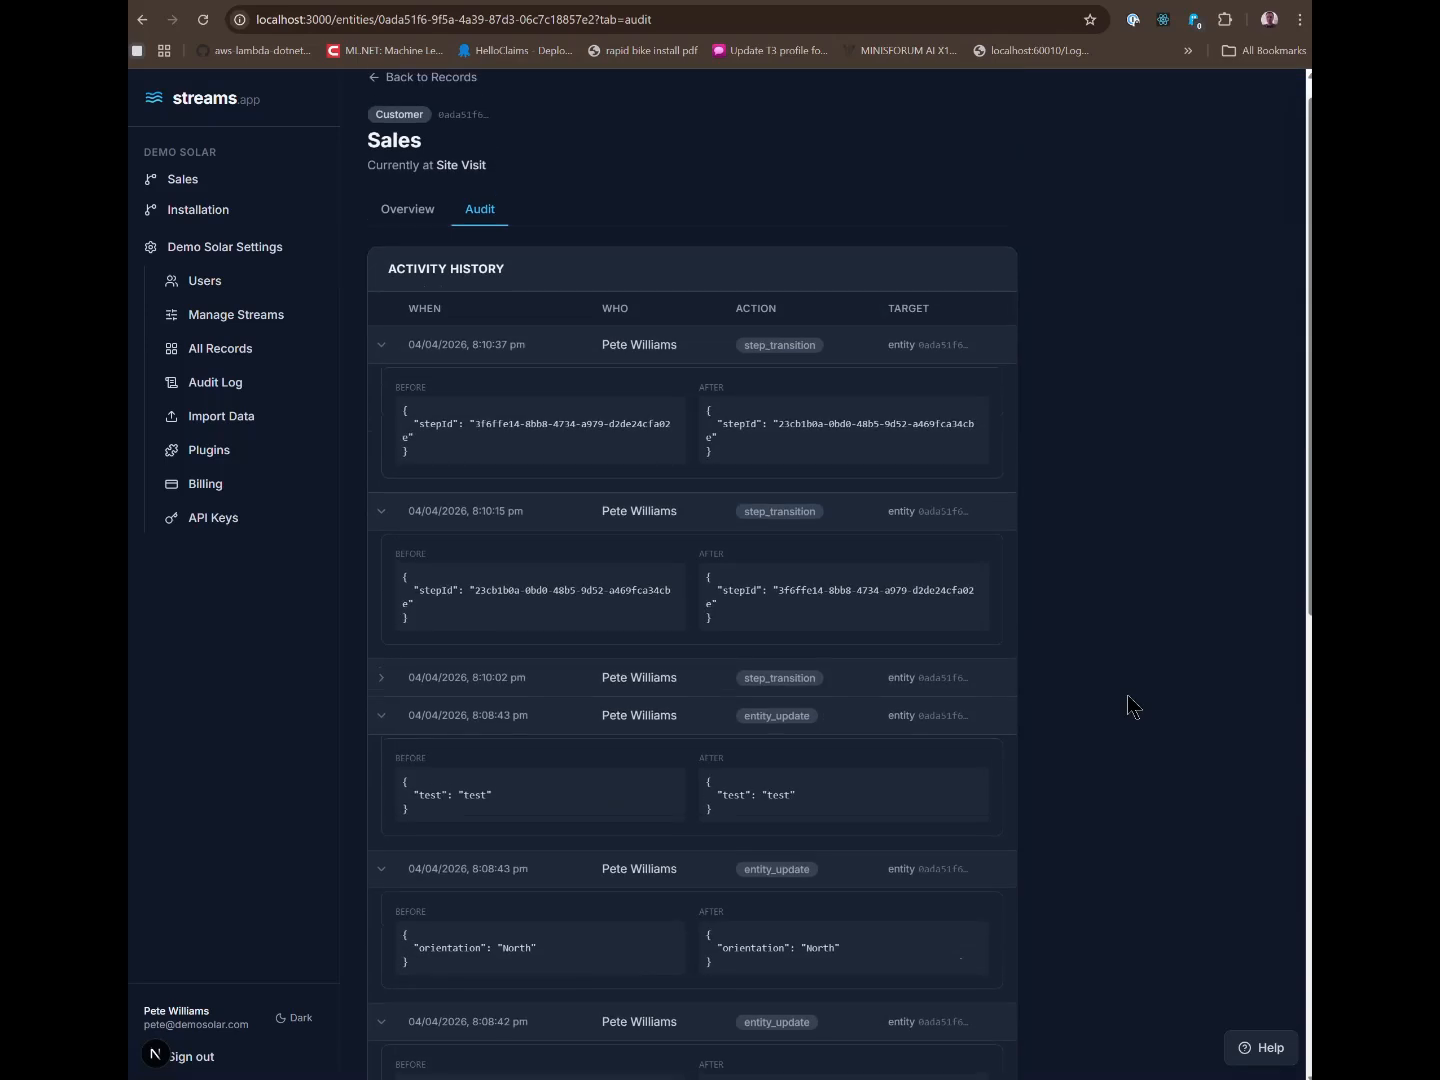
{"action": "scroll", "coordinate": [1127, 706], "scroll_direction": "up", "scroll_amount": 1}
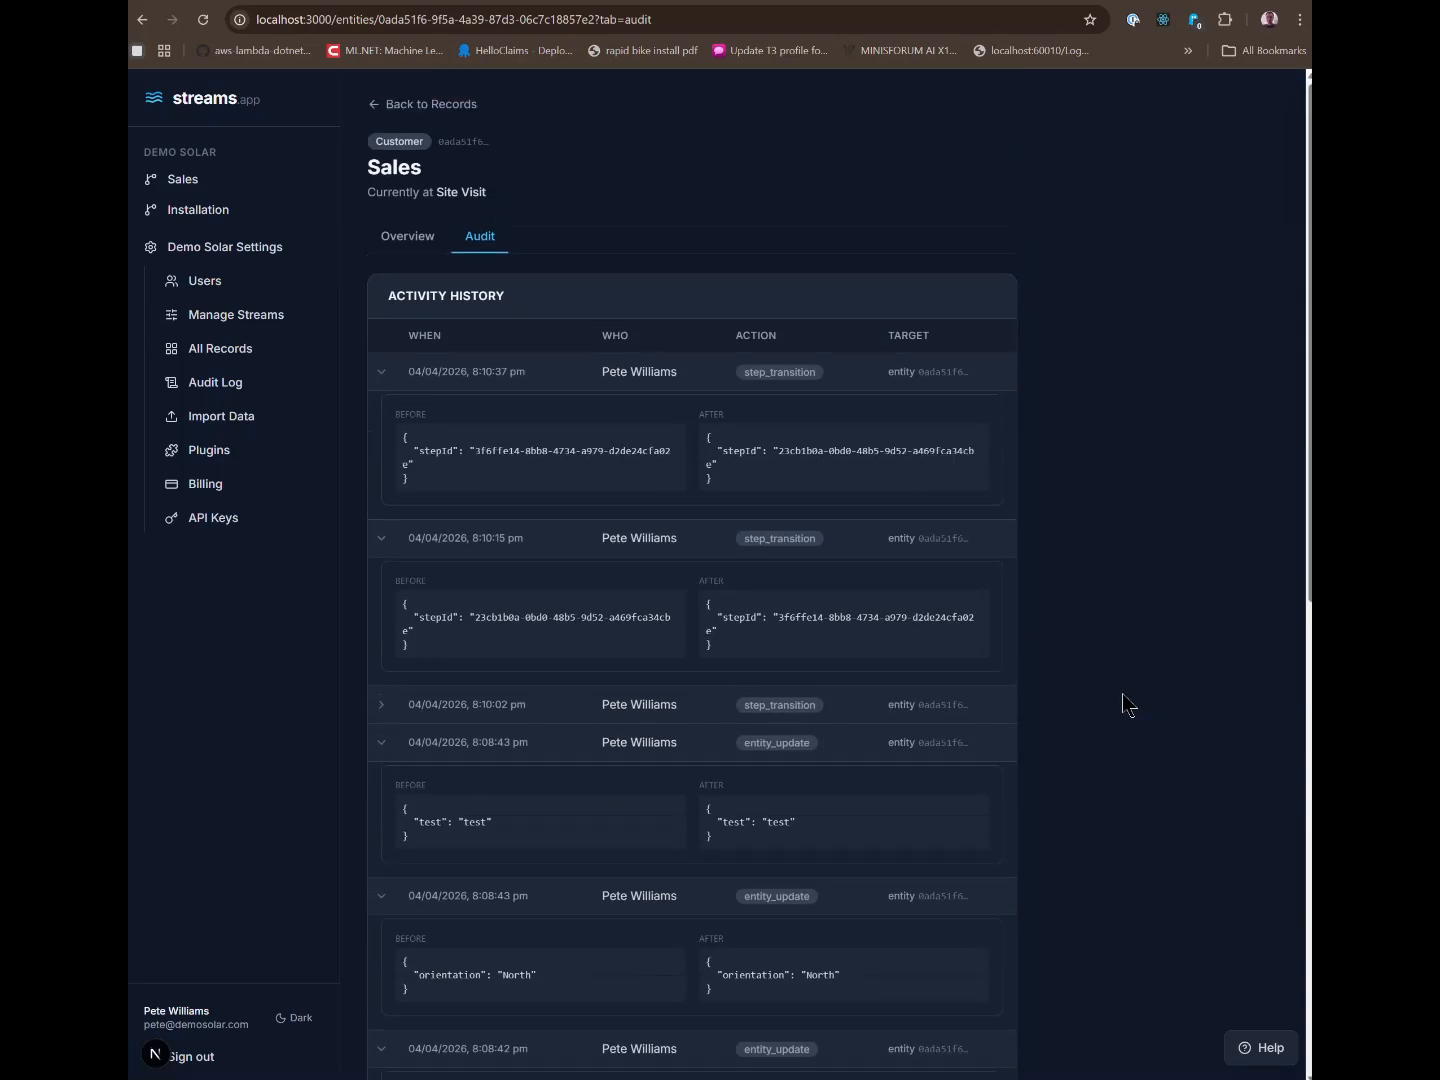
Return to the record's overview and open the organisation's Plugins page
{"action": "left_click", "coordinate": [404, 245]}
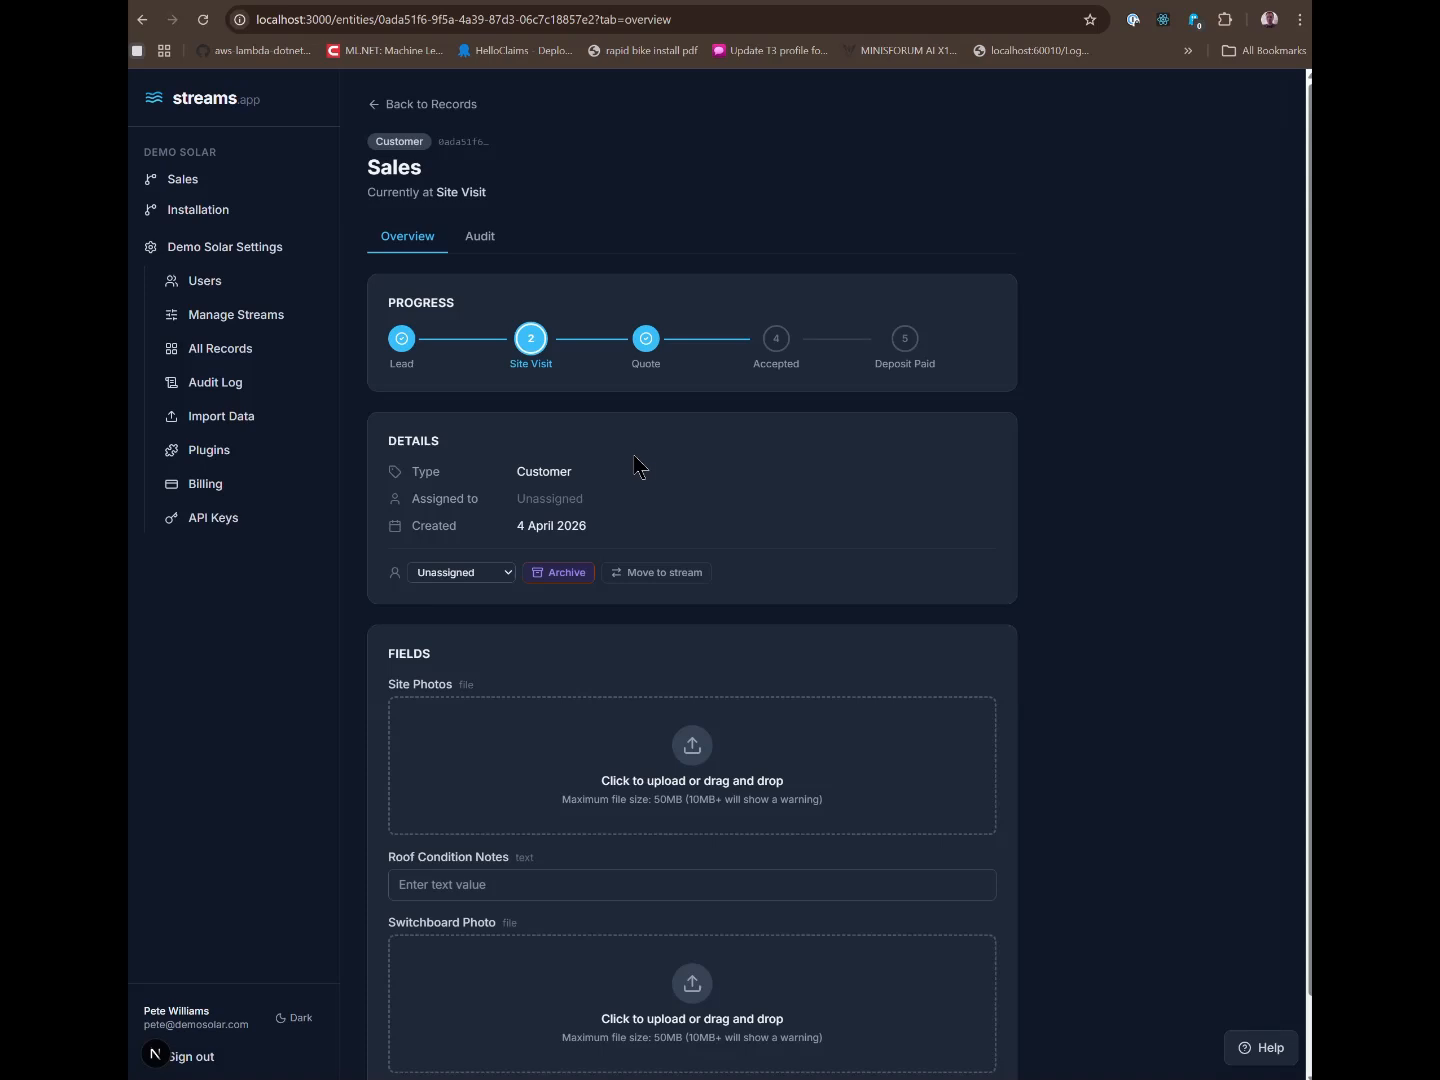
{"action": "left_click", "coordinate": [207, 450]}
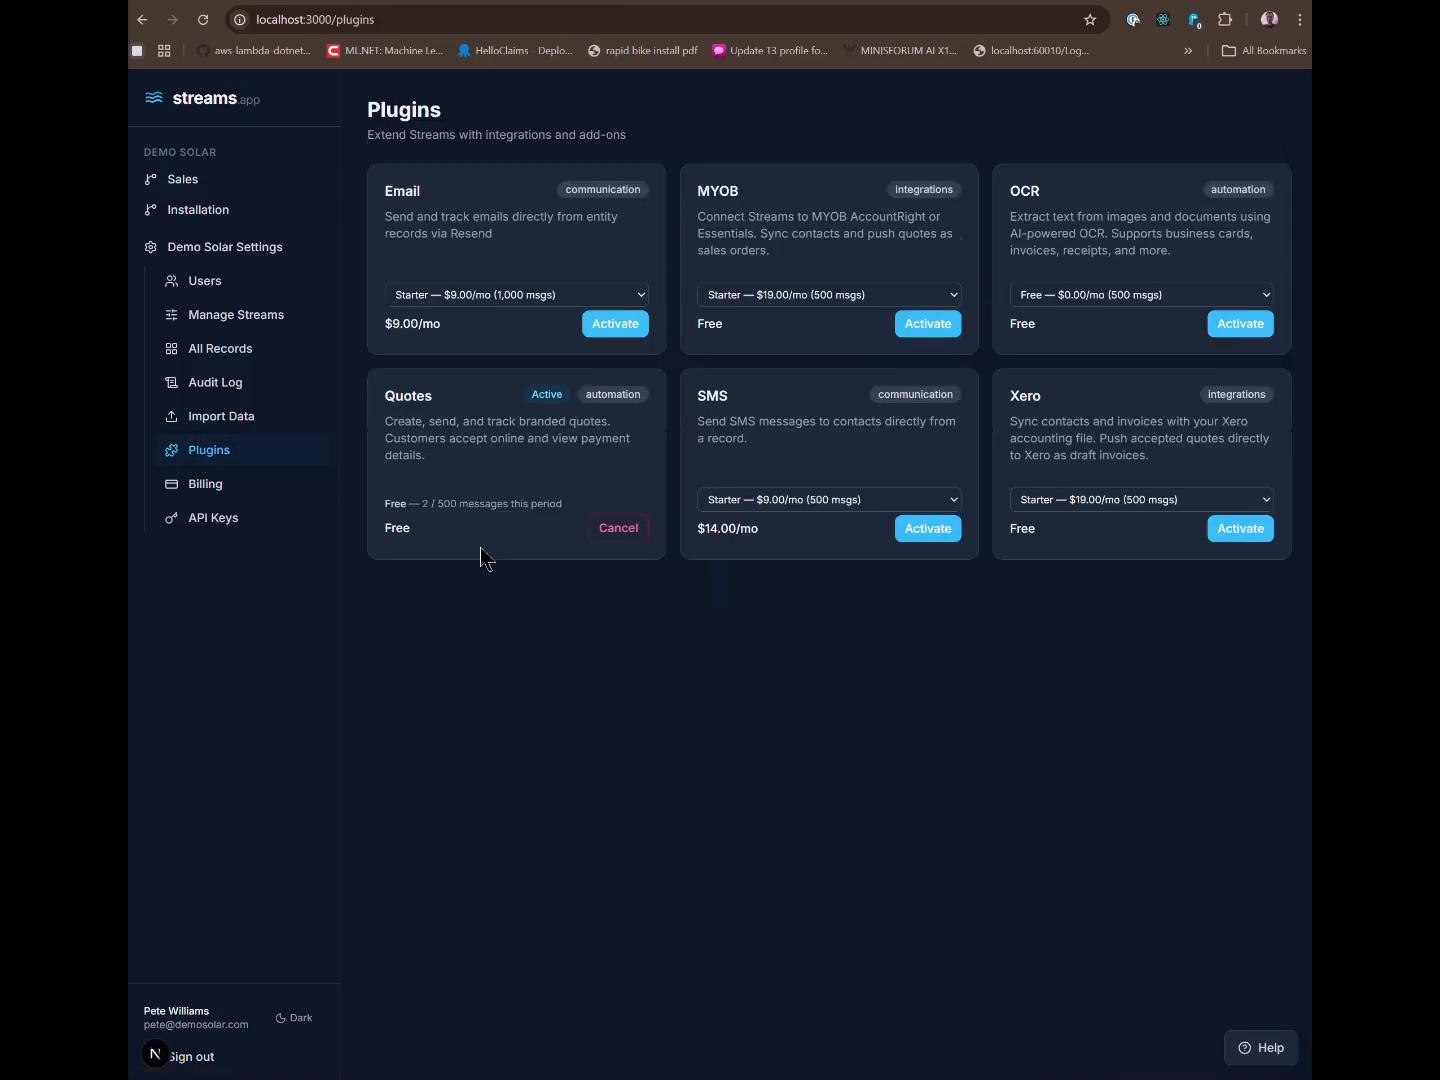